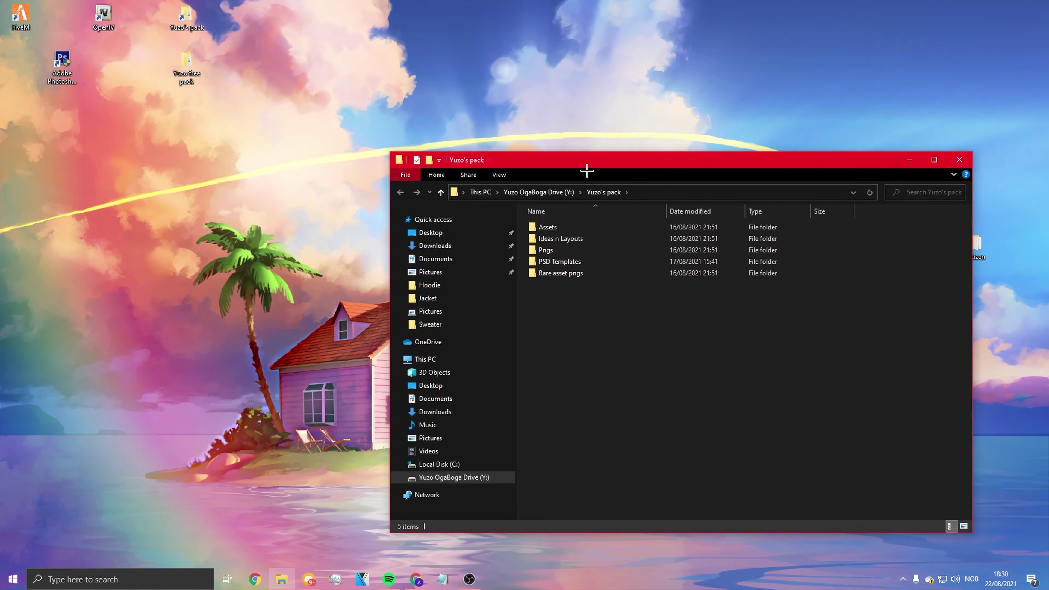
# Step: Look over the folders inside Yuzo's pack and close its window
pyautogui.moveTo(572, 255)
pyautogui.mouseDown()
pyautogui.moveTo(571, 142)
pyautogui.moveTo(566, 239)
pyautogui.mouseUp()
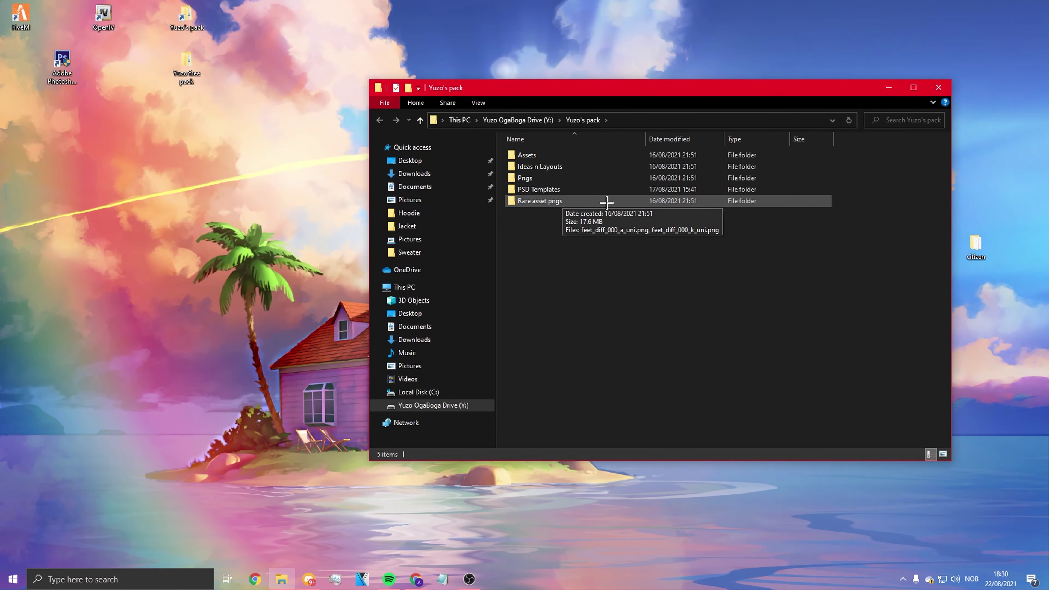
pyautogui.click(566, 200)
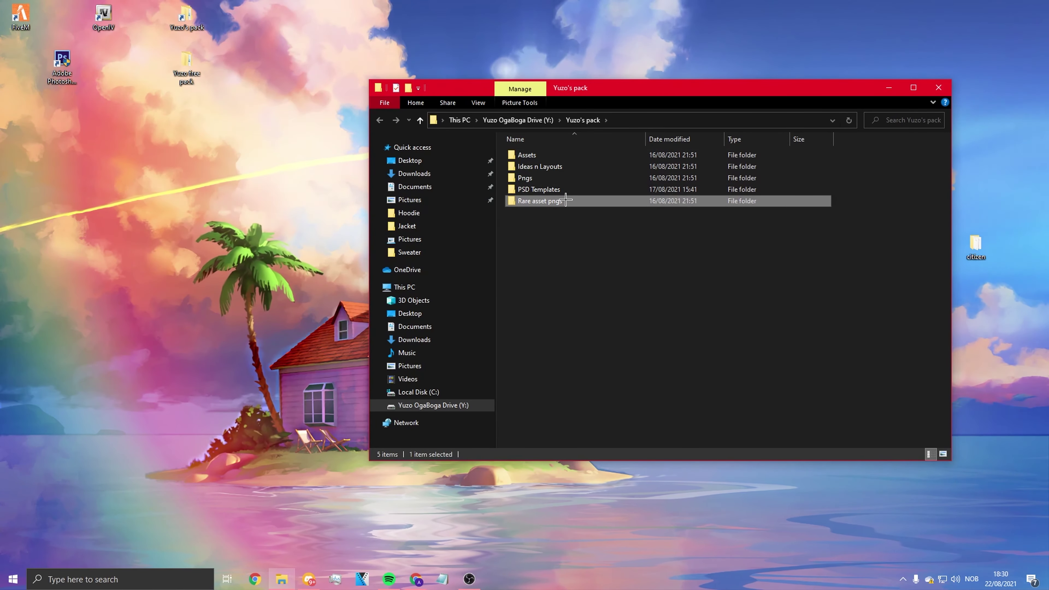
pyautogui.rightClick(565, 200)
pyautogui.click(594, 192)
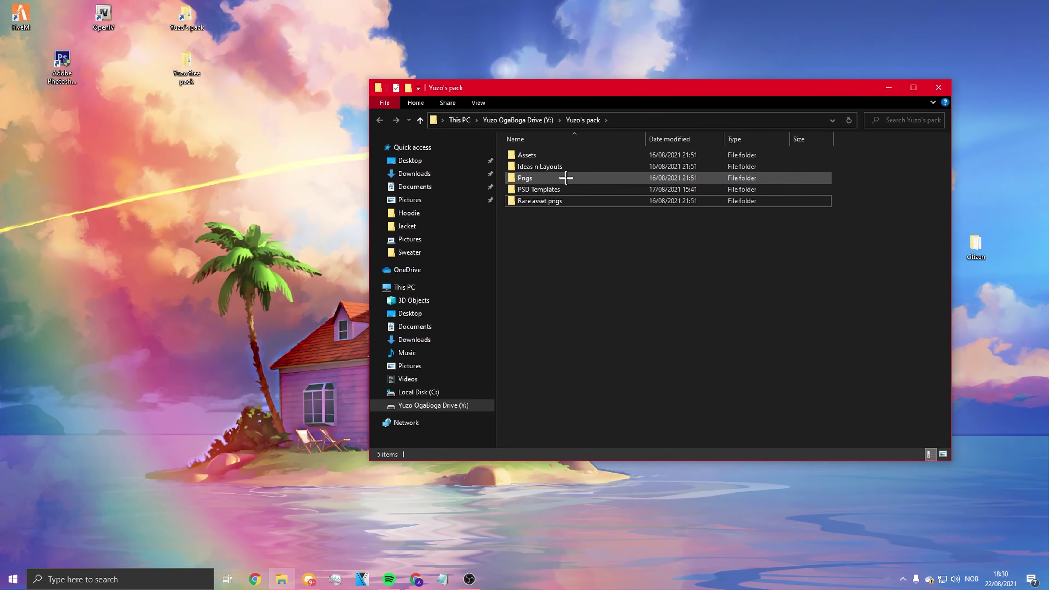
pyautogui.moveTo(632, 85); pyautogui.dragTo(418, 59)
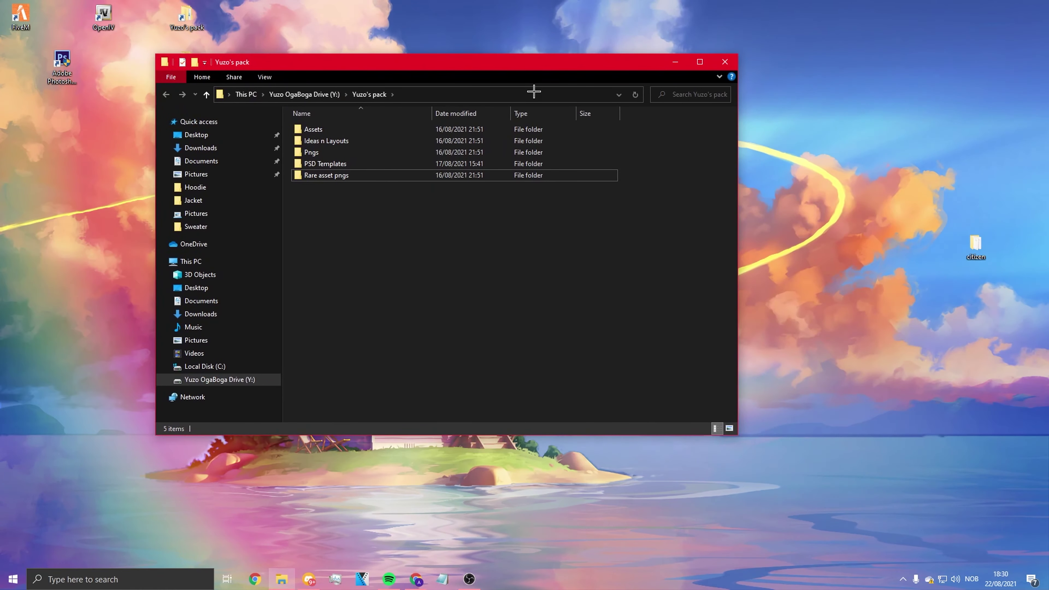
pyautogui.moveTo(523, 62); pyautogui.dragTo(605, 65)
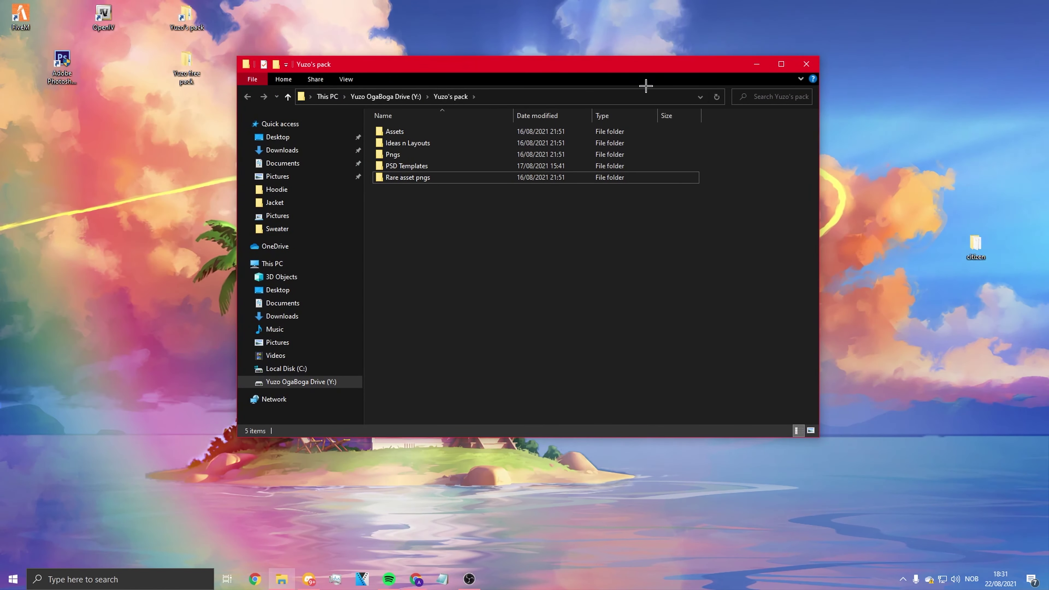
pyautogui.click(814, 63)
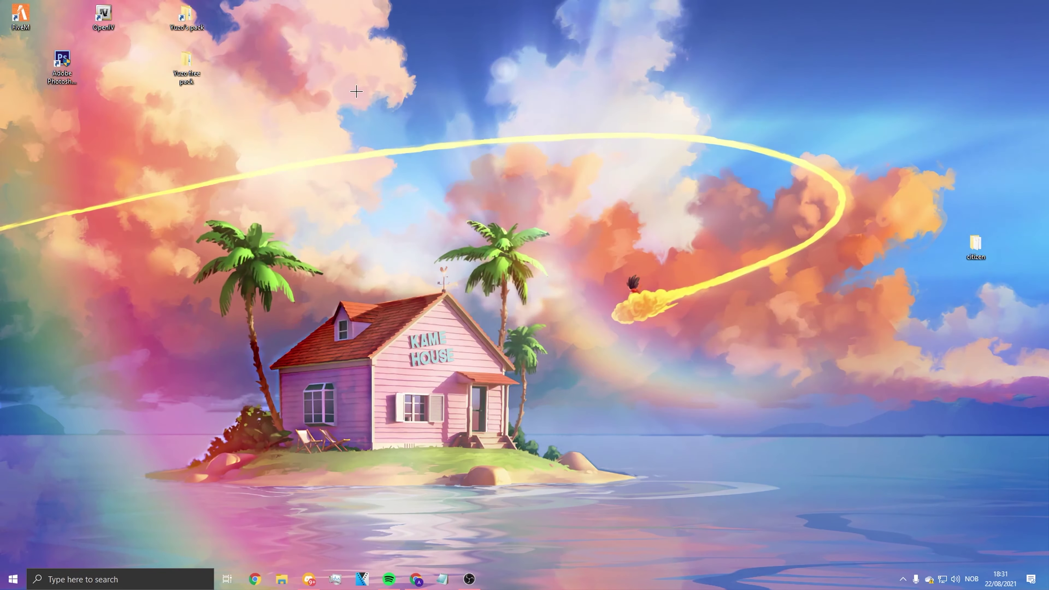
# Step: View the PSD templates in the Yuzo's Clothing Template (free version) folder of Yuzo free pack, and close the window
pyautogui.doubleClick(172, 60)
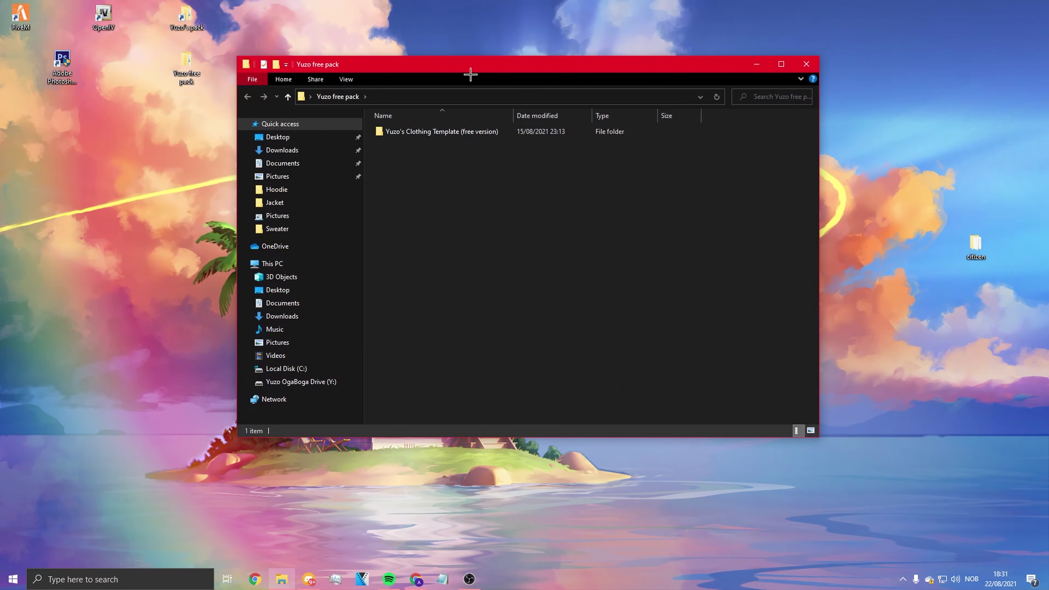
pyautogui.moveTo(422, 68); pyautogui.dragTo(494, 21)
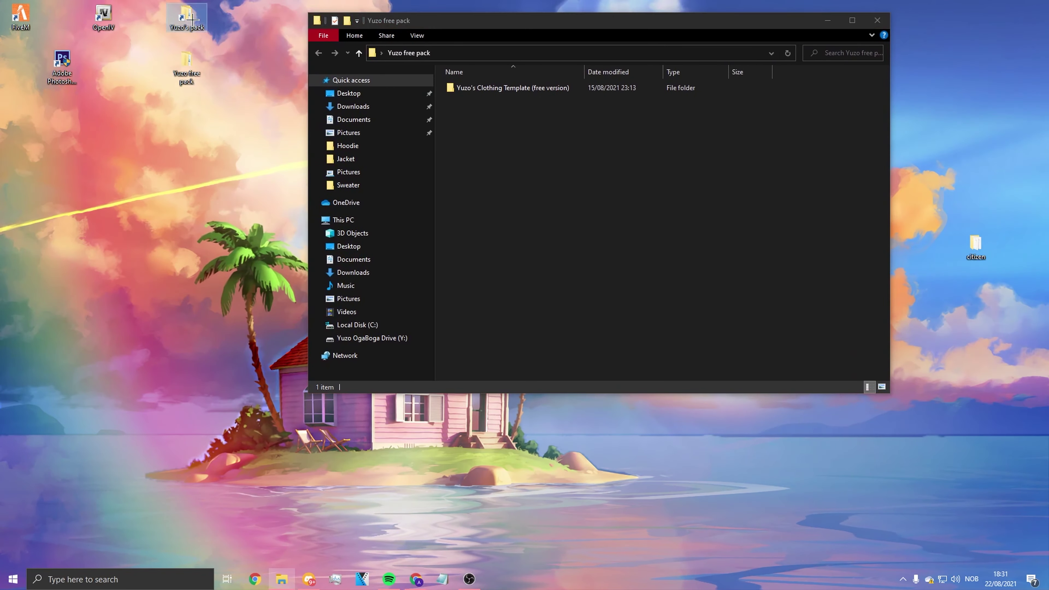
pyautogui.doubleClick(186, 17)
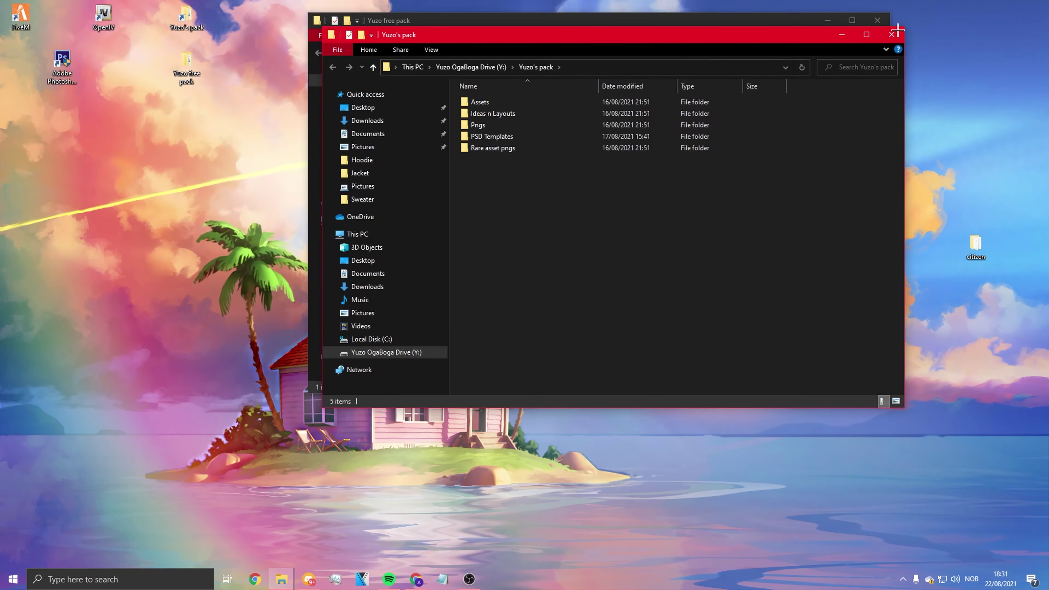
pyautogui.click(897, 30)
pyautogui.moveTo(520, 23); pyautogui.dragTo(569, 28)
pyautogui.doubleClick(552, 85)
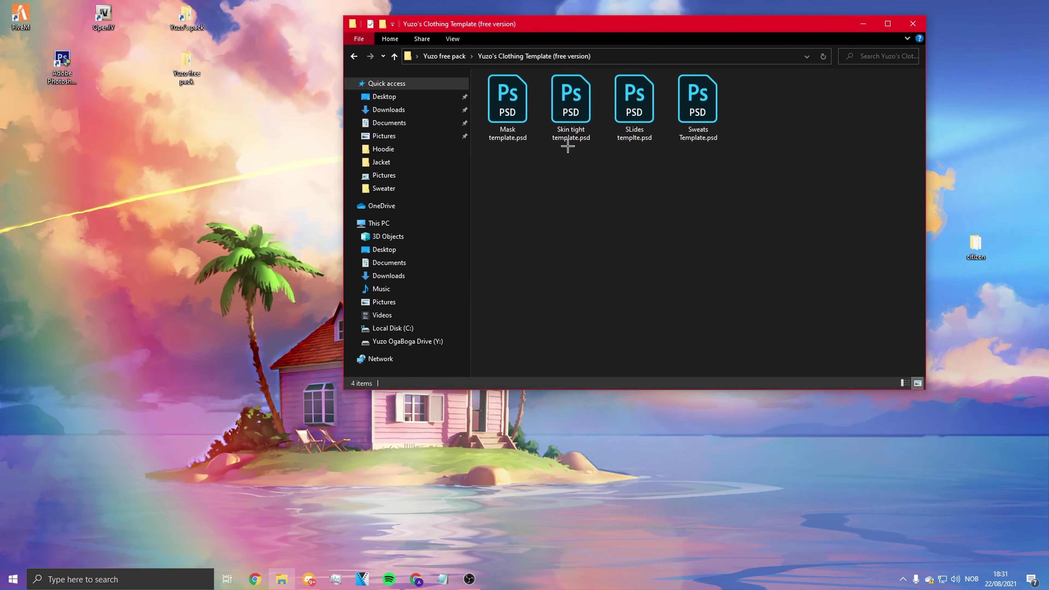
pyautogui.click(909, 24)
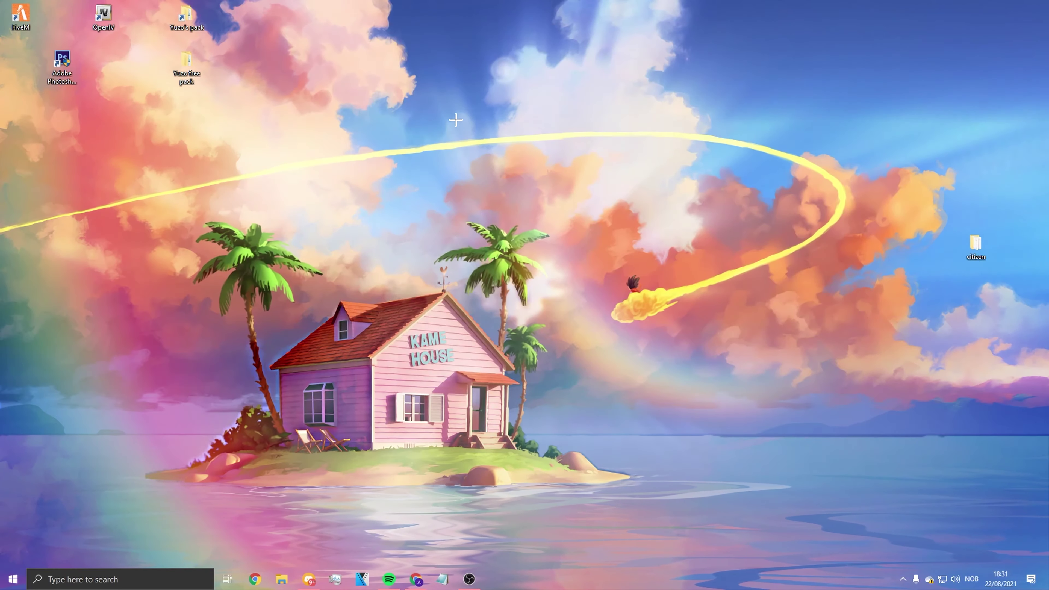
# Step: Launch Adobe Photoshop from its desktop shortcut
pyautogui.moveTo(404, 580)
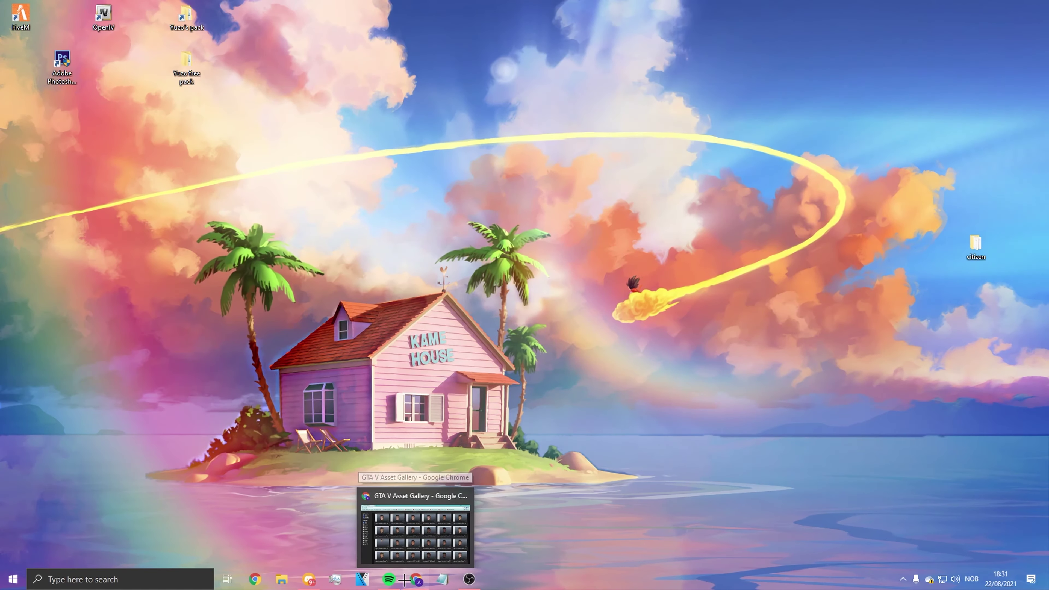
pyautogui.click(126, 583)
pyautogui.write('p')
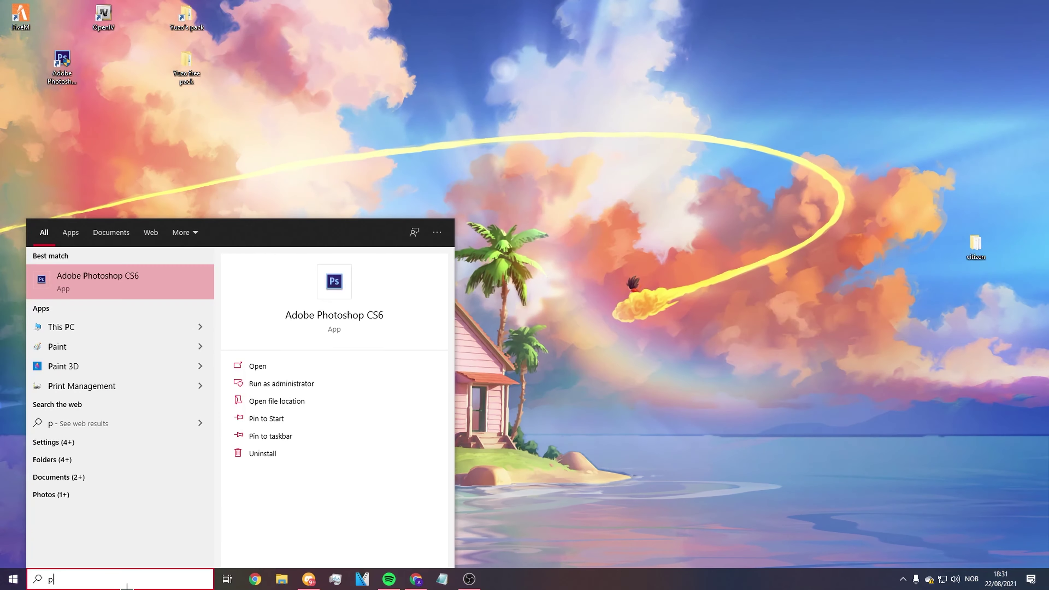
pyautogui.rightClick(674, 265)
pyautogui.rightClick(95, 59)
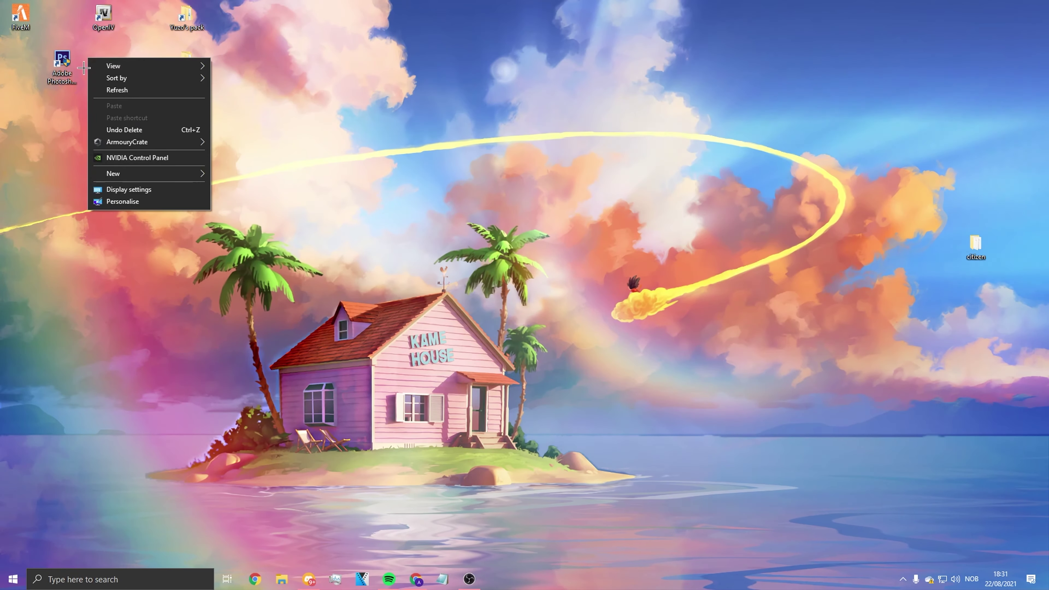
pyautogui.rightClick(49, 67)
pyautogui.click(82, 75)
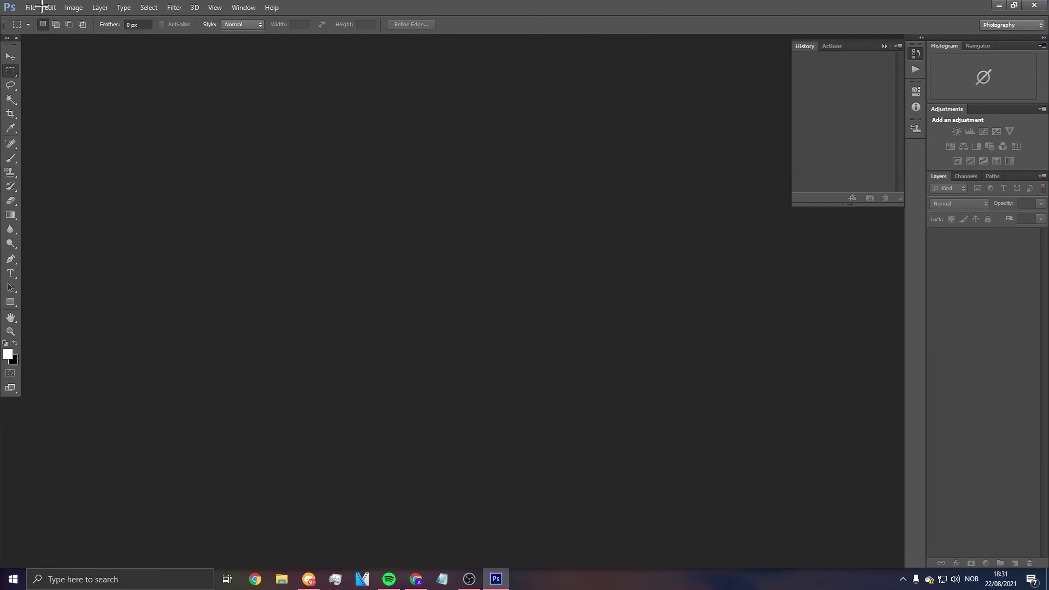
pyautogui.click(35, 7)
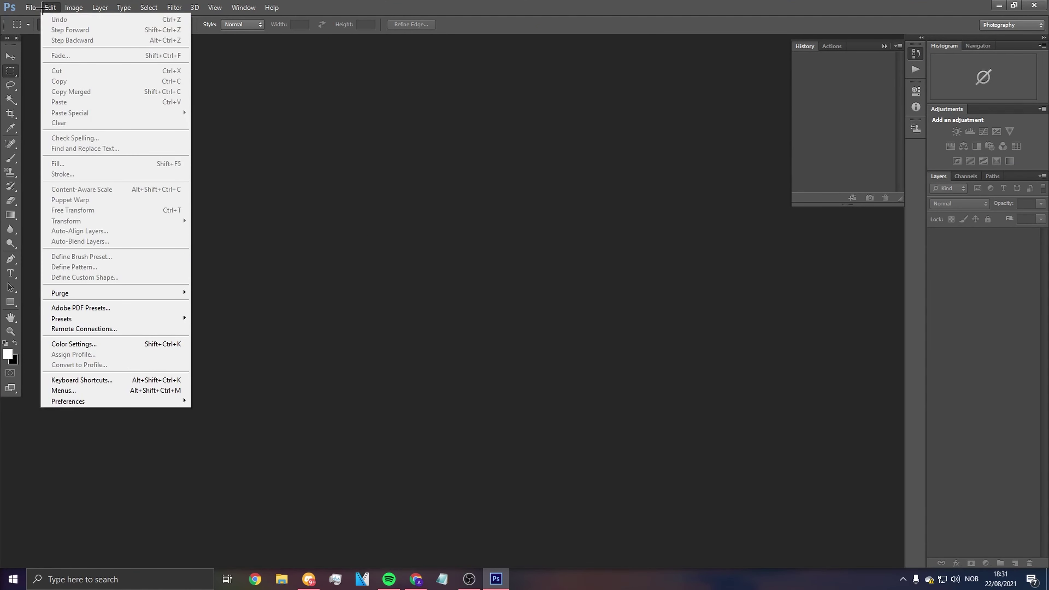
pyautogui.click(42, 20)
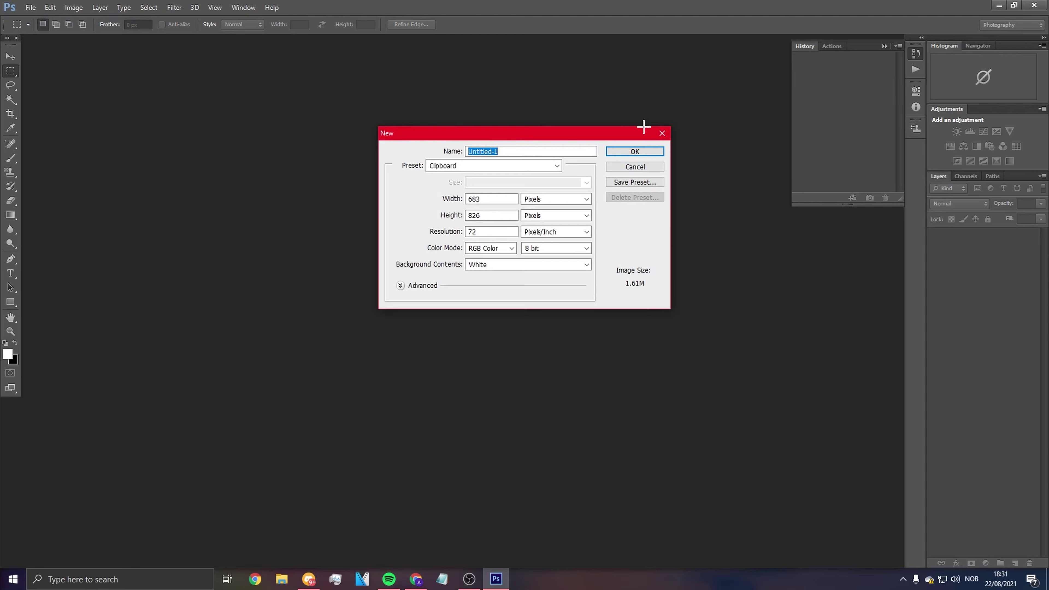
pyautogui.click(662, 133)
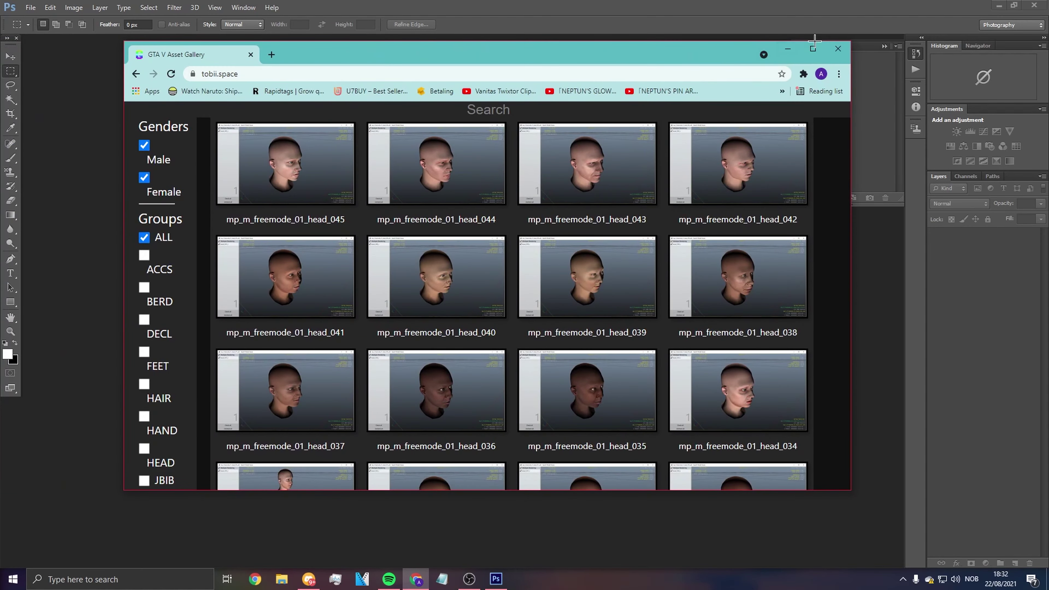
# Step: Switch to the GTA V Asset Gallery in Chrome, maximise it and filter the assets to the JBIB group only
pyautogui.click(813, 49)
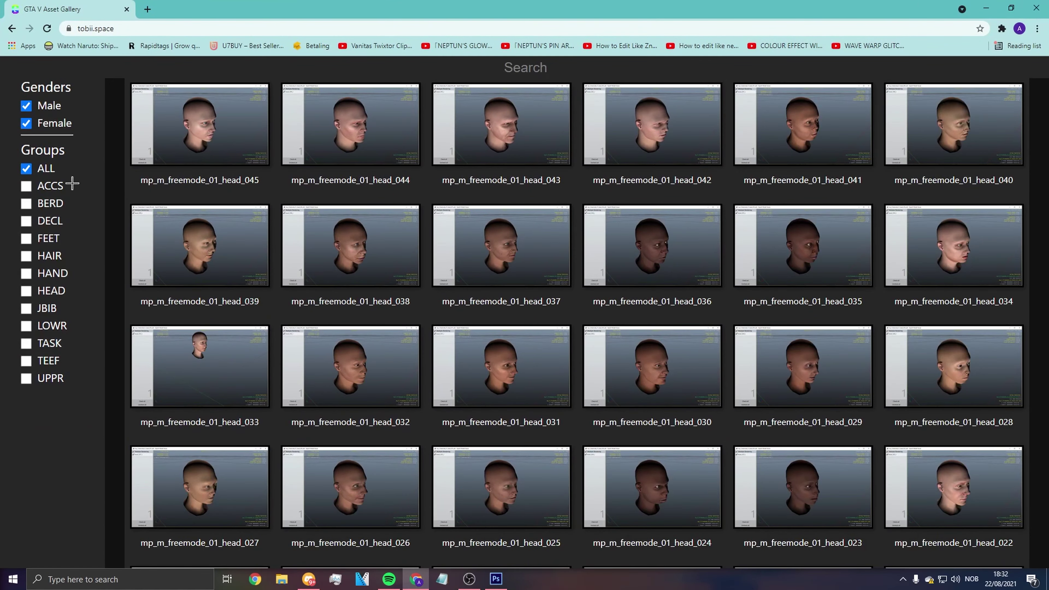
pyautogui.click(39, 238)
pyautogui.click(34, 242)
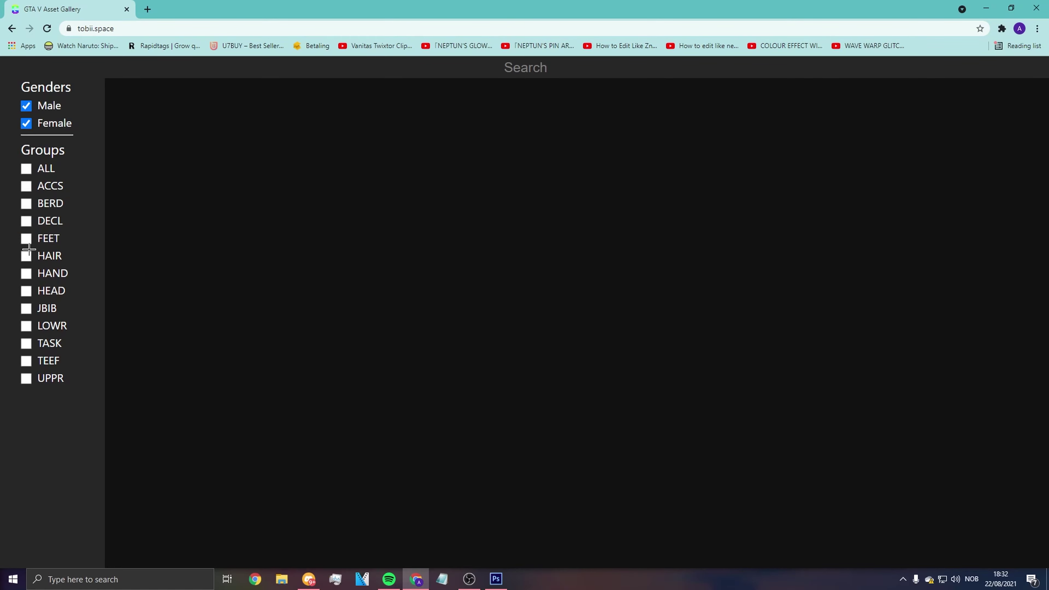
pyautogui.click(25, 309)
# Step: Find the jbib_002 asset of mp_m_christmas2018 in the gallery and copy "mp_m_christmas2018" from its name
pyautogui.scroll(-3, 582, 271)
pyautogui.scroll(-15, 581, 271)
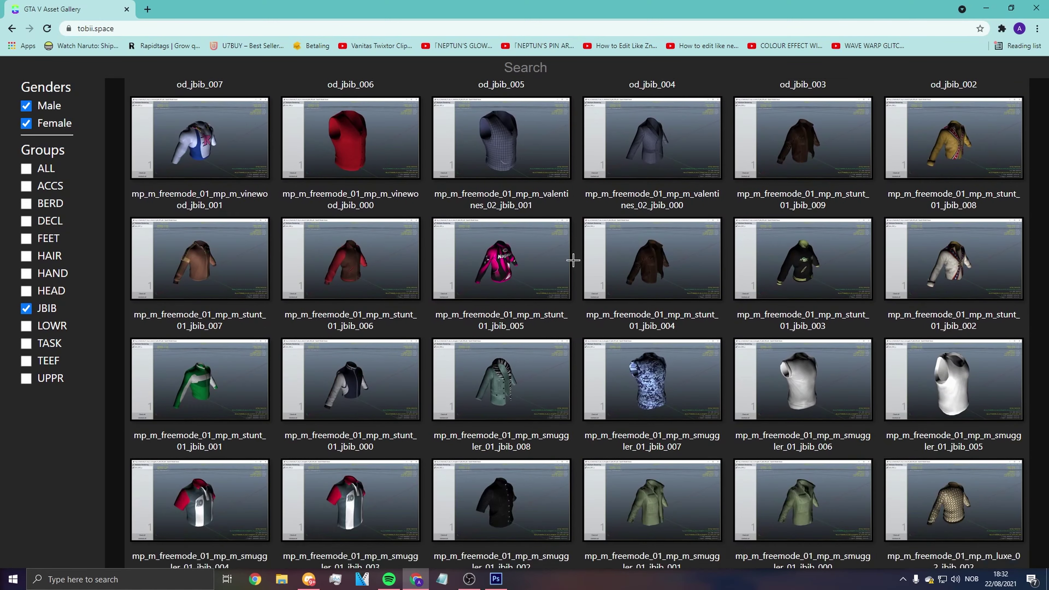
pyautogui.scroll(-3, 573, 260)
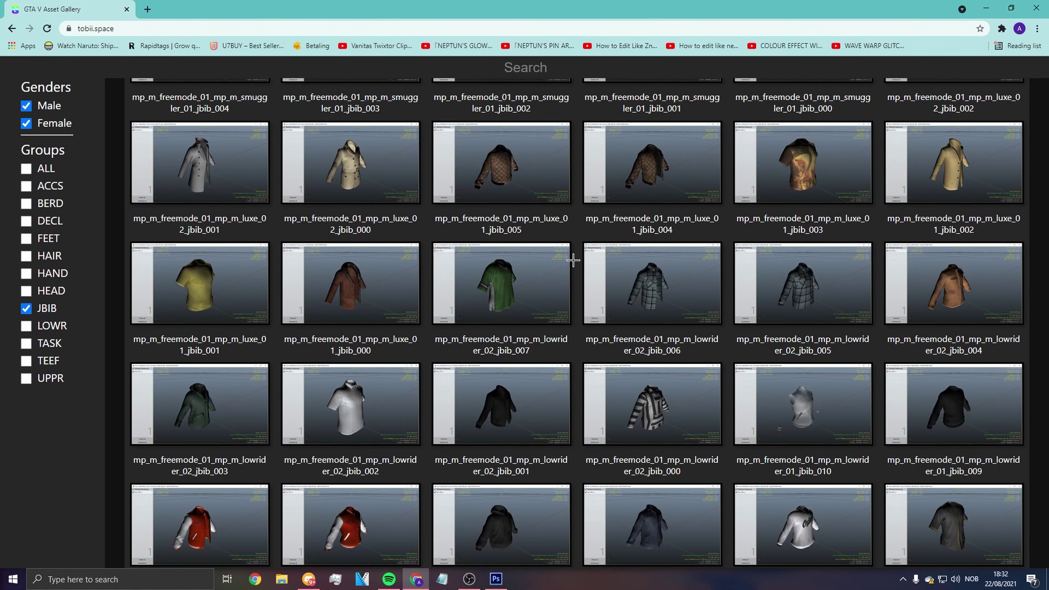
pyautogui.scroll(-12, 573, 260)
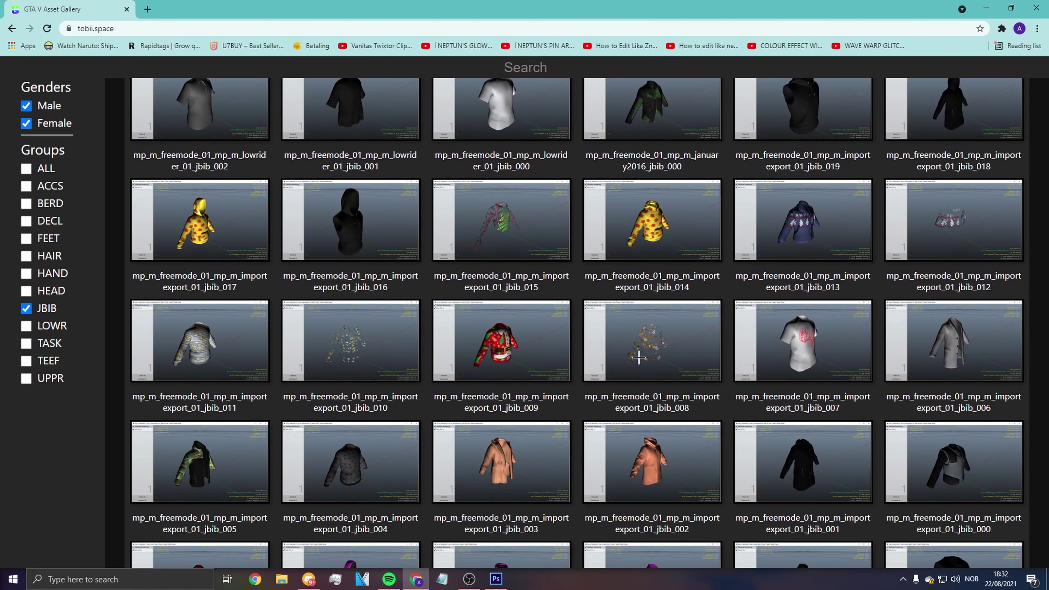
pyautogui.click(523, 243)
pyautogui.click(958, 186)
pyautogui.scroll(-2, 542, 262)
pyautogui.scroll(-20, 541, 261)
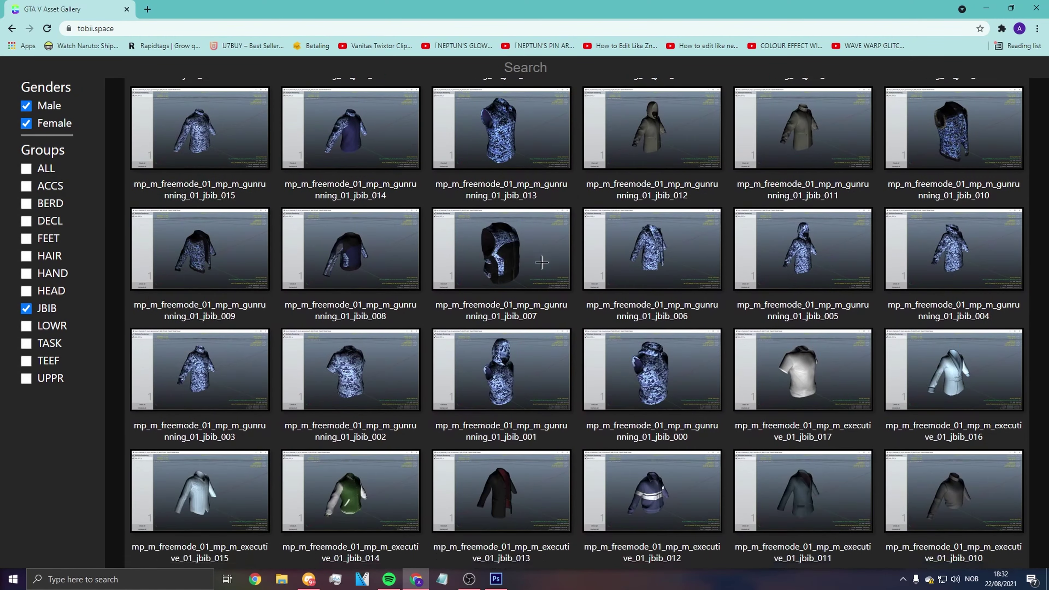
pyautogui.scroll(-12, 542, 262)
pyautogui.scroll(-8, 541, 261)
pyautogui.moveTo(367, 285); pyautogui.dragTo(351, 298)
pyautogui.hotkey('ctrl', 'c')
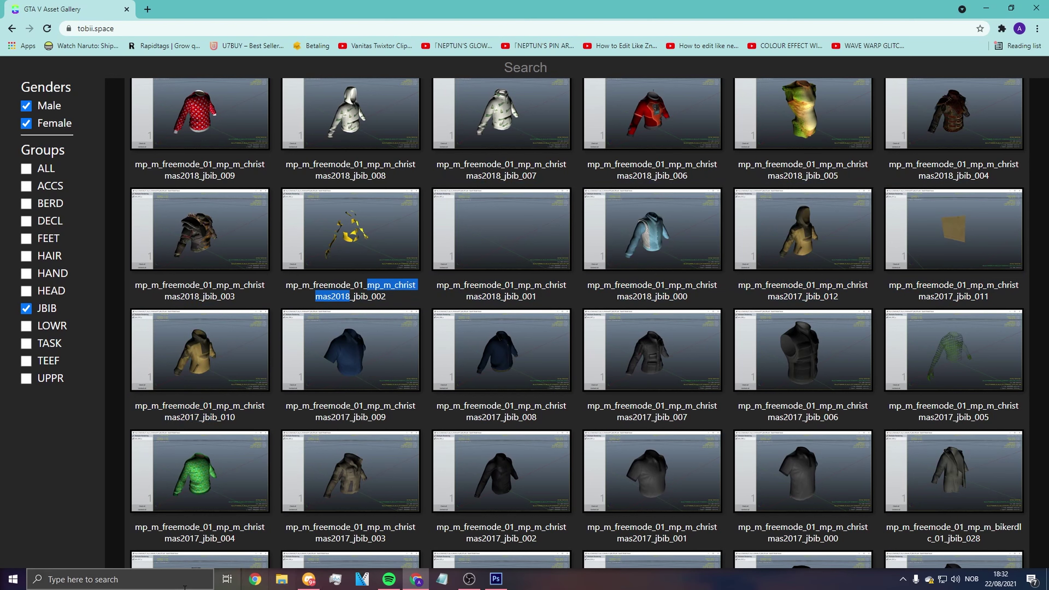
# Step: Launch OpenIV and load Grand Theft Auto V for Windows
pyautogui.click(167, 581)
pyautogui.write('ope')
pyautogui.press('Escape')
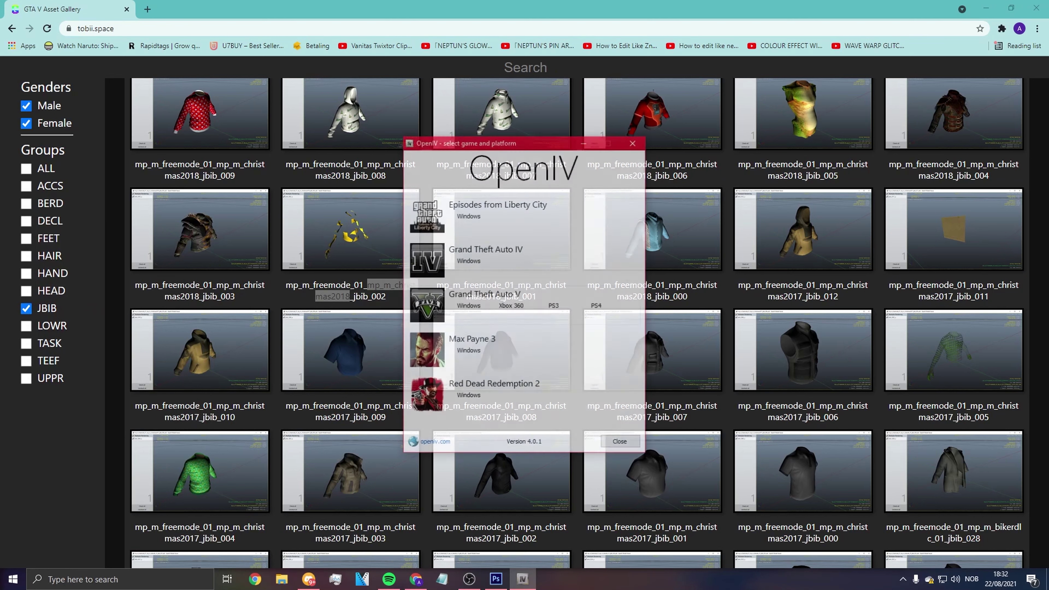
pyautogui.click(473, 306)
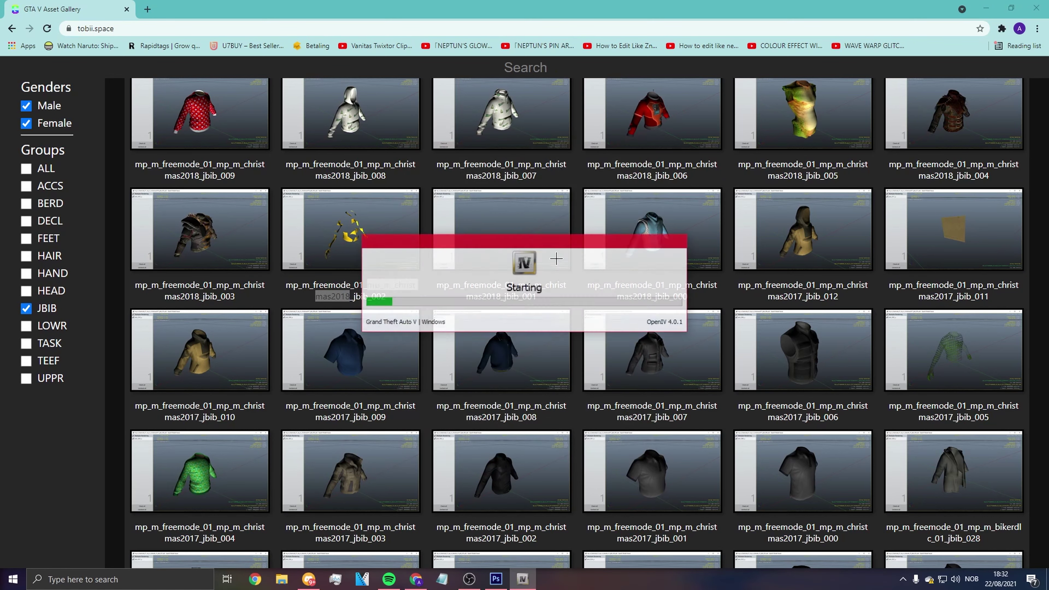
pyautogui.moveTo(528, 244); pyautogui.dragTo(458, 190)
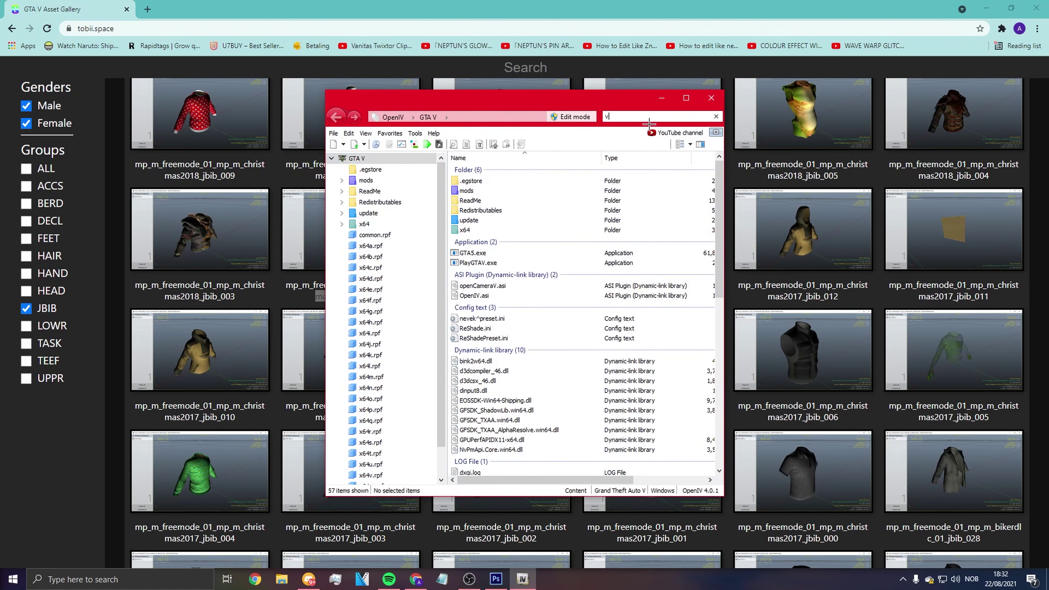
# Step: Search all game archives for "mp_m_christmas2018", keeping the search results window clear of the main window
pyautogui.hotkey('ctrl', 'a')
pyautogui.hotkey('ctrl', 'v')
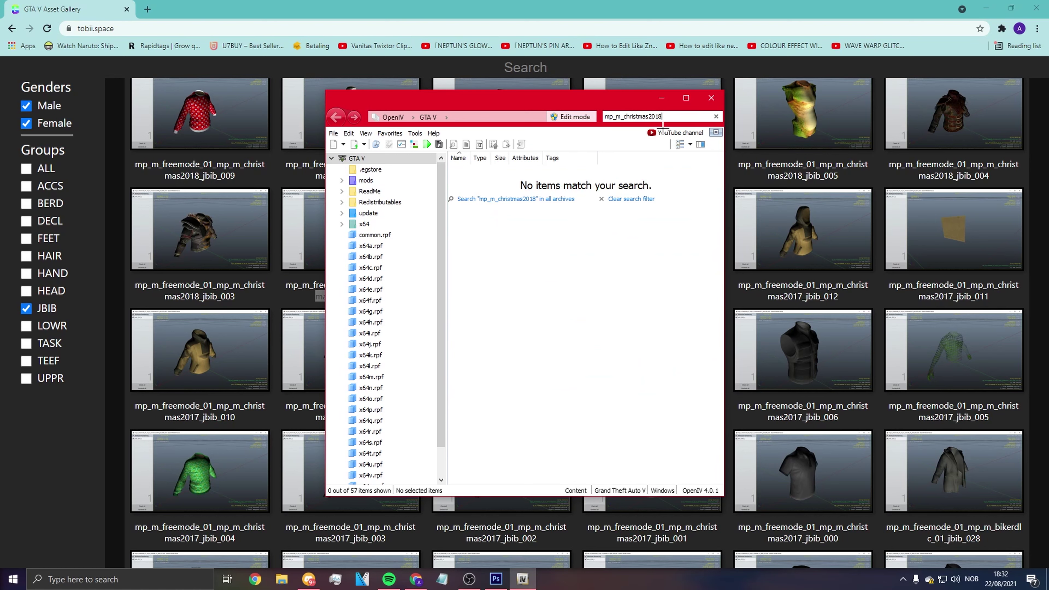
pyautogui.click(531, 200)
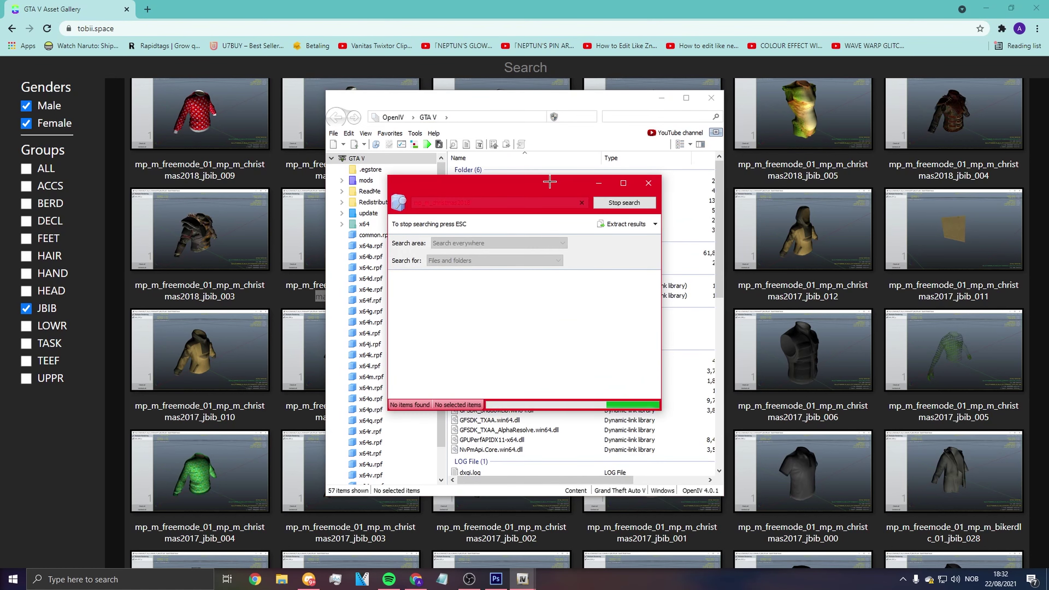
pyautogui.moveTo(595, 97); pyautogui.dragTo(0, 103)
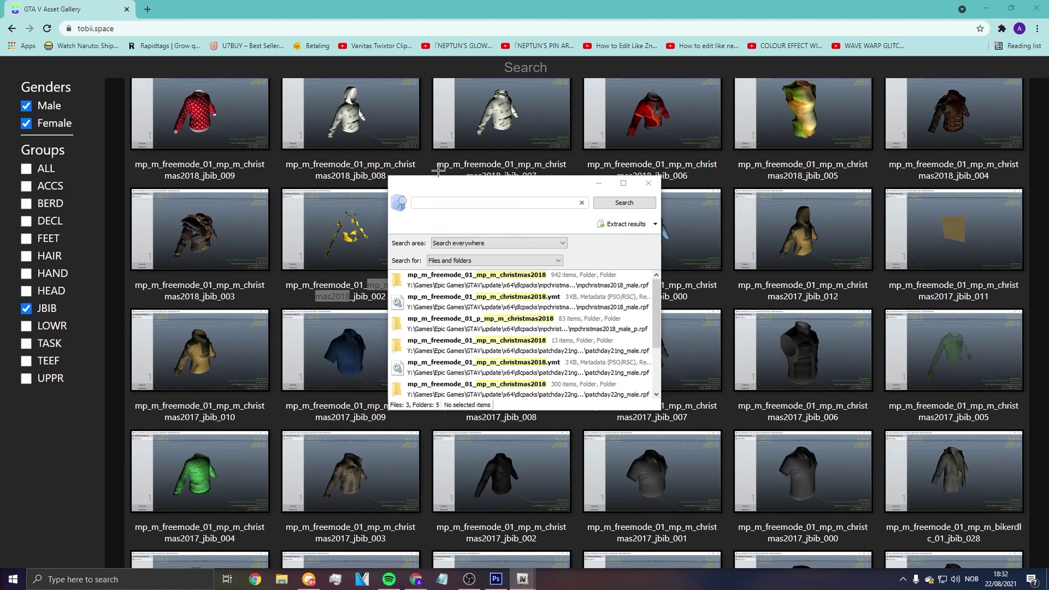
pyautogui.moveTo(459, 183); pyautogui.dragTo(441, 175)
# Step: Open the mp_m_freemode_01_mp_m_christmas2018 folder from mpchristmas2018_male.rpf beside the gallery and select jbib_002_u.ydd
pyautogui.click(510, 276)
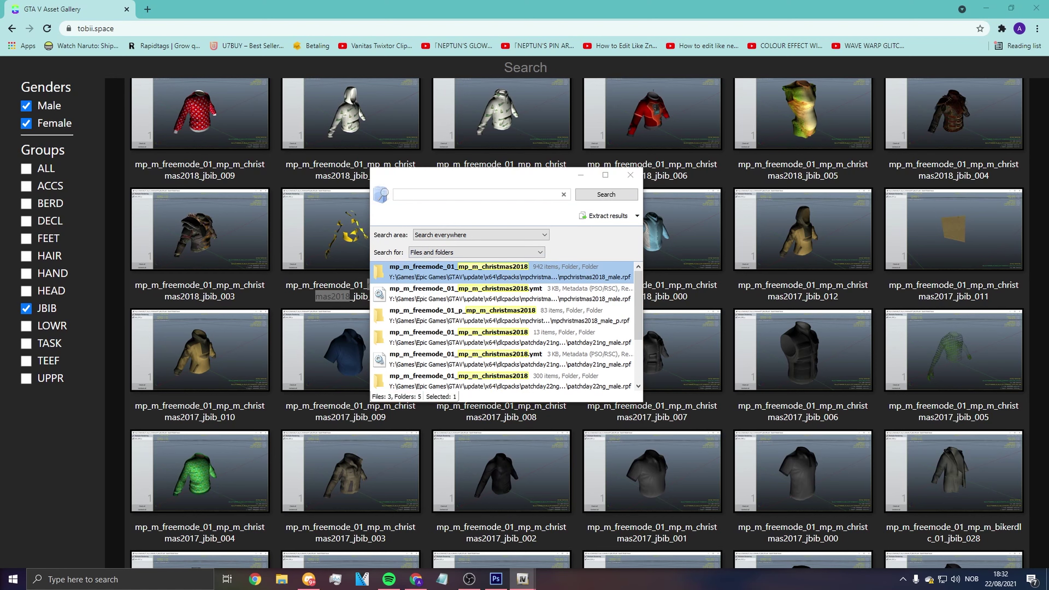
pyautogui.moveTo(0, 108); pyautogui.dragTo(836, 86)
pyautogui.moveTo(430, 179); pyautogui.dragTo(0, 180)
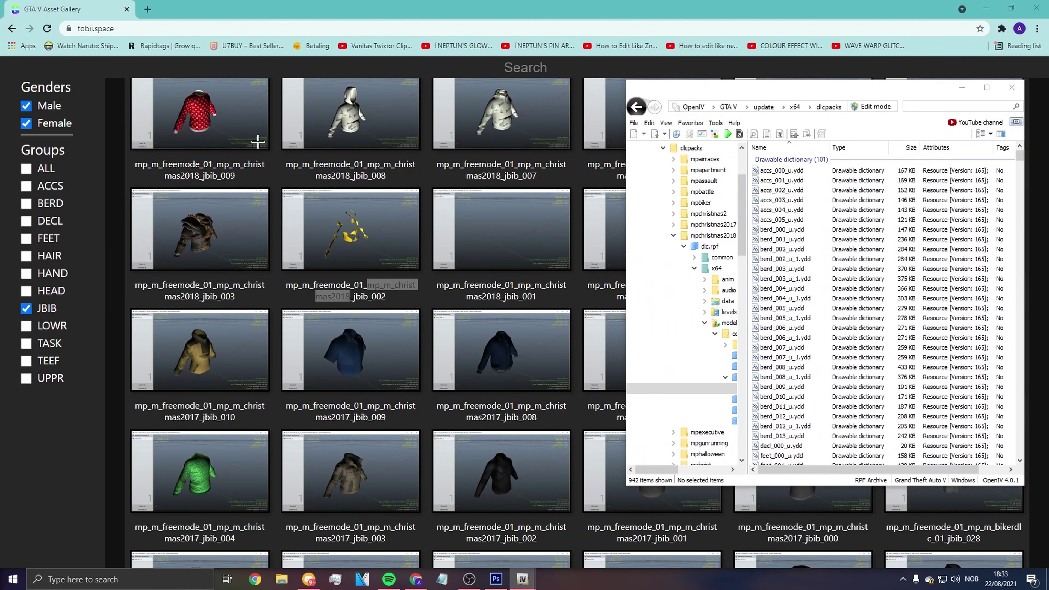
pyautogui.moveTo(684, 87); pyautogui.dragTo(620, 123)
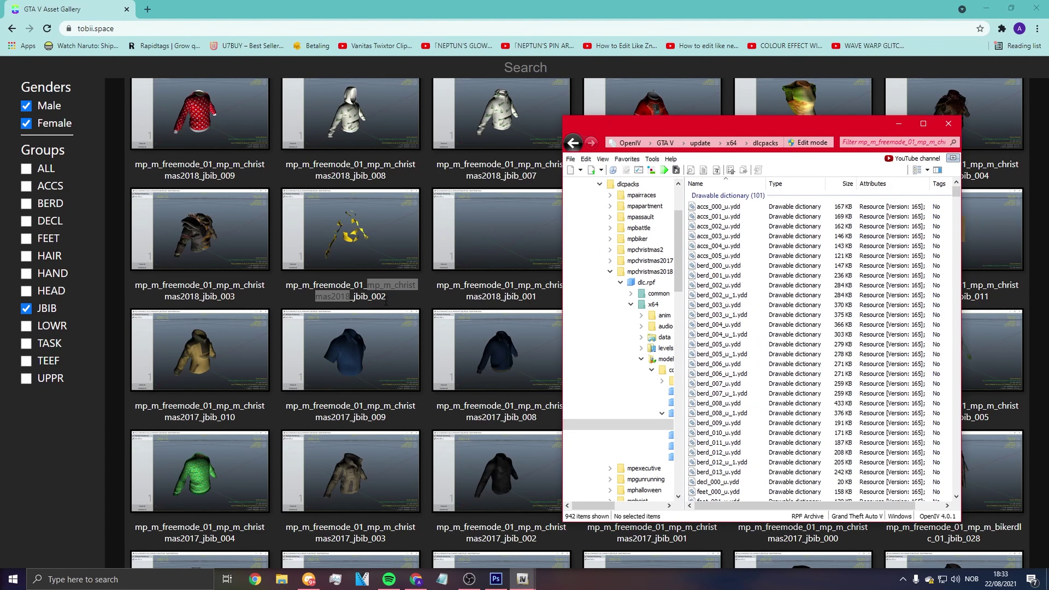
pyautogui.scroll(-20, 814, 306)
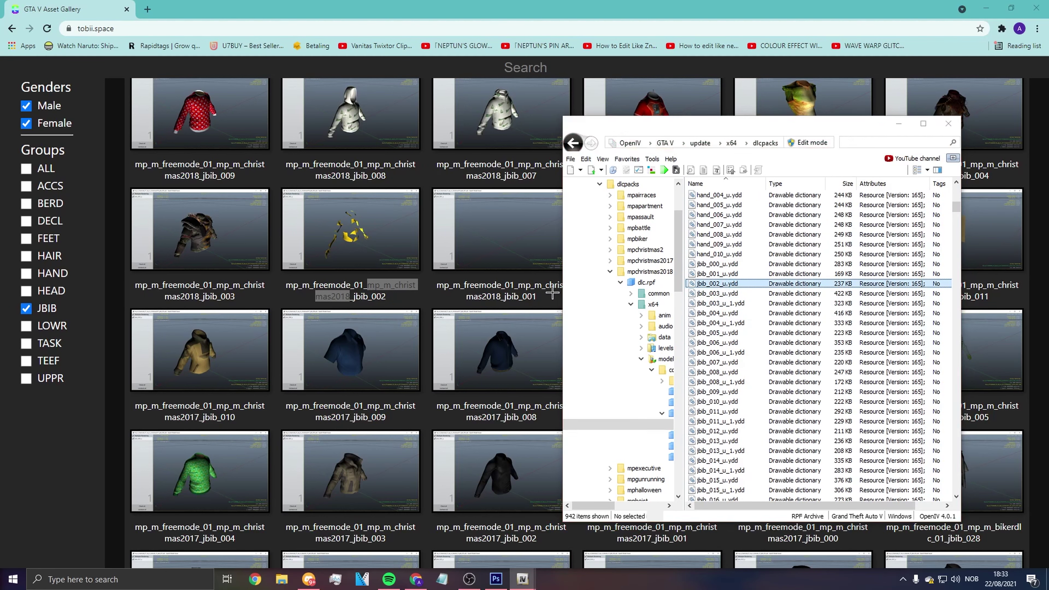
# Step: Minimise the gallery and create a new desktop folder named "Skintight"
pyautogui.moveTo(433, 213); pyautogui.dragTo(828, 314)
pyautogui.click(931, 103)
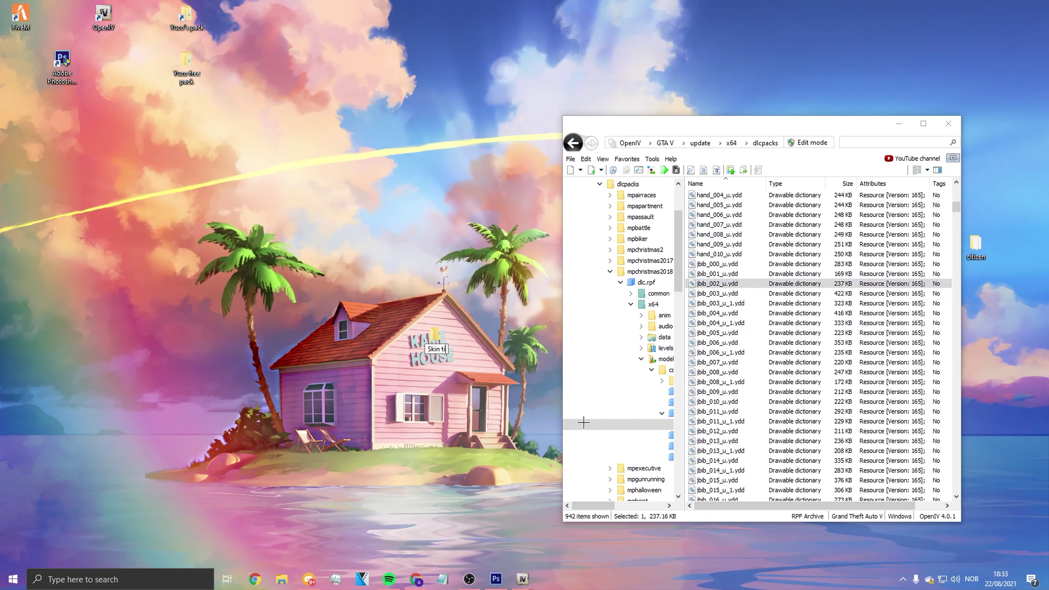
pyautogui.write('ht')
pyautogui.press('Return')
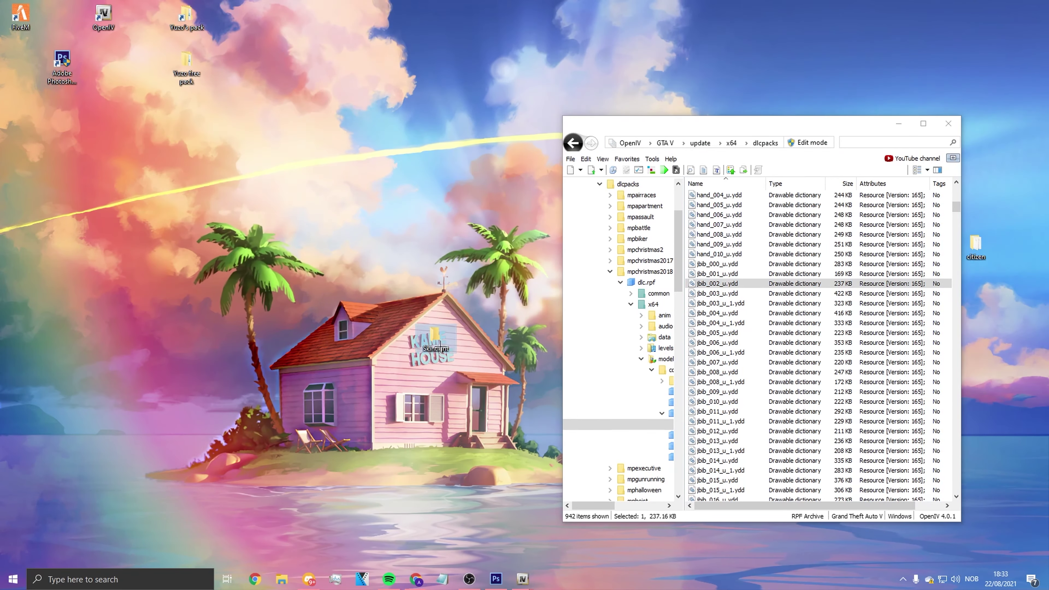
# Step: Open the Skintight folder beside OpenIV and copy jbib_002_u.ydd from the archive into it
pyautogui.doubleClick(434, 339)
pyautogui.moveTo(654, 24); pyautogui.dragTo(322, 123)
pyautogui.moveTo(718, 283); pyautogui.dragTo(167, 290)
pyautogui.scroll(-5, 778, 348)
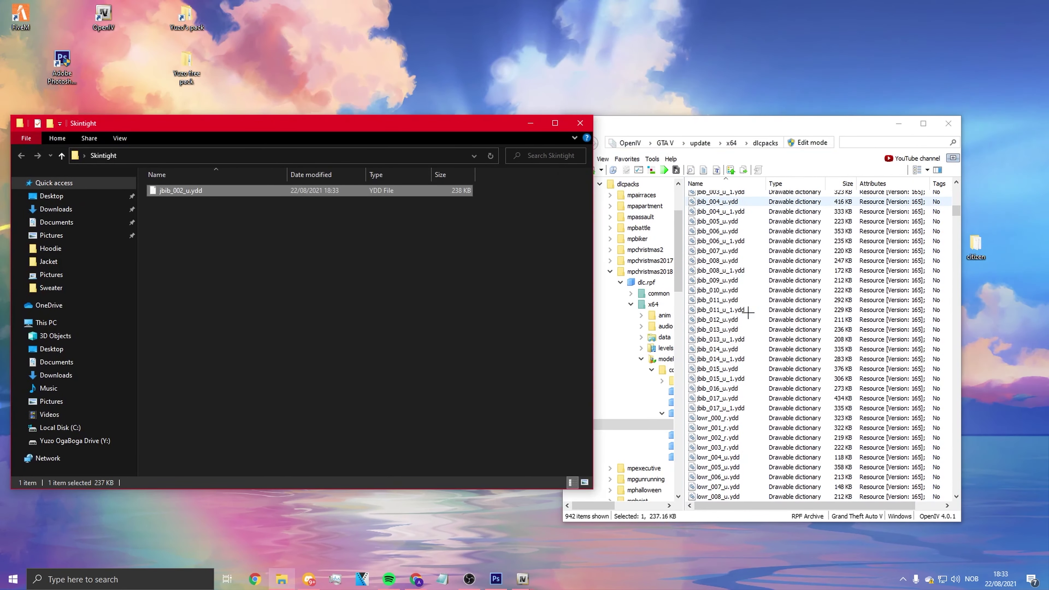
pyautogui.scroll(3, 695, 210)
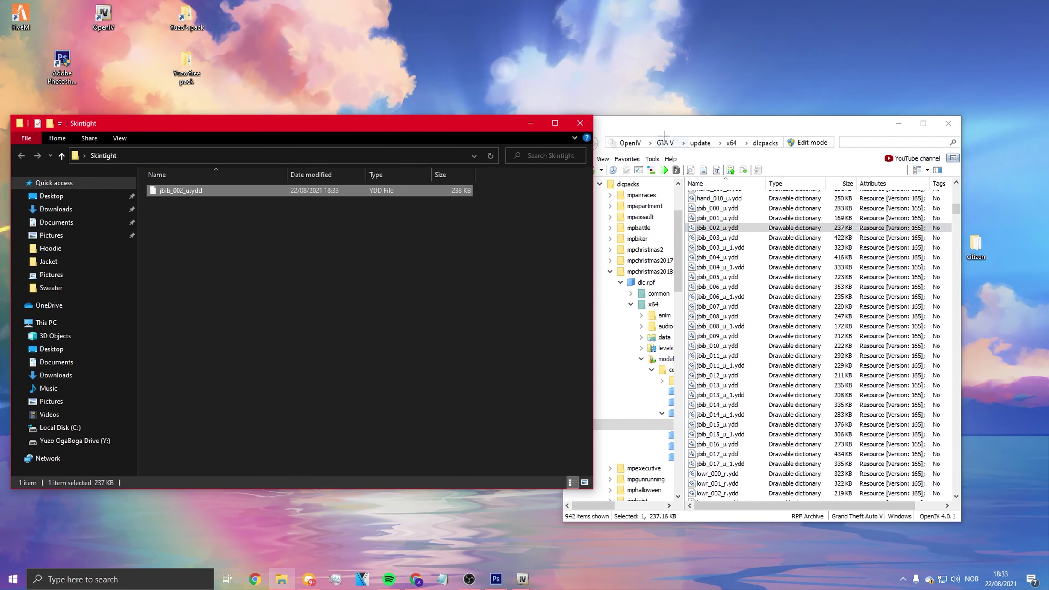
pyautogui.scroll(-10, 727, 290)
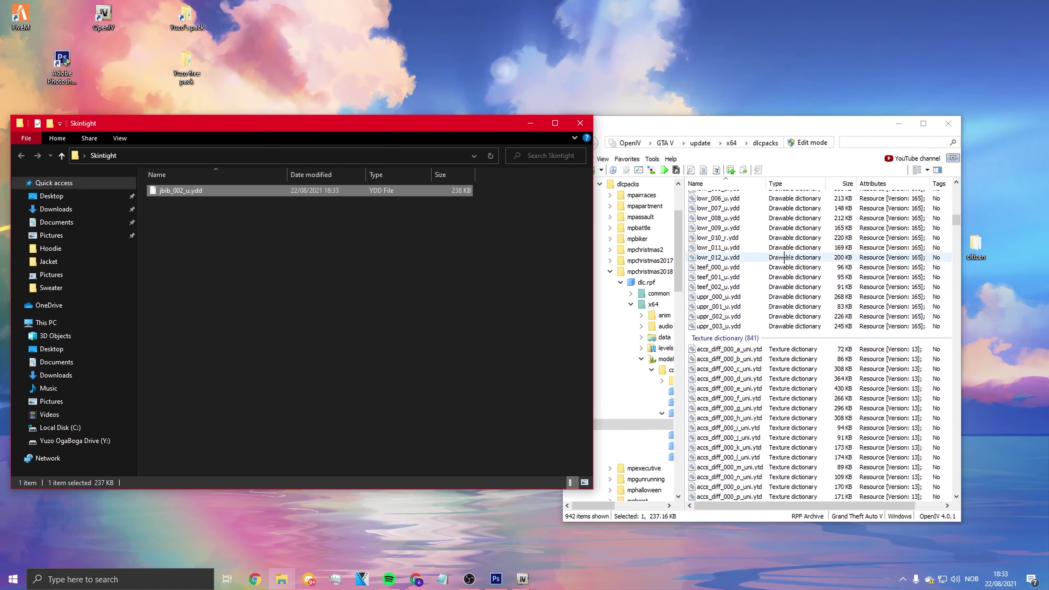
pyautogui.click(813, 143)
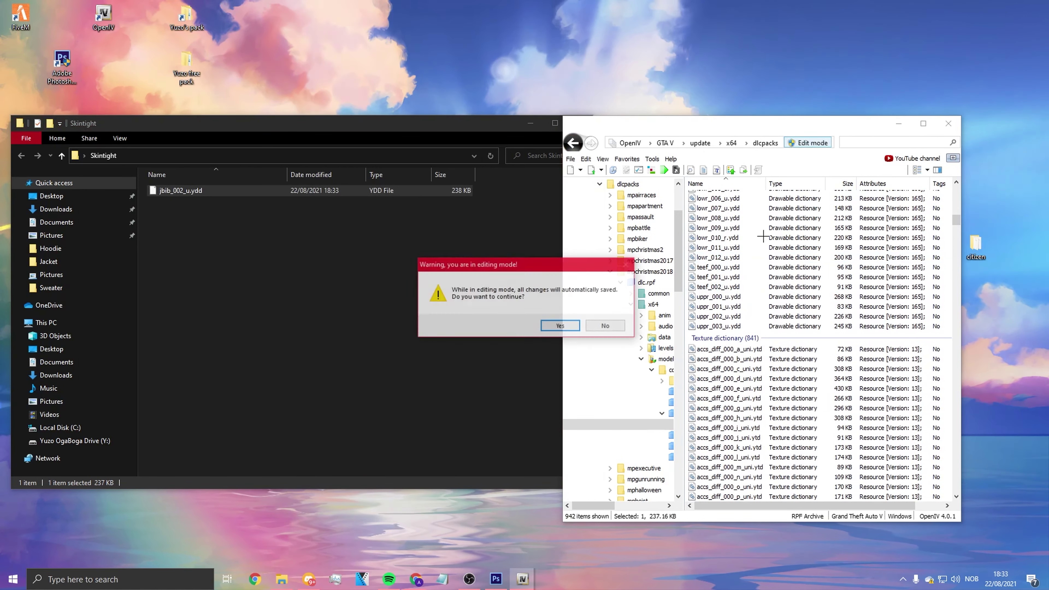
pyautogui.press('Return')
pyautogui.moveTo(763, 125); pyautogui.dragTo(823, 111)
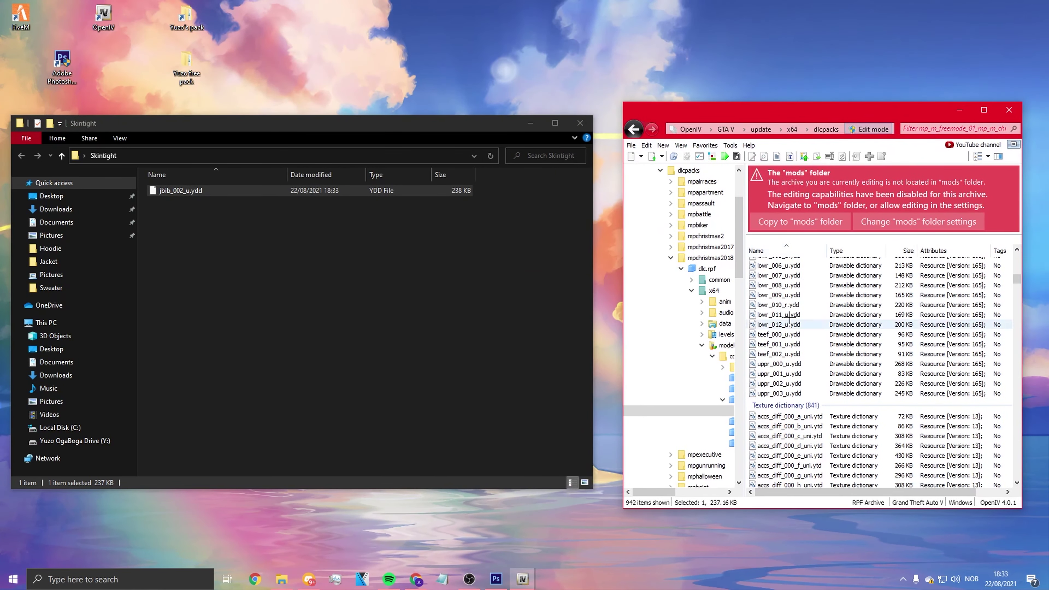
pyautogui.click(869, 130)
# Step: Find and select jbib_diff_002_a_uni.ytd among the archive's texture dictionaries
pyautogui.moveTo(1016, 208); pyautogui.dragTo(1016, 331)
pyautogui.scroll(-3, 872, 345)
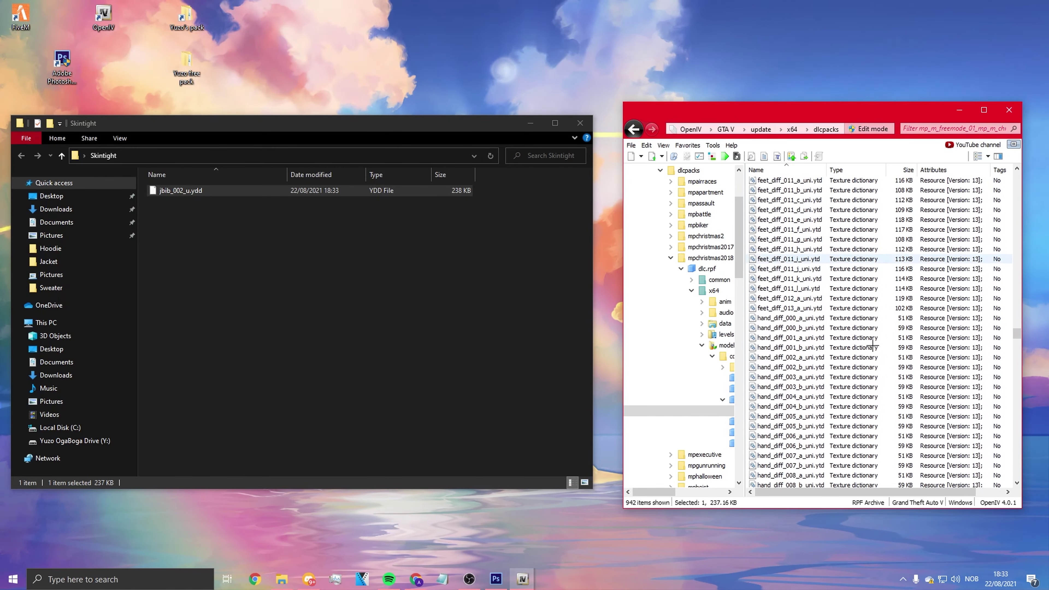
pyautogui.scroll(-6, 873, 345)
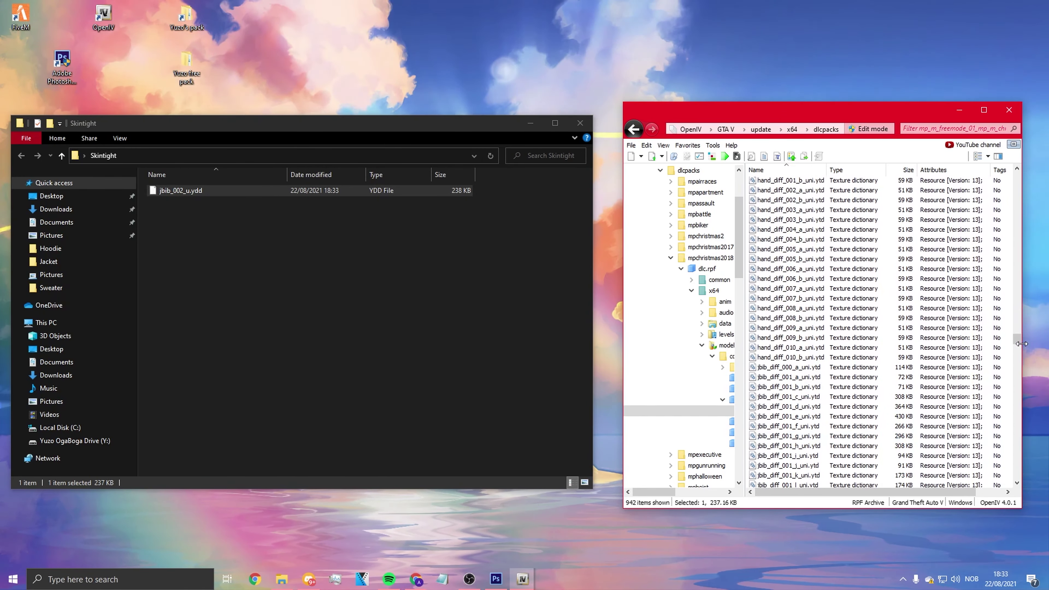
pyautogui.scroll(20, 917, 264)
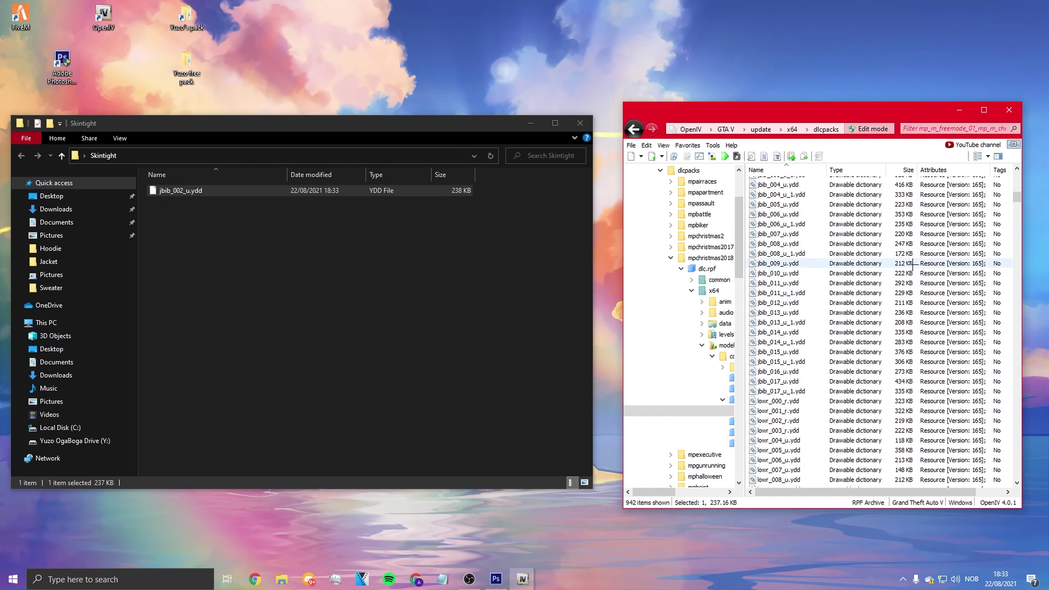
pyautogui.scroll(2, 917, 263)
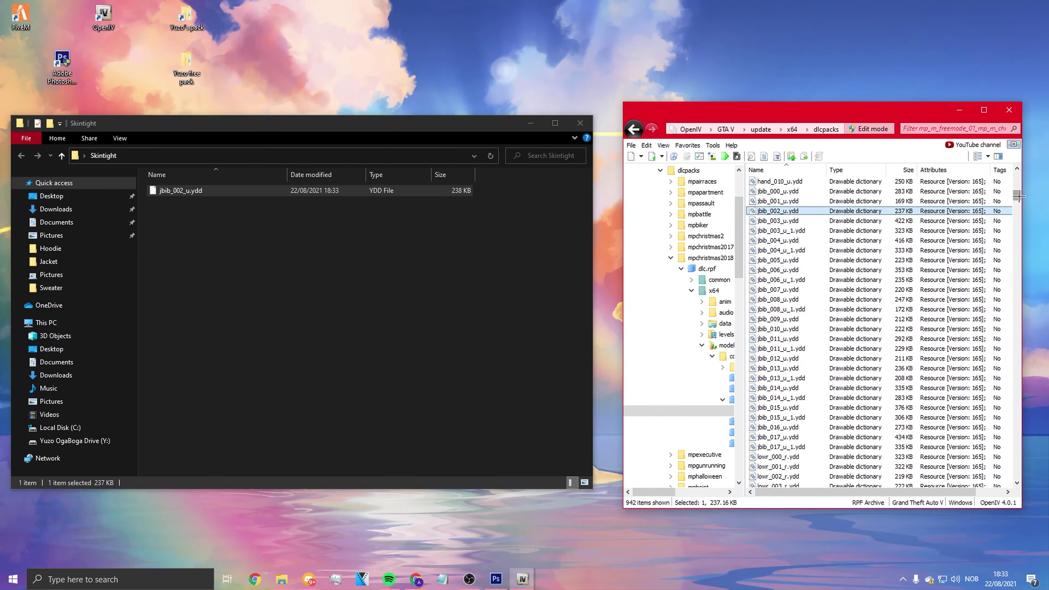
pyautogui.scroll(4, 814, 318)
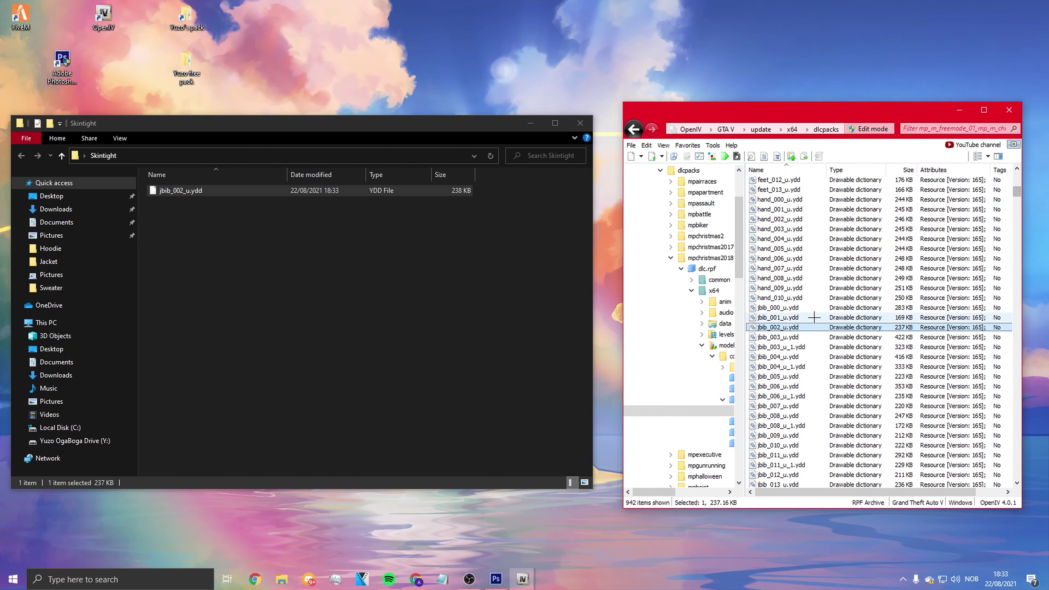
pyautogui.moveTo(1017, 197); pyautogui.dragTo(1017, 200)
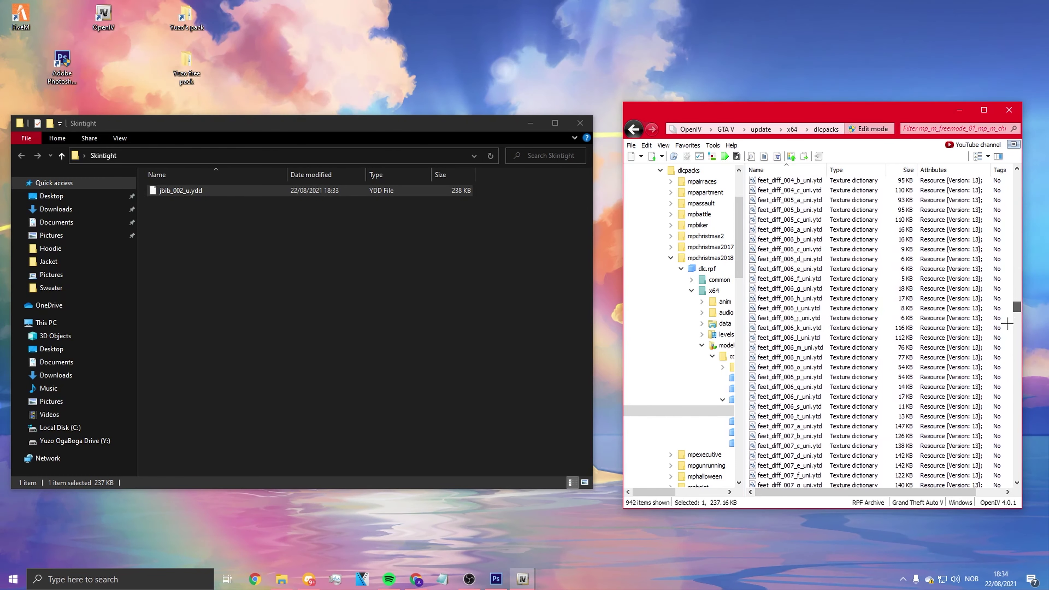
pyautogui.moveTo(999, 400); pyautogui.dragTo(1003, 374)
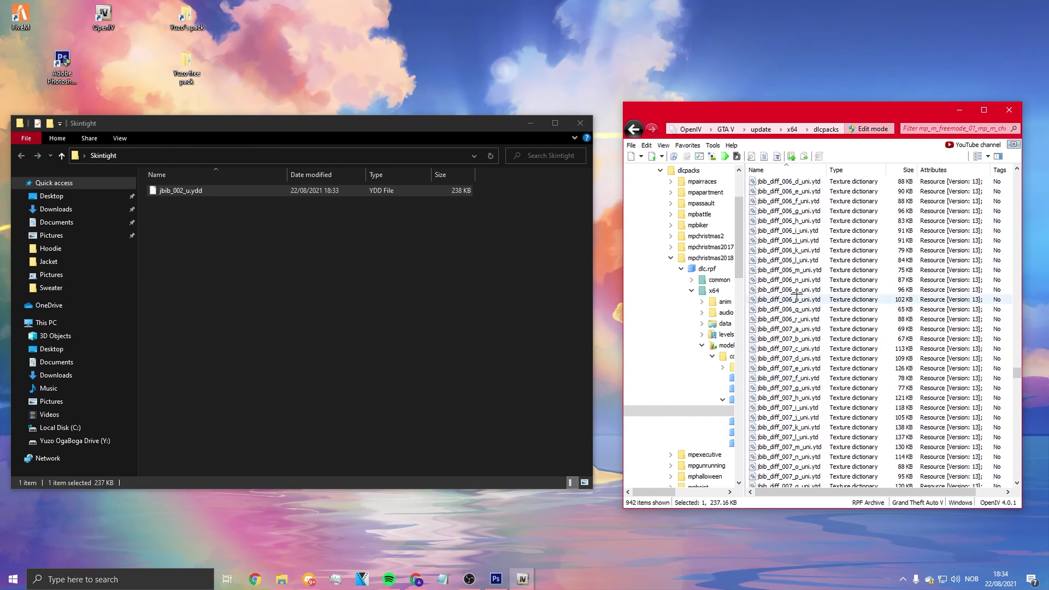
pyautogui.scroll(2, 798, 295)
pyautogui.scroll(5, 806, 265)
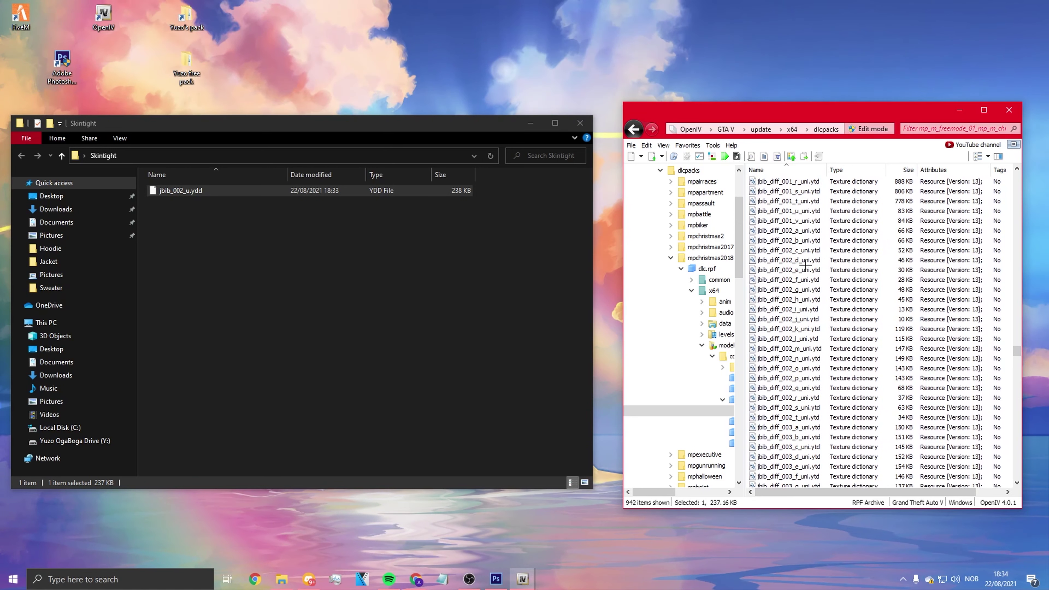
pyautogui.click(796, 230)
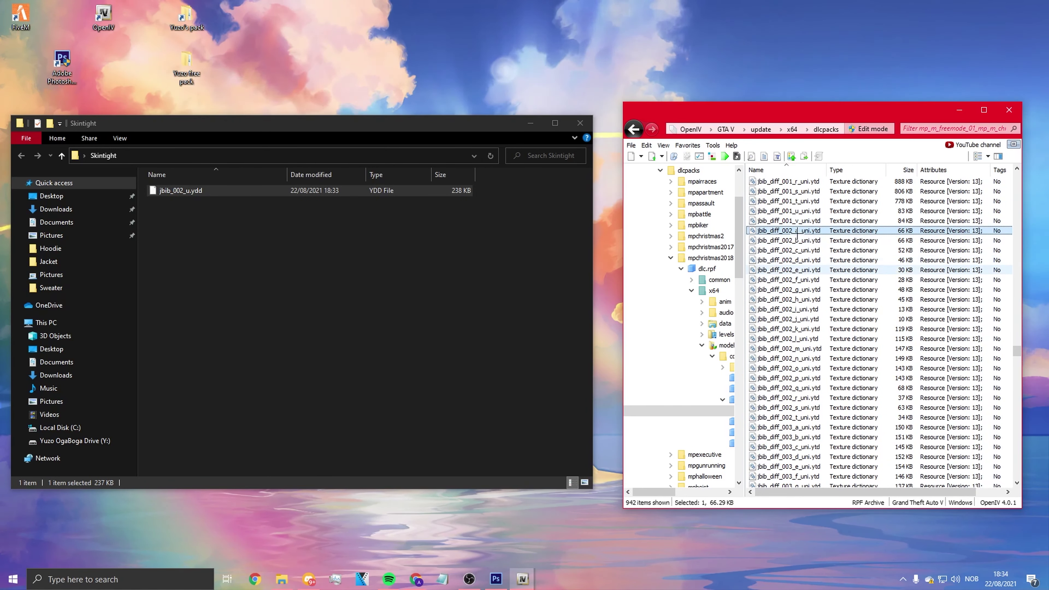
# Step: Preview the jbib_diff_002_a_uni texture, close the viewer, and copy the .ytd file into the Skintight folder
pyautogui.press('Return')
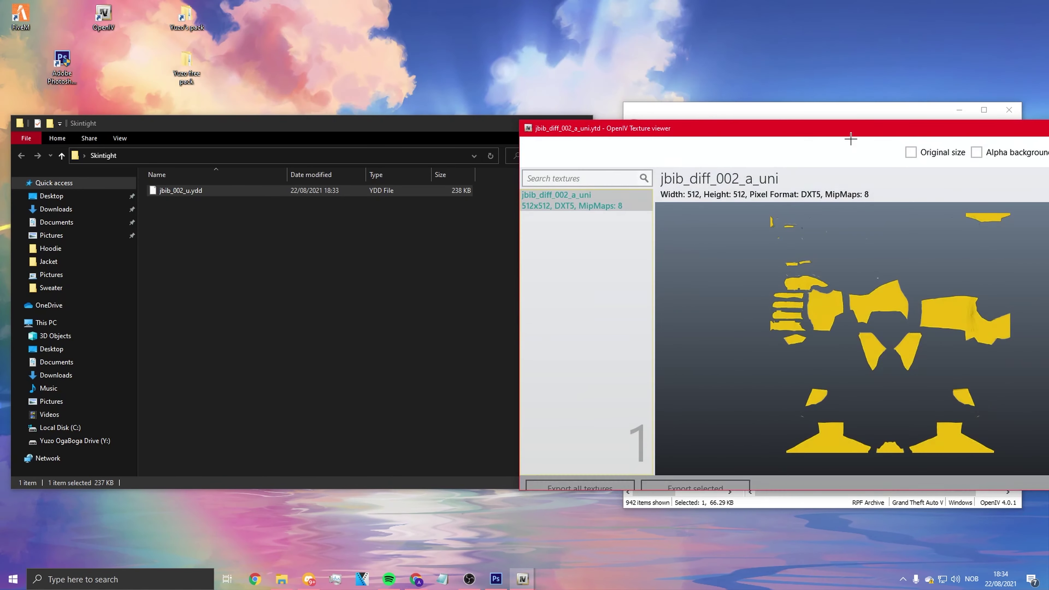
pyautogui.click(1000, 453)
pyautogui.moveTo(786, 230); pyautogui.dragTo(367, 276)
pyautogui.moveTo(958, 113); pyautogui.dragTo(912, 31)
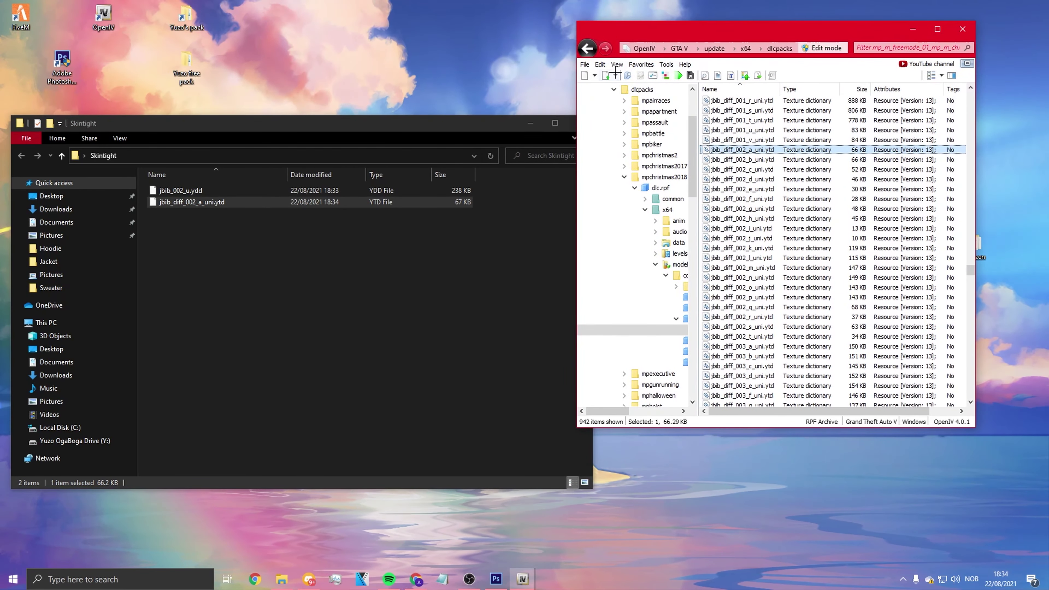
# Step: Open the desktop's Skintight folder in OpenIV as a working folder
pyautogui.click(584, 64)
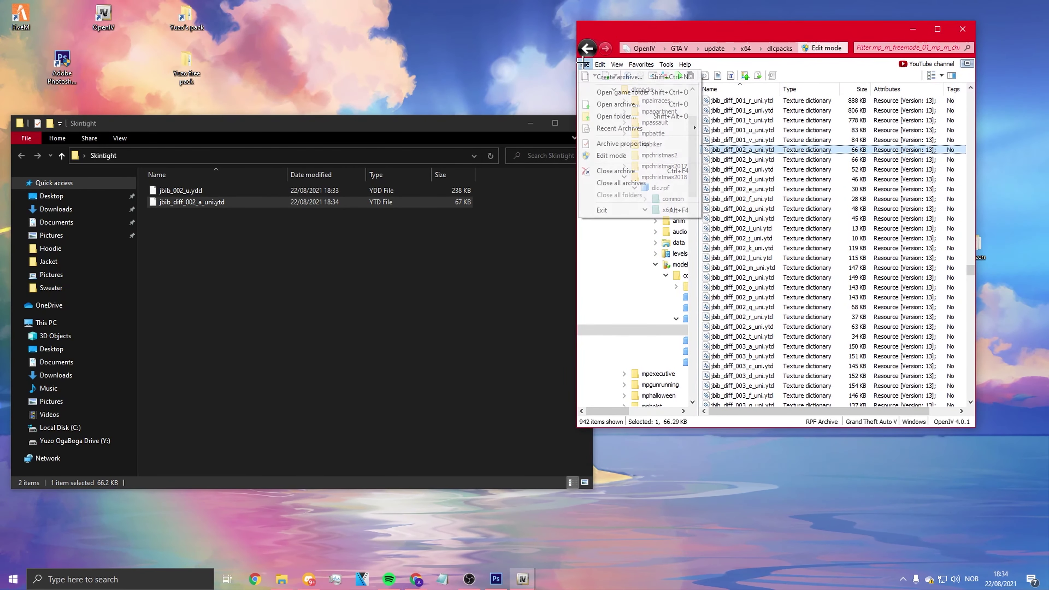
pyautogui.click(624, 120)
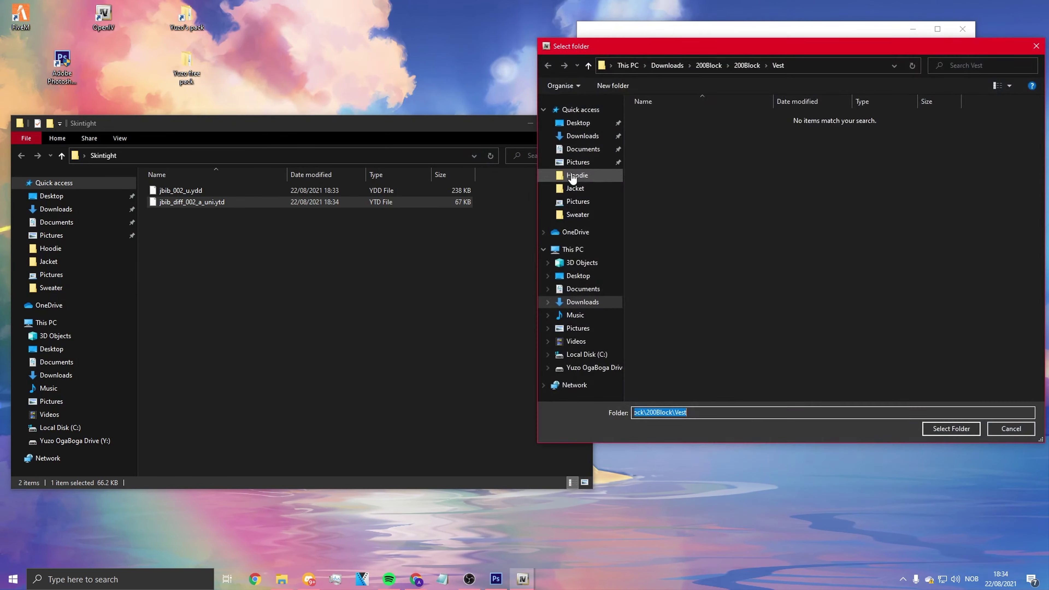
pyautogui.moveTo(736, 52); pyautogui.dragTo(541, 54)
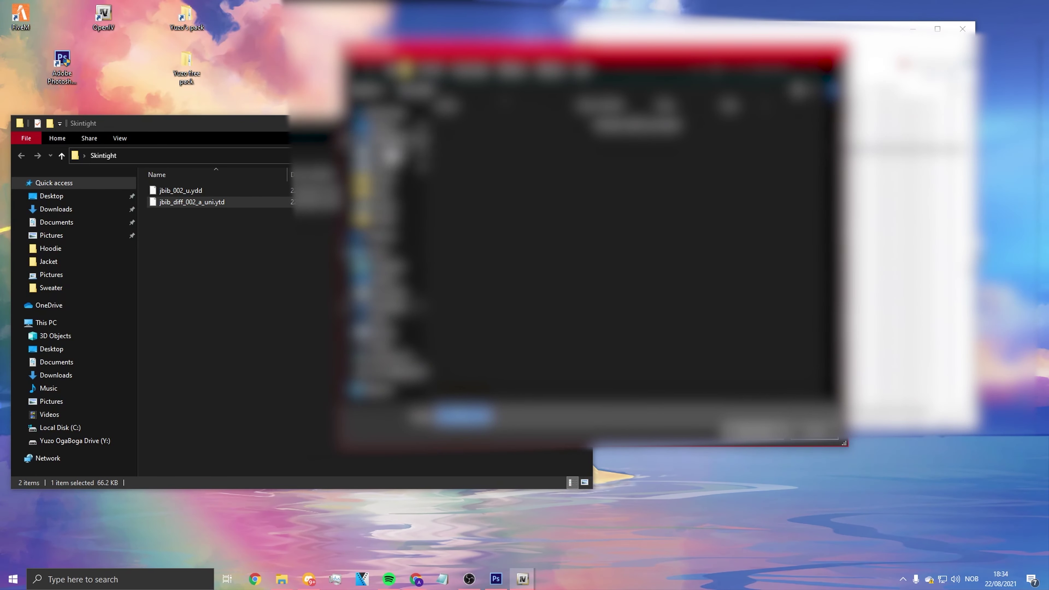
pyautogui.click(388, 141)
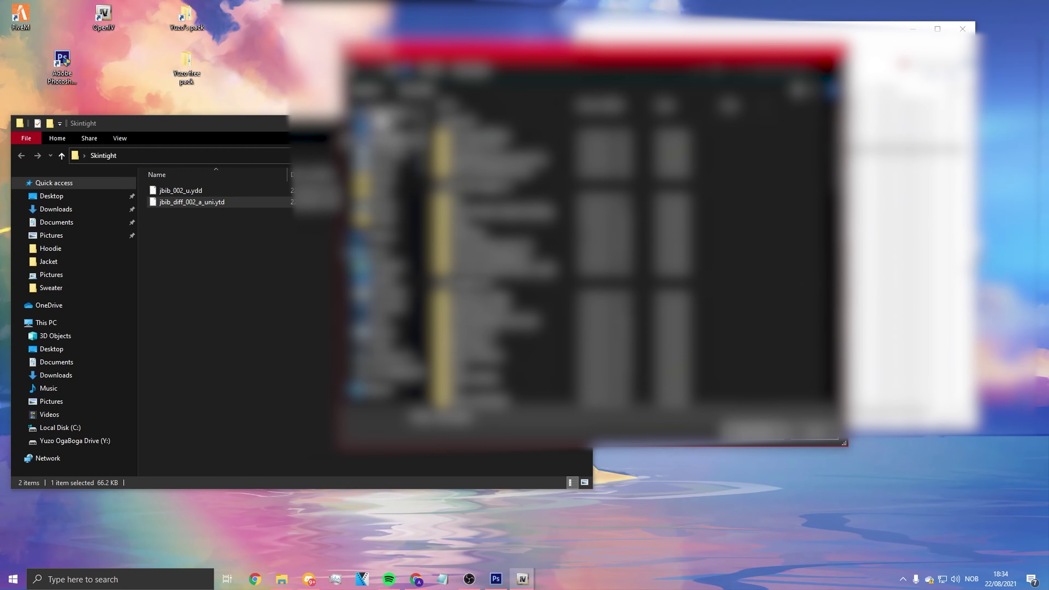
pyautogui.click(392, 116)
pyautogui.click(396, 128)
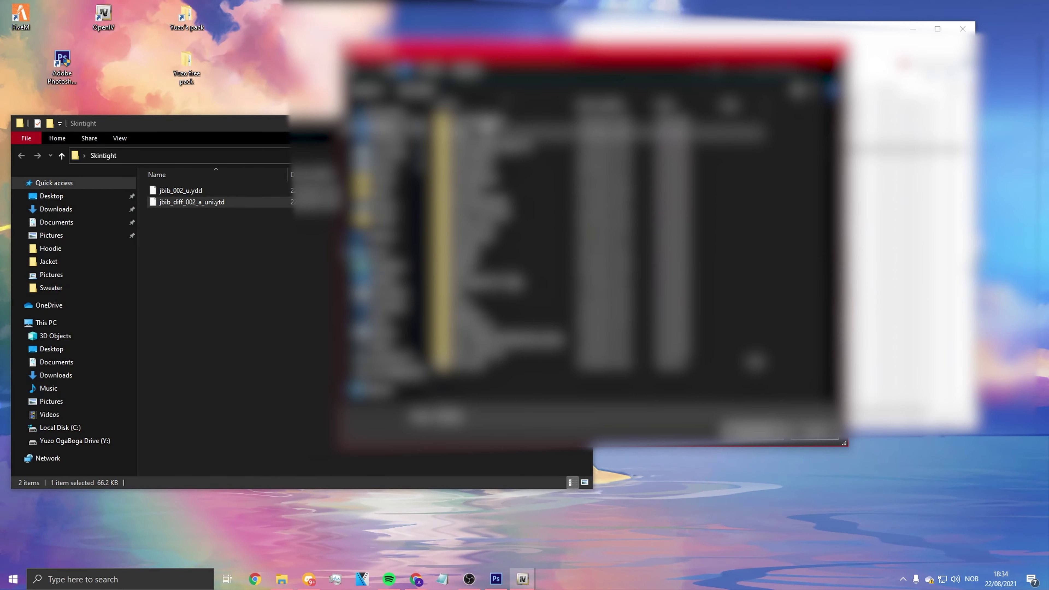
pyautogui.click(494, 259)
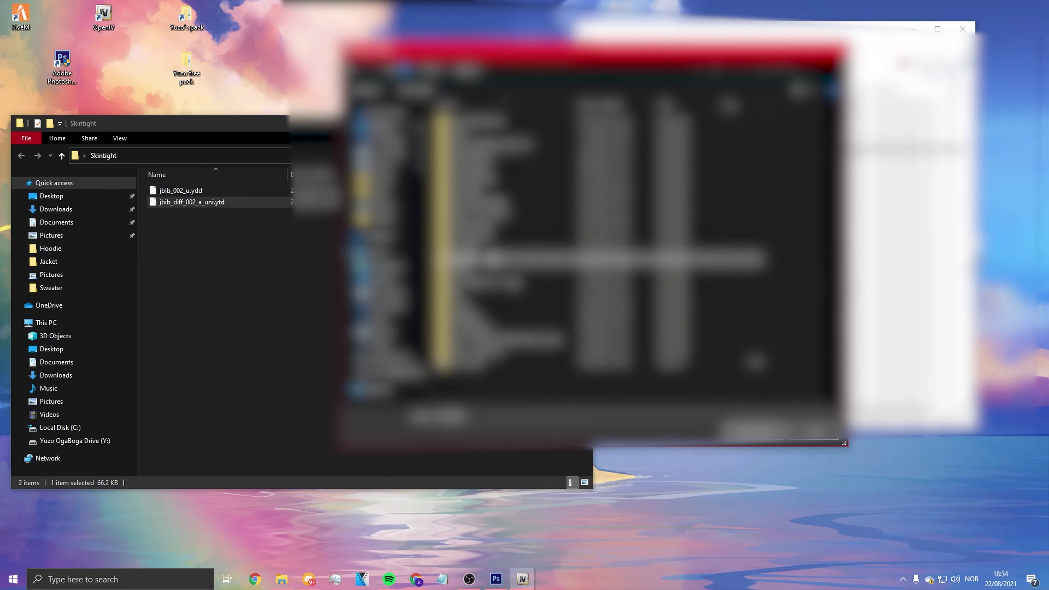
pyautogui.doubleClick(492, 257)
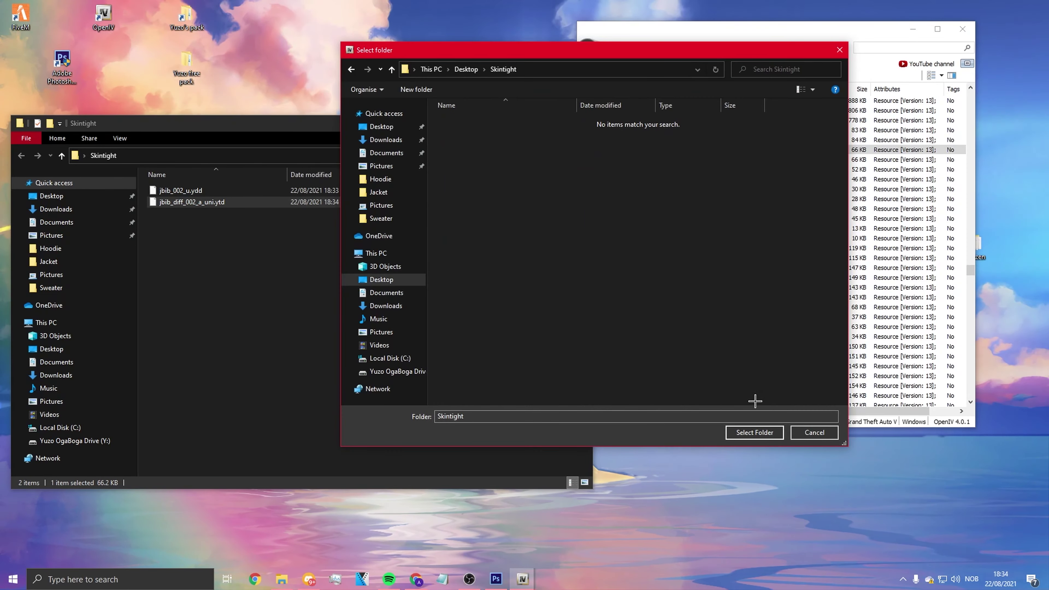
pyautogui.click(754, 432)
# Step: Export all textures of jbib_diff_002_a_uni.ytd as Portable Network Graphics (*.png) into the desktop's Skintight folder
pyautogui.doubleClick(732, 111)
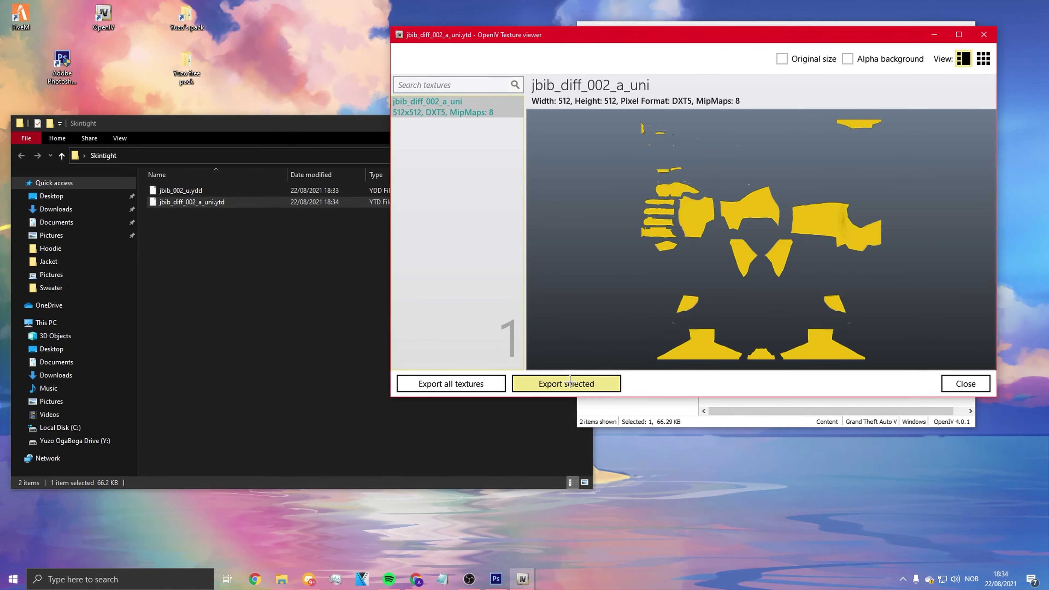
pyautogui.click(463, 383)
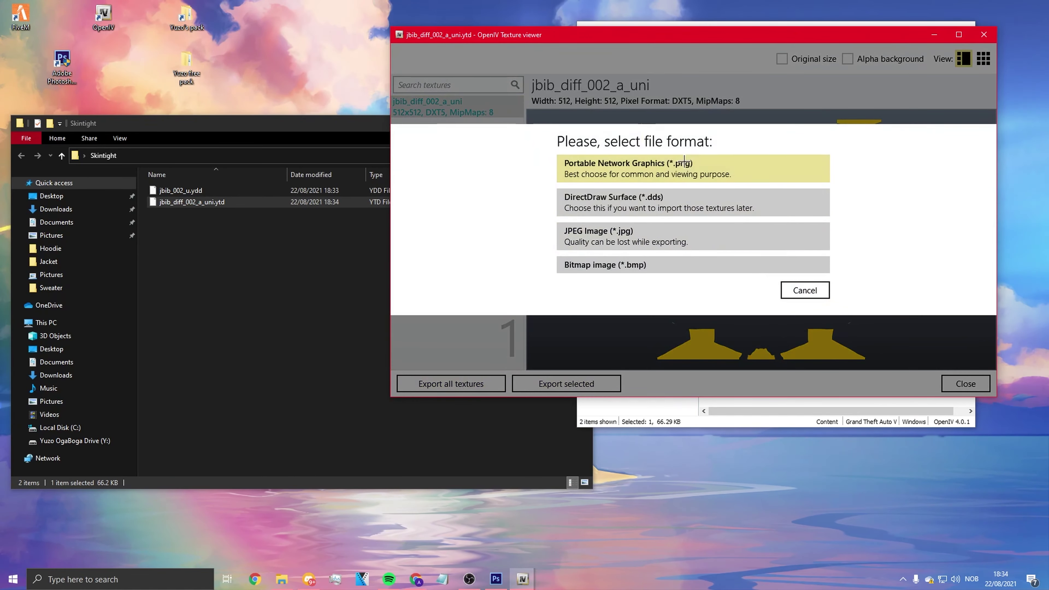
pyautogui.click(706, 164)
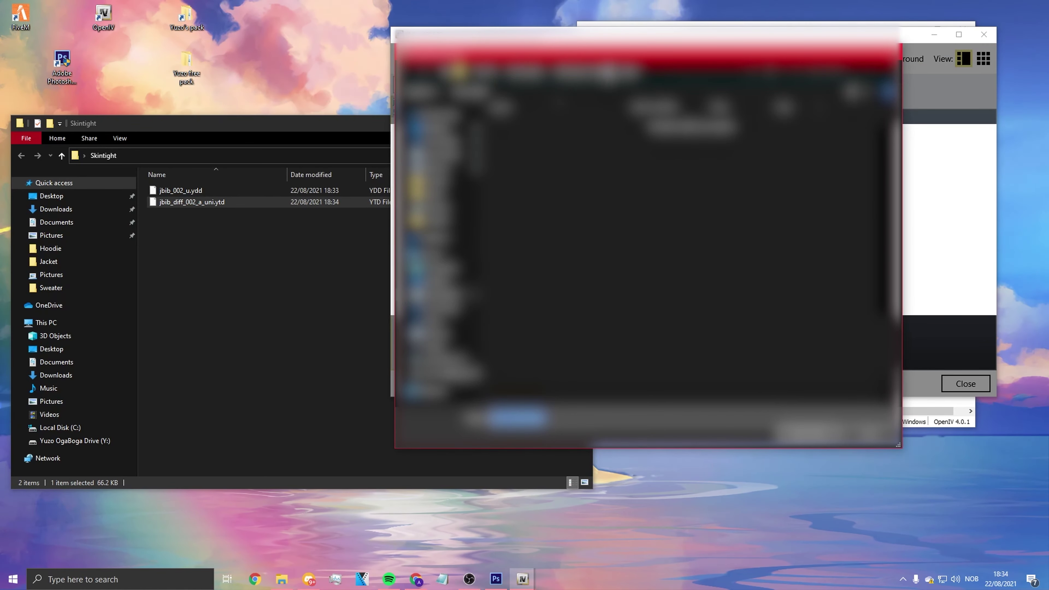
pyautogui.click(447, 142)
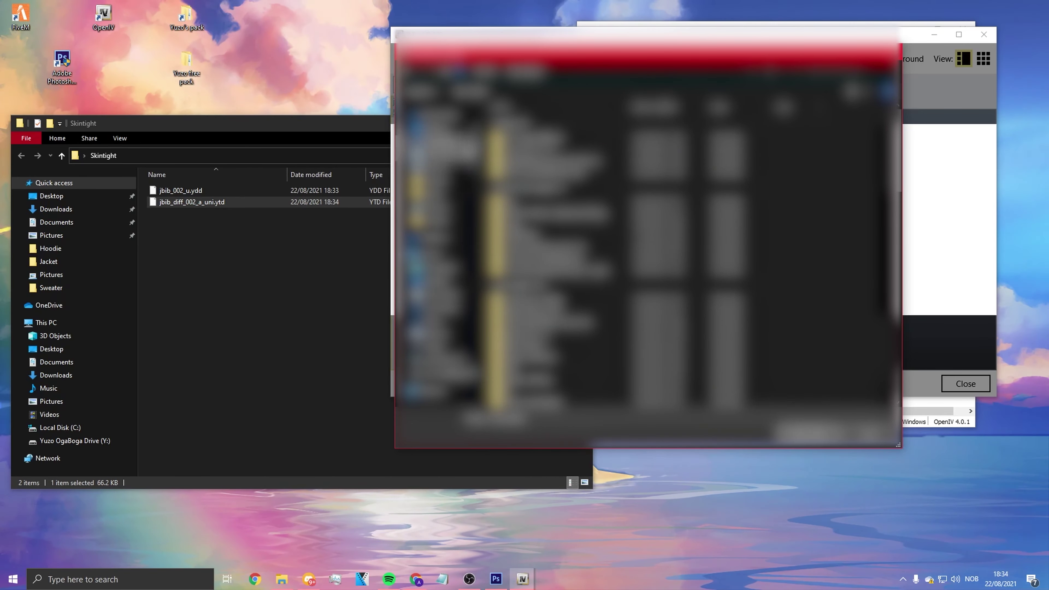
pyautogui.click(446, 156)
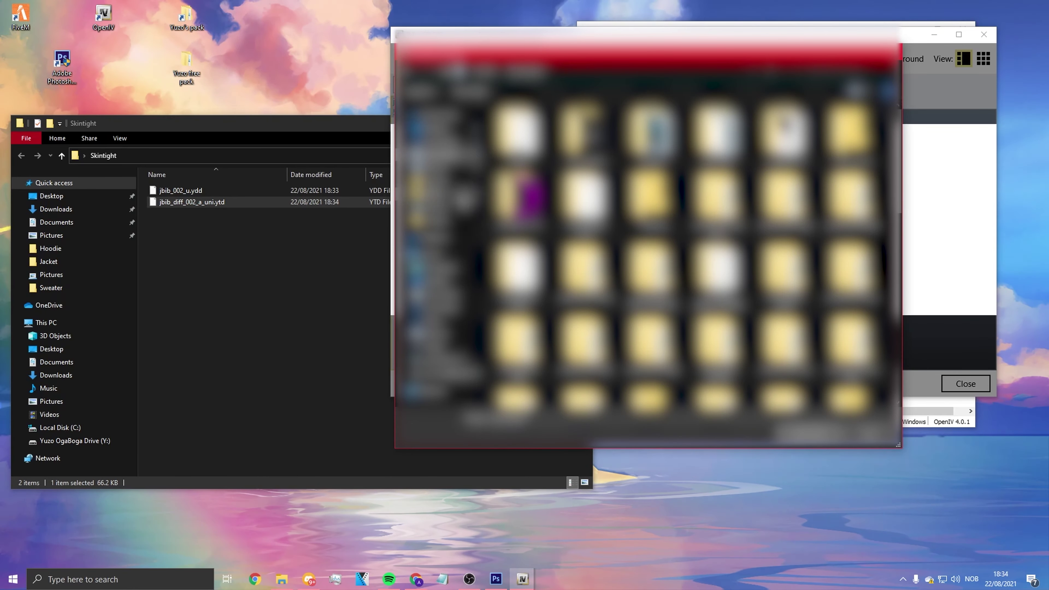
pyautogui.click(444, 345)
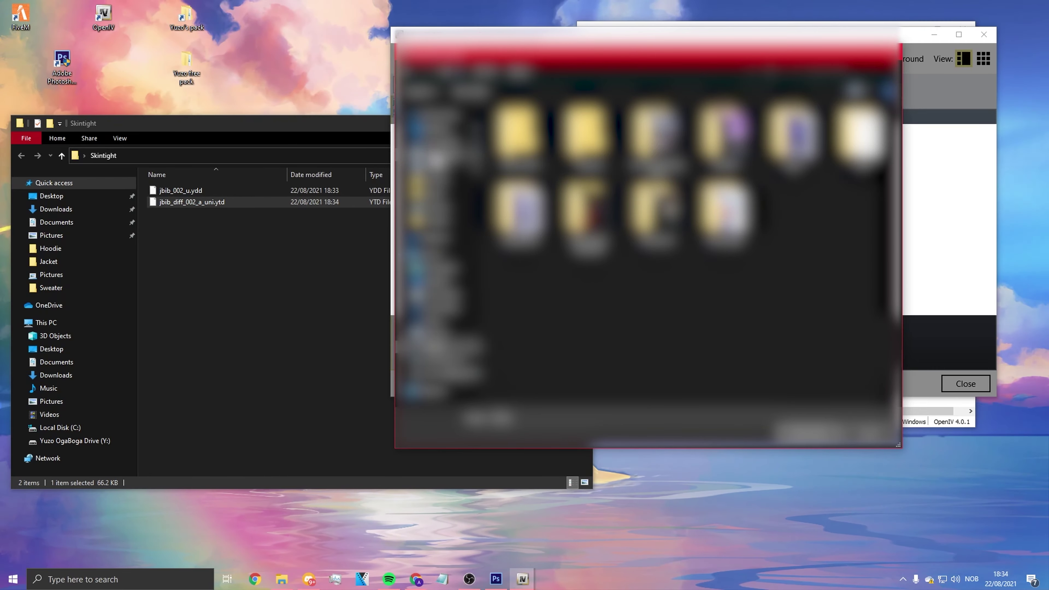
pyautogui.click(444, 131)
pyautogui.doubleClick(595, 260)
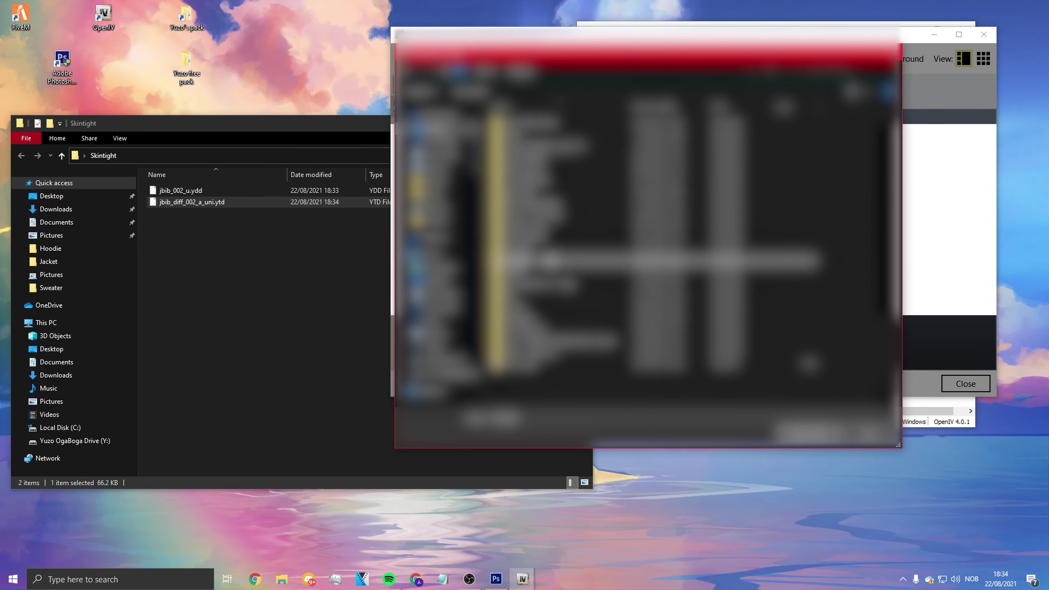
pyautogui.click(809, 434)
pyautogui.click(695, 171)
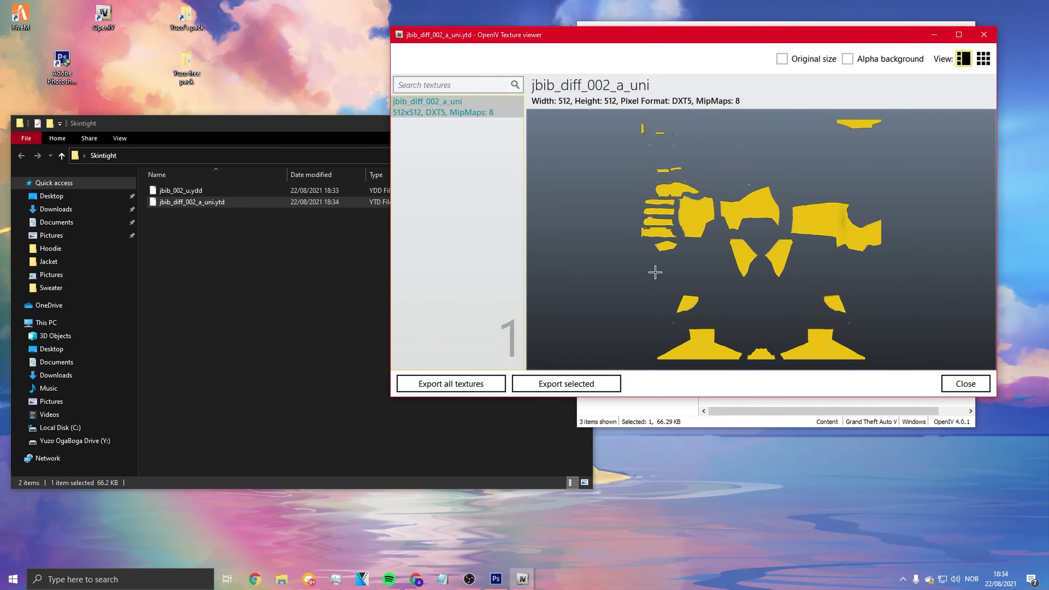
# Step: Open the exported jbib_diff_002_a_uni.png from the Skintight folder in the image viewer
pyautogui.moveTo(777, 34); pyautogui.dragTo(793, 75)
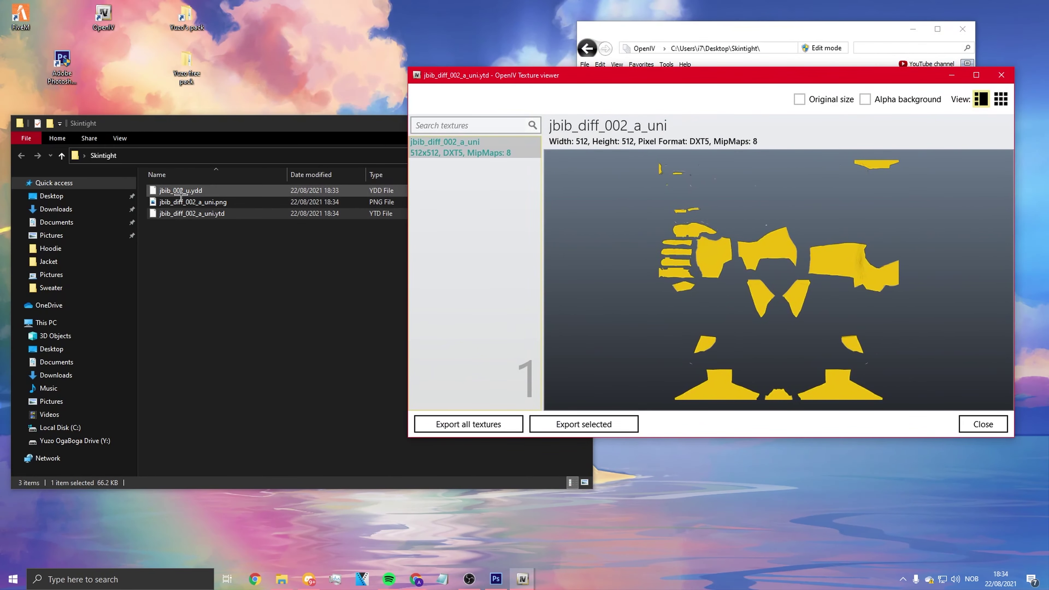
pyautogui.click(195, 202)
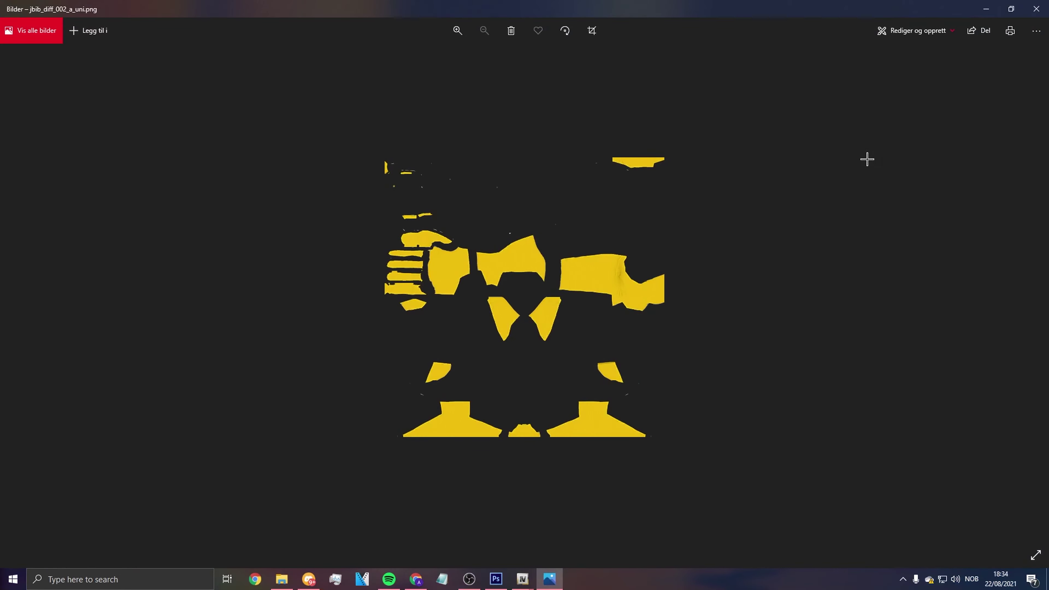
# Step: Close the image viewer and OpenIV texture viewer, and put the remaining windows away to switch to Photoshop
pyautogui.click(1035, 8)
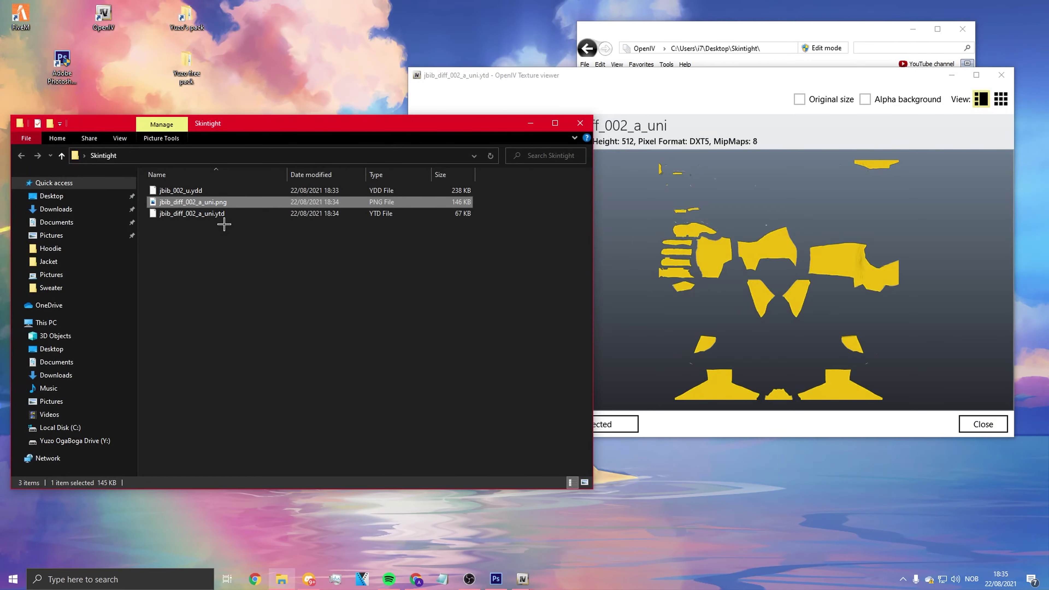
pyautogui.click(983, 424)
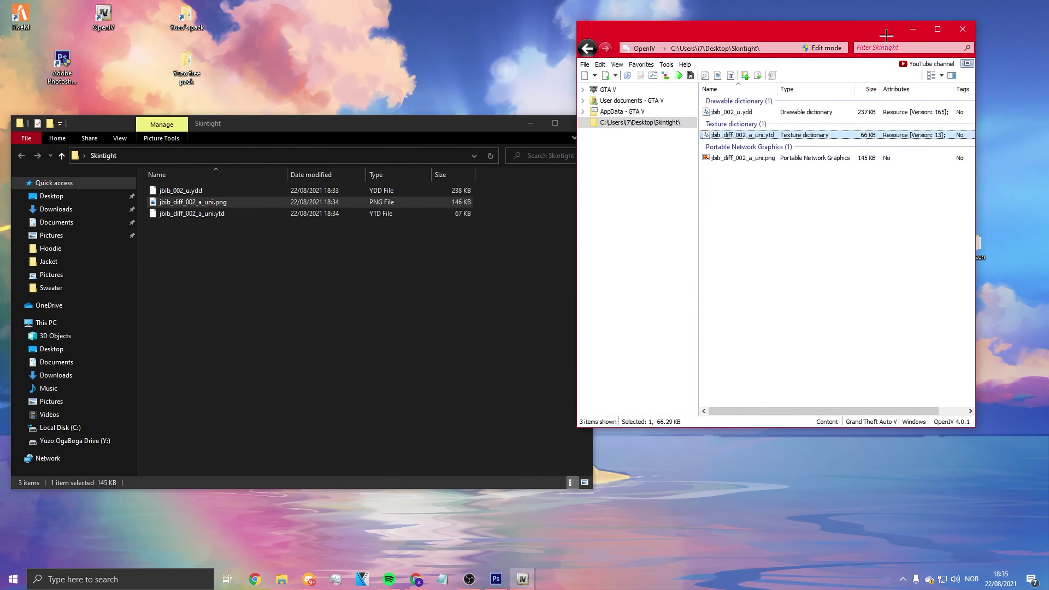
pyautogui.click(913, 29)
pyautogui.moveTo(444, 129); pyautogui.dragTo(916, 14)
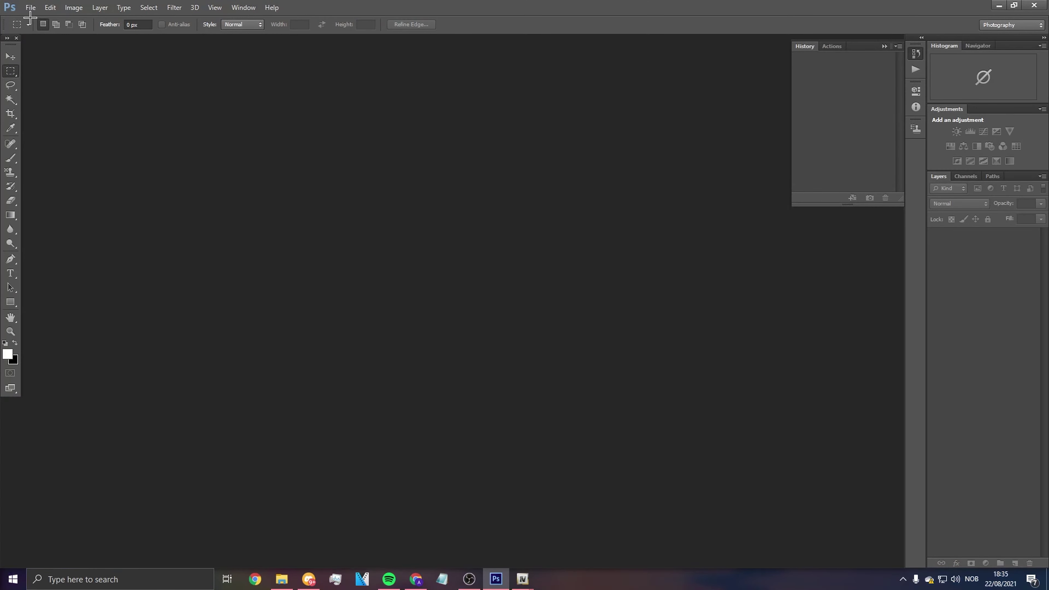
# Step: Open jbib_diff_002_a_uni.png in Photoshop and collapse the History panel
pyautogui.click(31, 7)
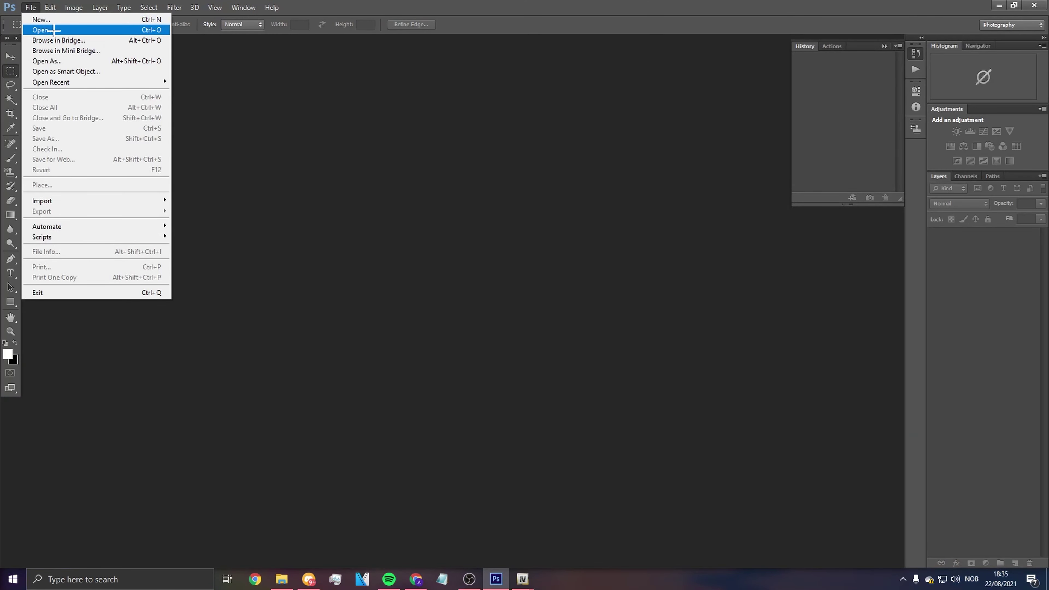
pyautogui.click(52, 29)
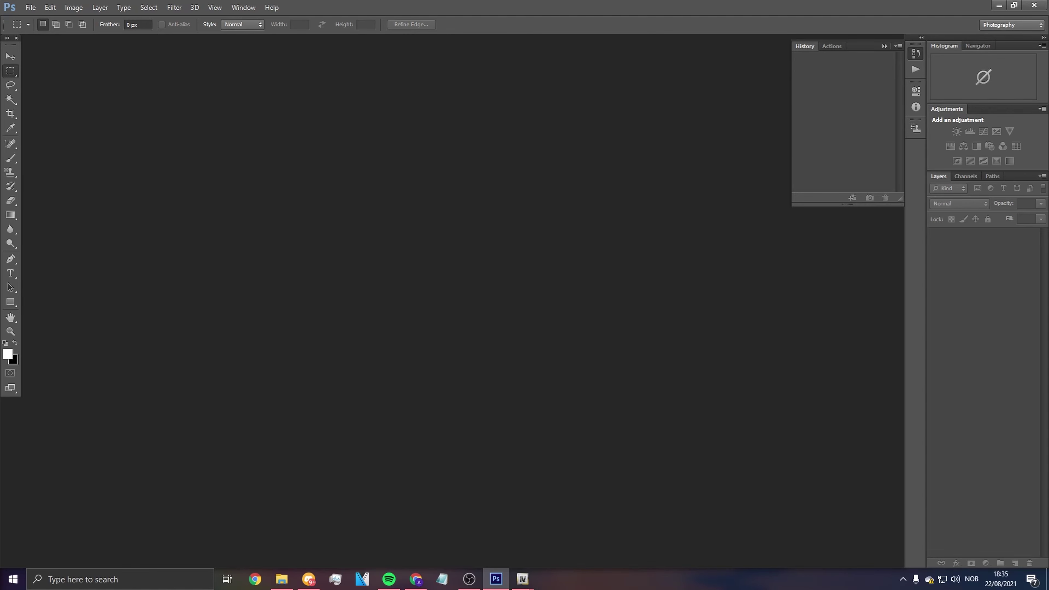
pyautogui.press('Return')
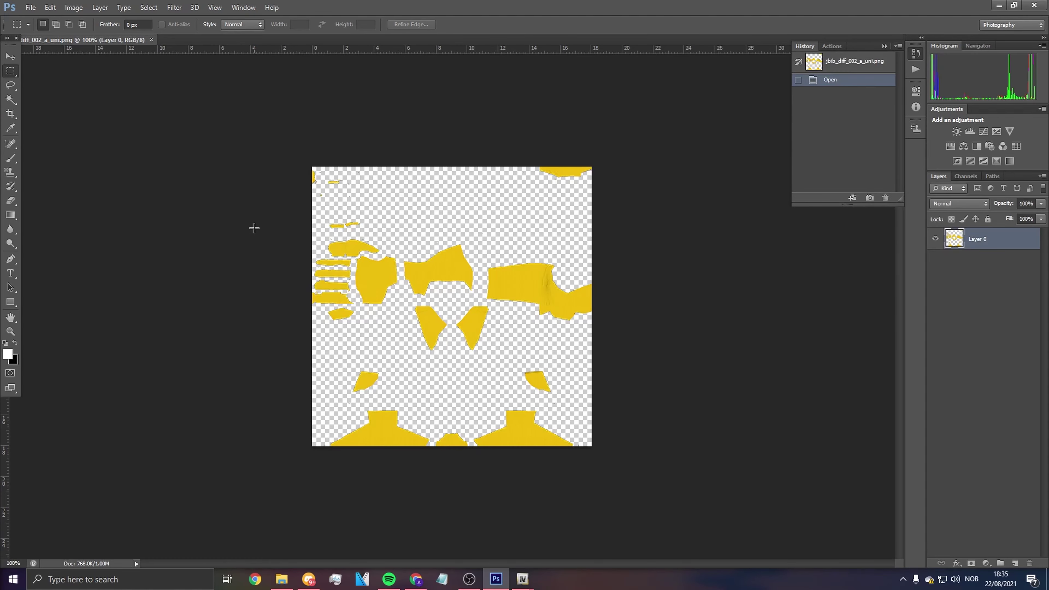
pyautogui.click(882, 46)
# Step: Place the Skin tight template into the texture document and try to delete Layer 0
pyautogui.click(32, 7)
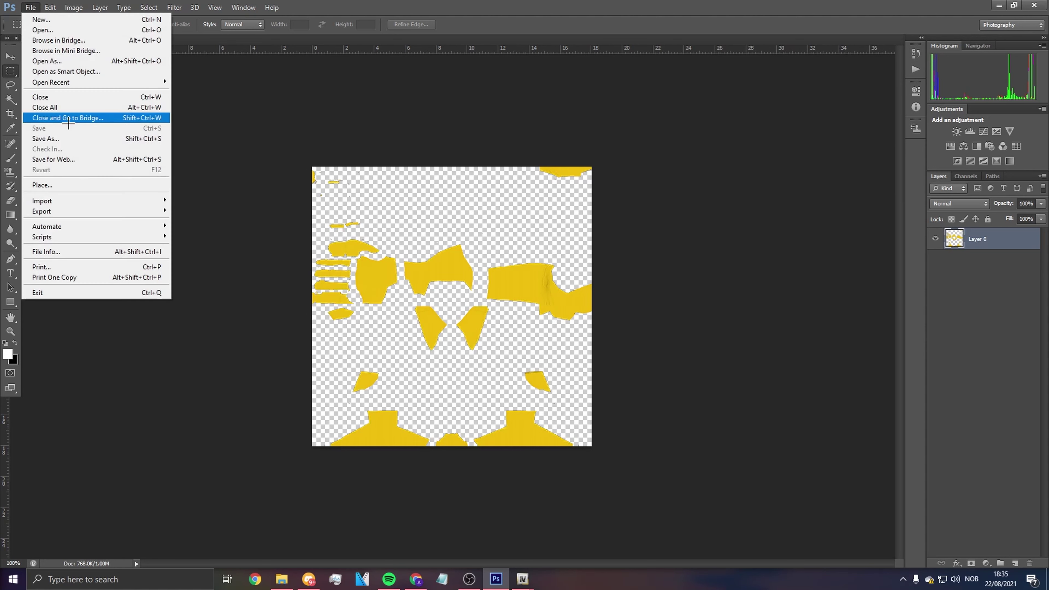
pyautogui.click(103, 183)
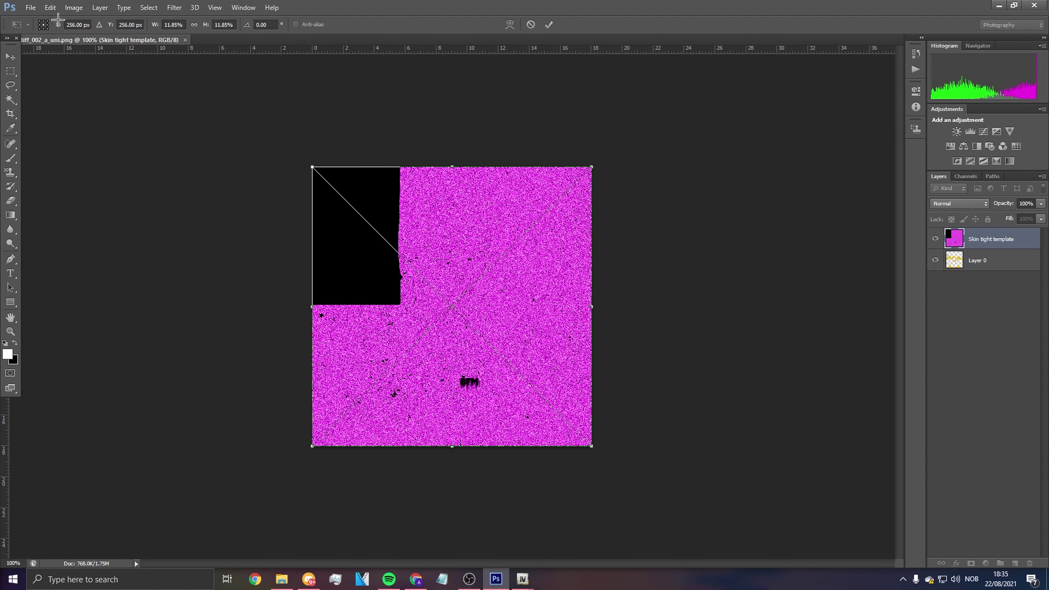
pyautogui.press('Return')
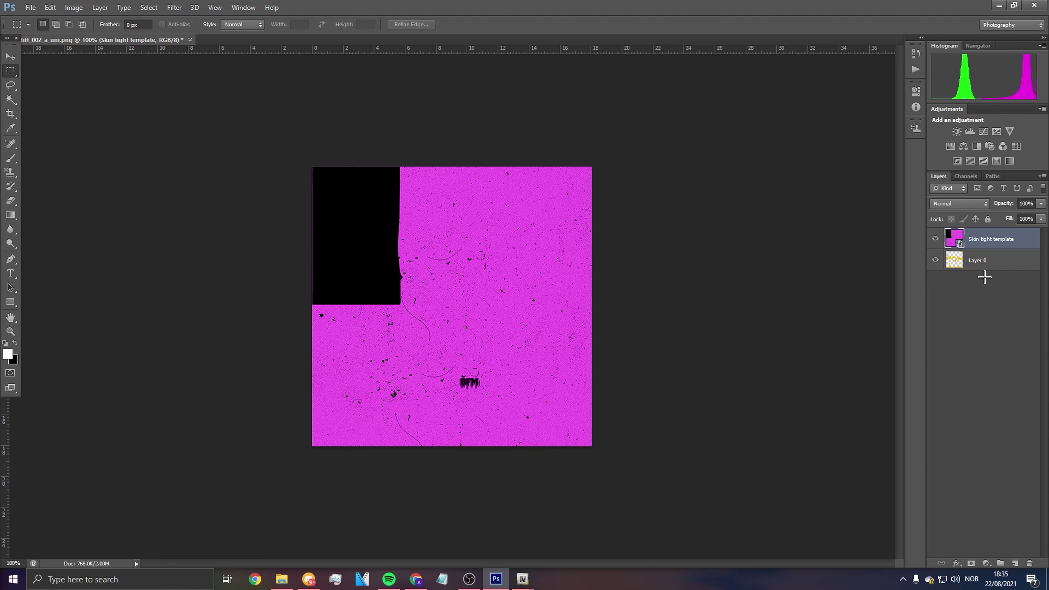
pyautogui.rightClick(989, 260)
pyautogui.click(859, 202)
pyautogui.click(554, 214)
# Step: Open Skin tight template.psd as its own document and close jbib_diff_002_a_uni.png without saving
pyautogui.click(30, 7)
pyautogui.click(48, 30)
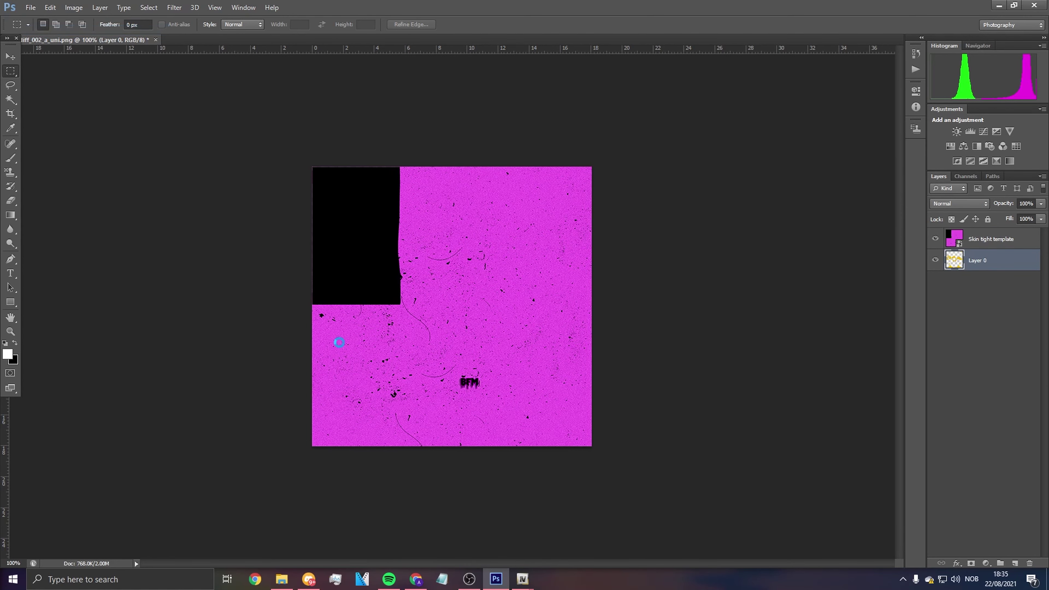
pyautogui.click(155, 40)
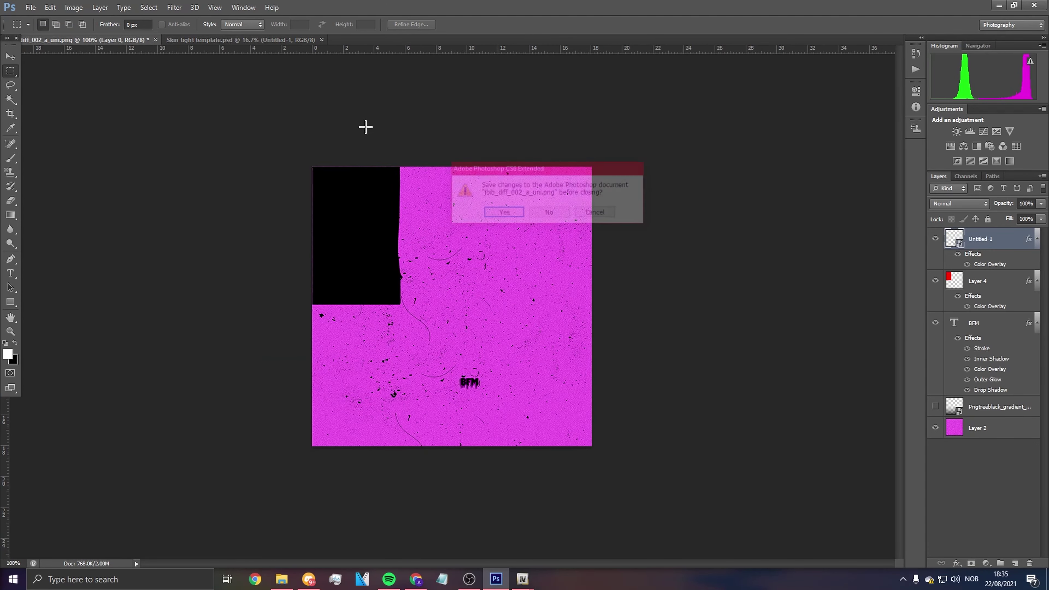
pyautogui.click(554, 214)
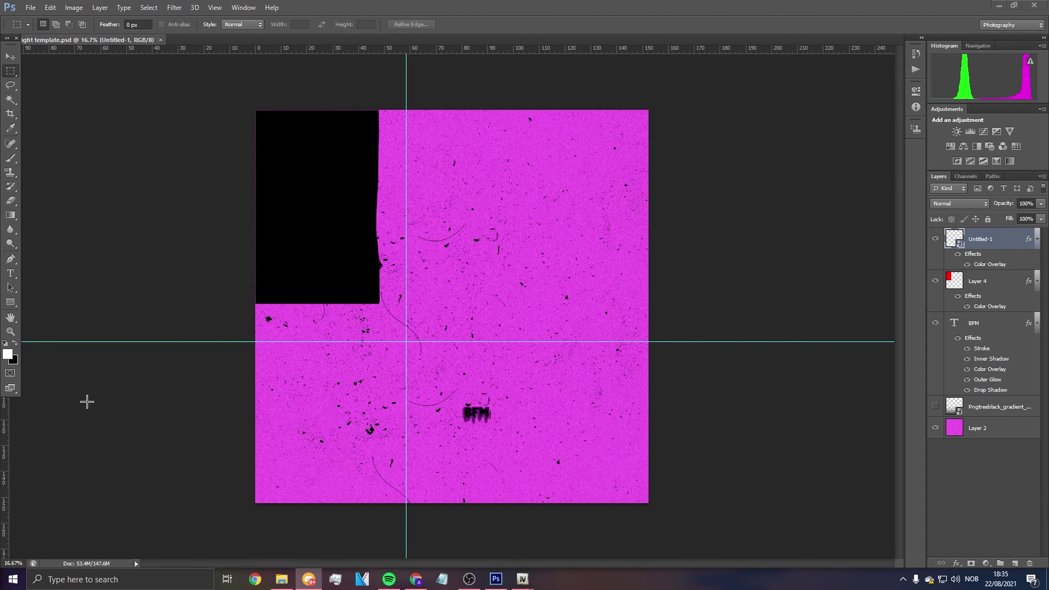
# Step: Bring up Discord and look through the channel list of the Yuzo's Shop server
pyautogui.moveTo(0, 30); pyautogui.dragTo(479, 69)
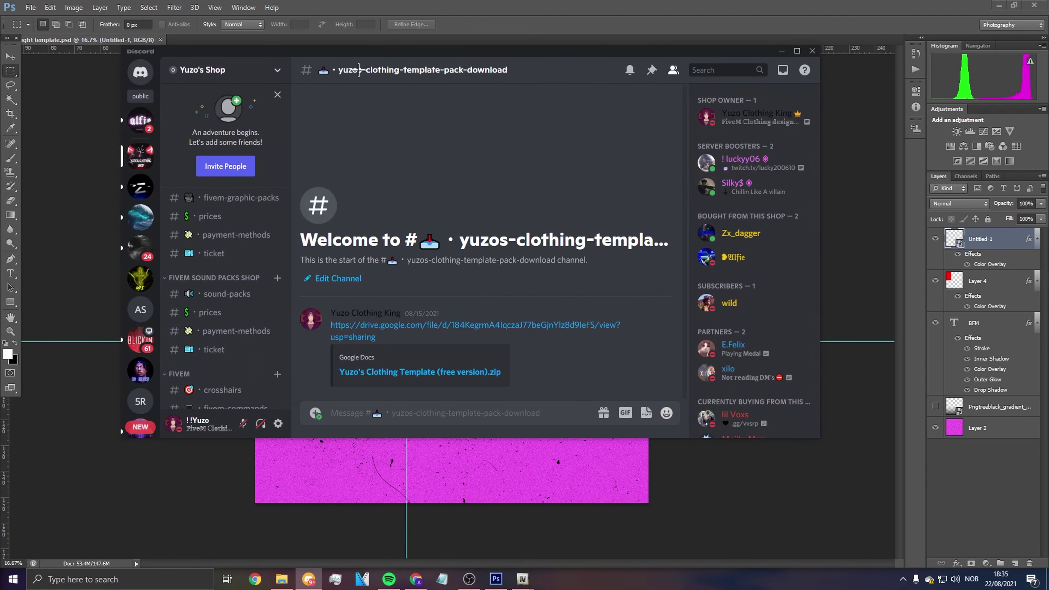
pyautogui.scroll(-5, 234, 286)
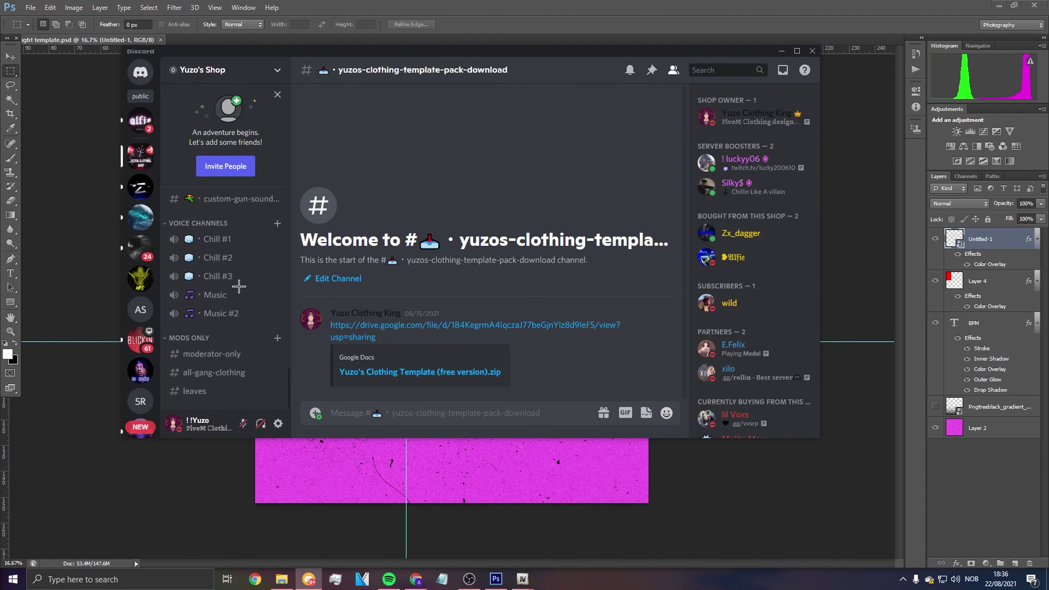
pyautogui.scroll(5, 234, 286)
pyautogui.scroll(5, 237, 329)
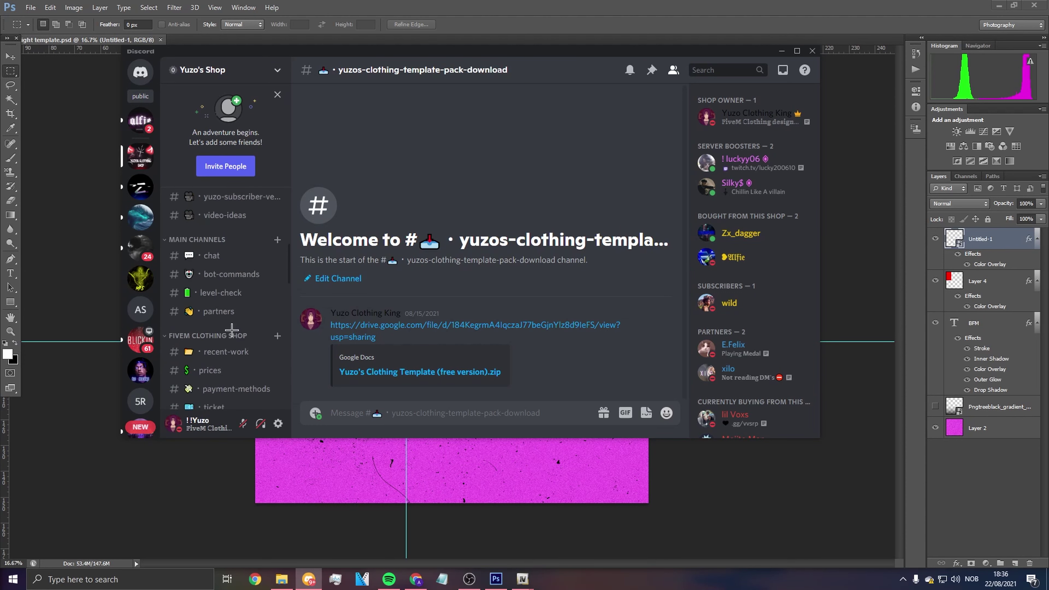
pyautogui.scroll(-5, 236, 329)
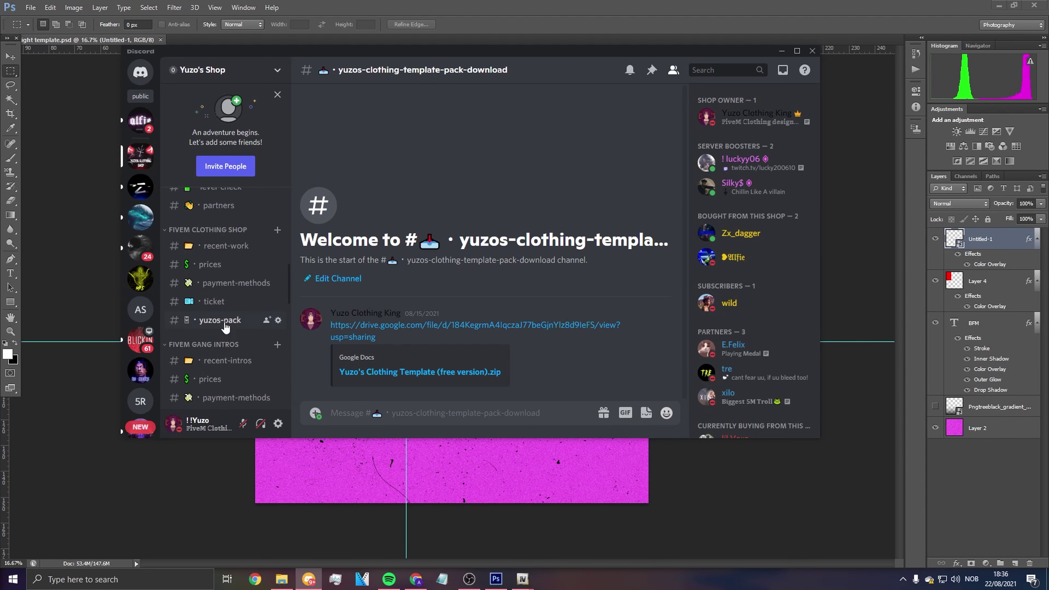
pyautogui.scroll(-5, 232, 293)
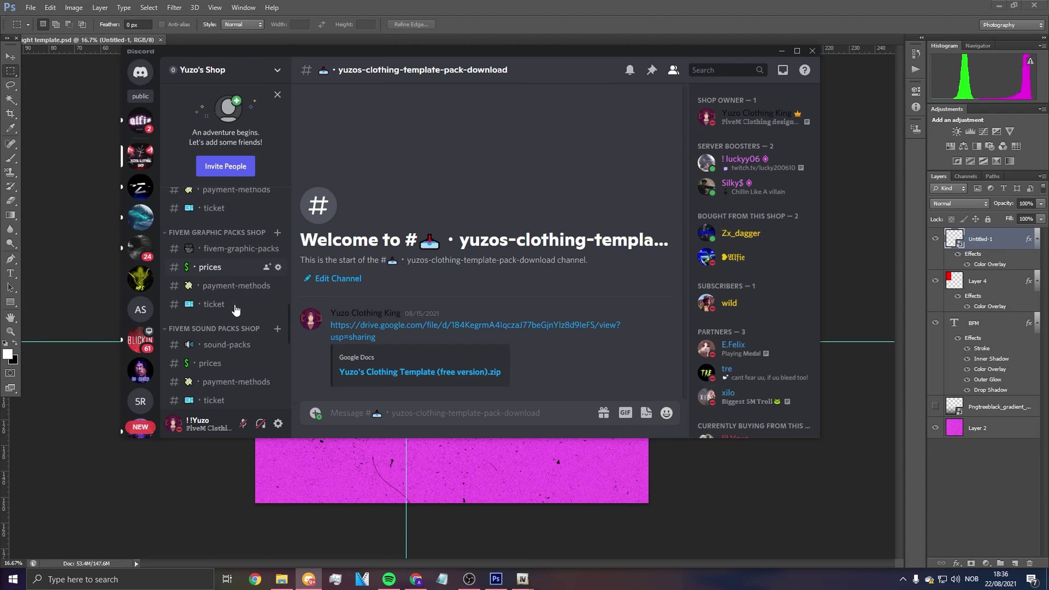
pyautogui.scroll(5, 237, 331)
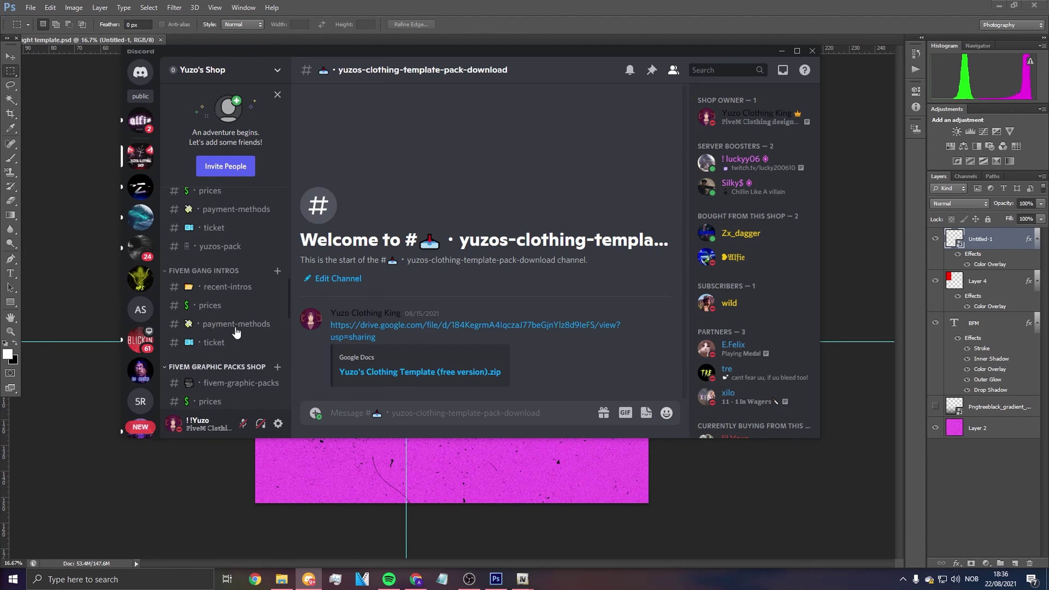
pyautogui.scroll(-4, 227, 330)
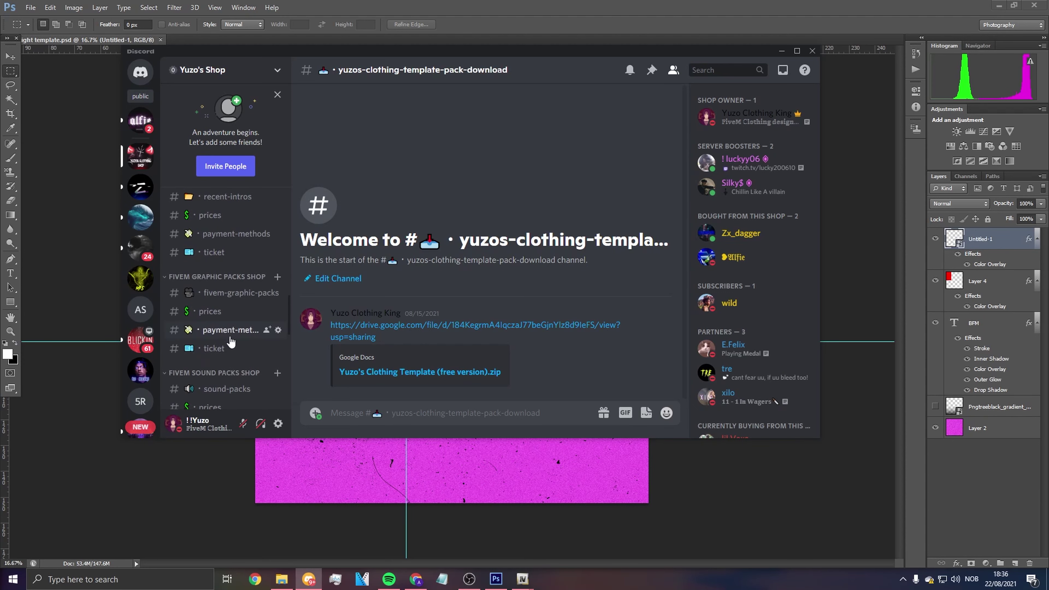
pyautogui.scroll(-6, 231, 340)
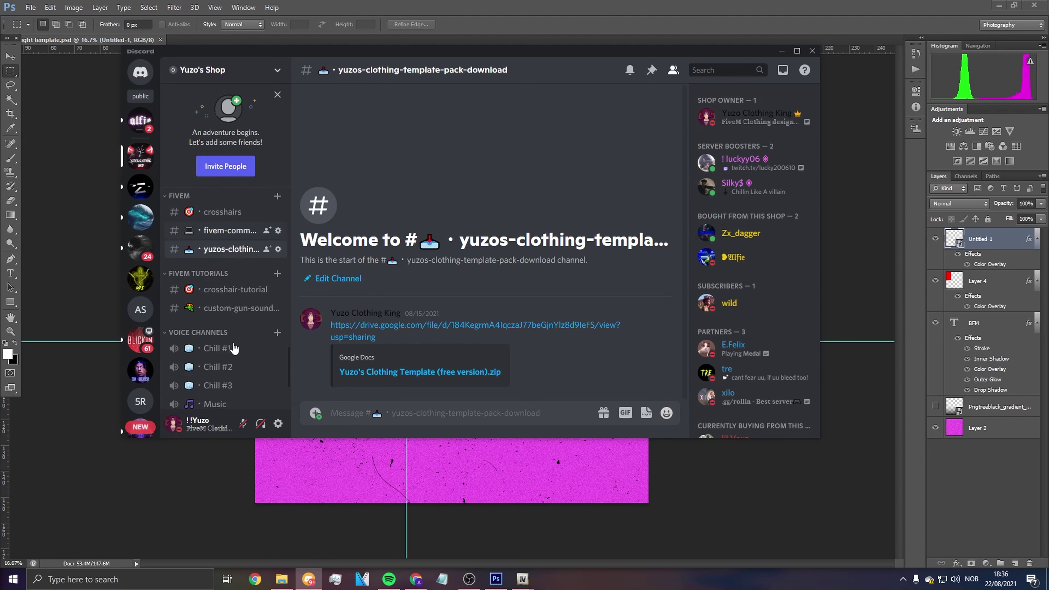
pyautogui.scroll(8, 233, 342)
pyautogui.scroll(5, 231, 339)
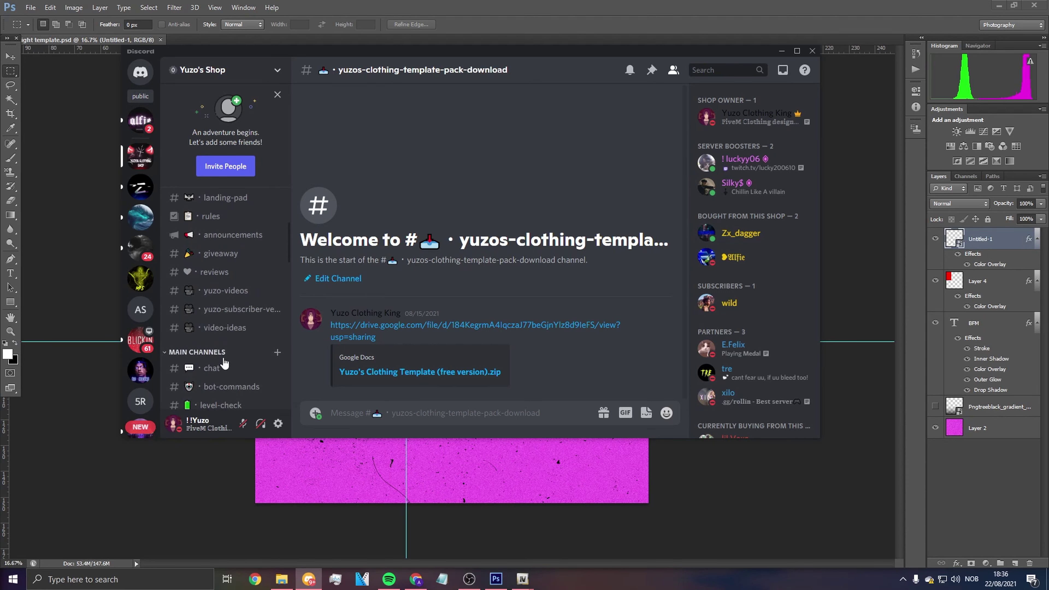
# Step: View the recent-work channel and read the pack's contents and price in the yuzos-pack channel
pyautogui.click(215, 305)
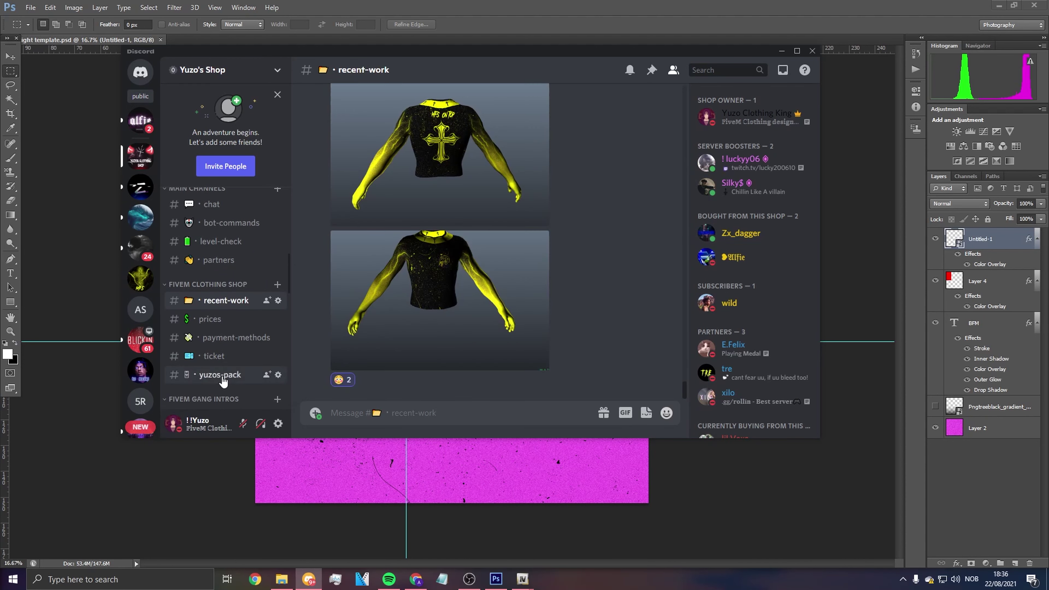
pyautogui.click(219, 374)
pyautogui.moveTo(388, 343); pyautogui.dragTo(330, 328)
pyautogui.moveTo(454, 290); pyautogui.dragTo(372, 240)
pyautogui.click(461, 328)
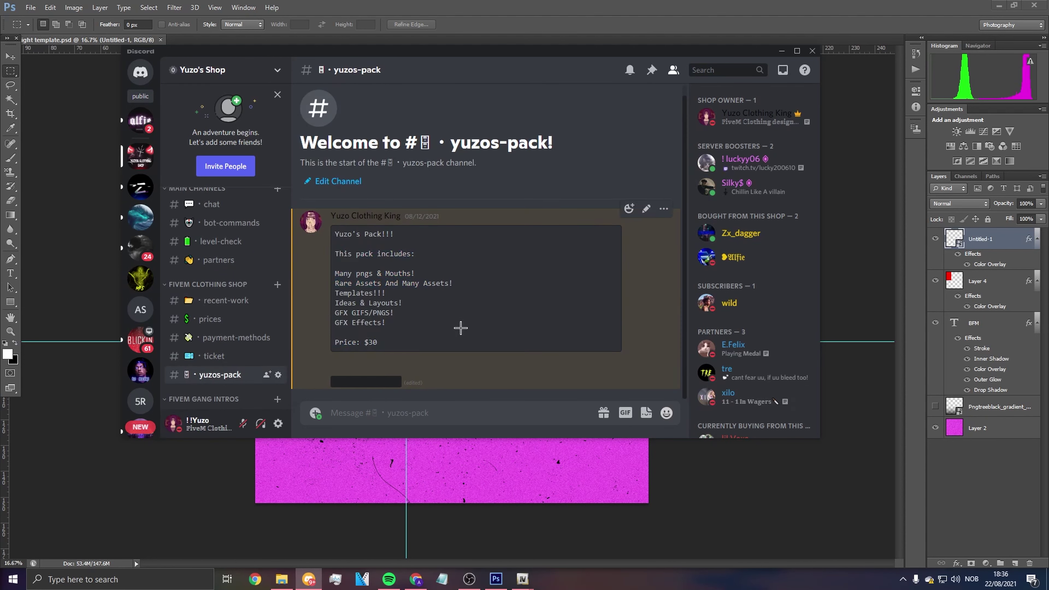
# Step: Open the shop's ticket channel and return to the template document in Photoshop
pyautogui.click(214, 356)
pyautogui.click(756, 129)
pyautogui.click(451, 293)
pyautogui.moveTo(322, 53); pyautogui.dragTo(0, 111)
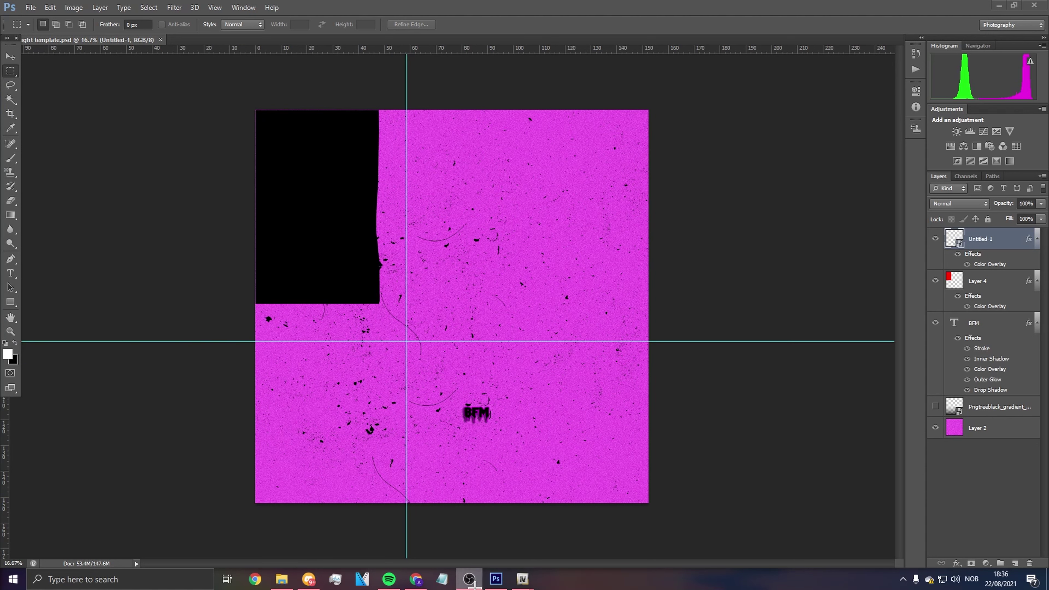
# Step: Inspect the Color Overlay settings in Layer 4's blending options and close them without changes
pyautogui.click(978, 286)
pyautogui.rightClick(973, 281)
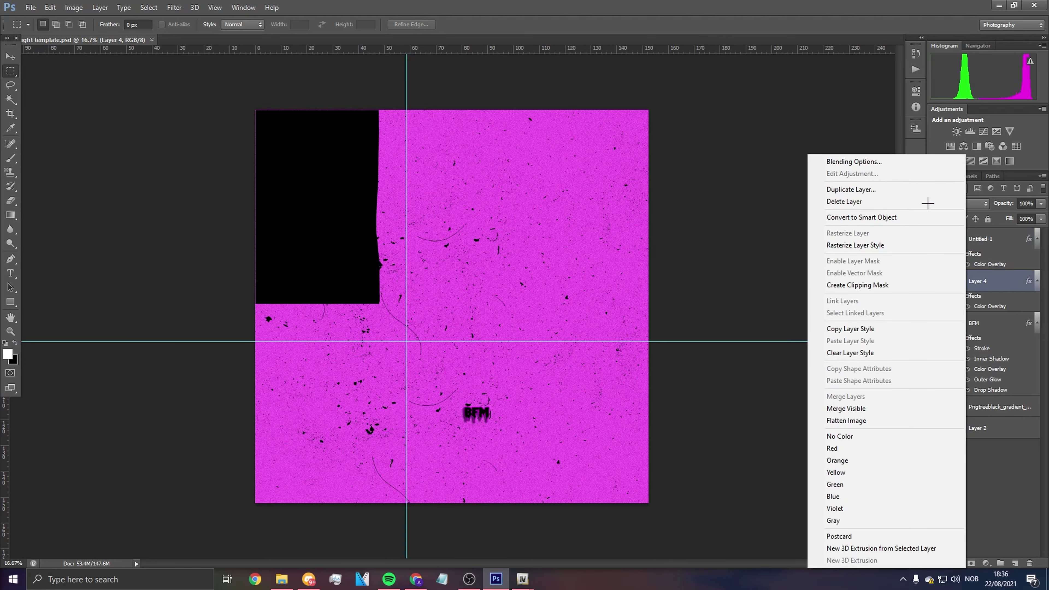
pyautogui.click(866, 161)
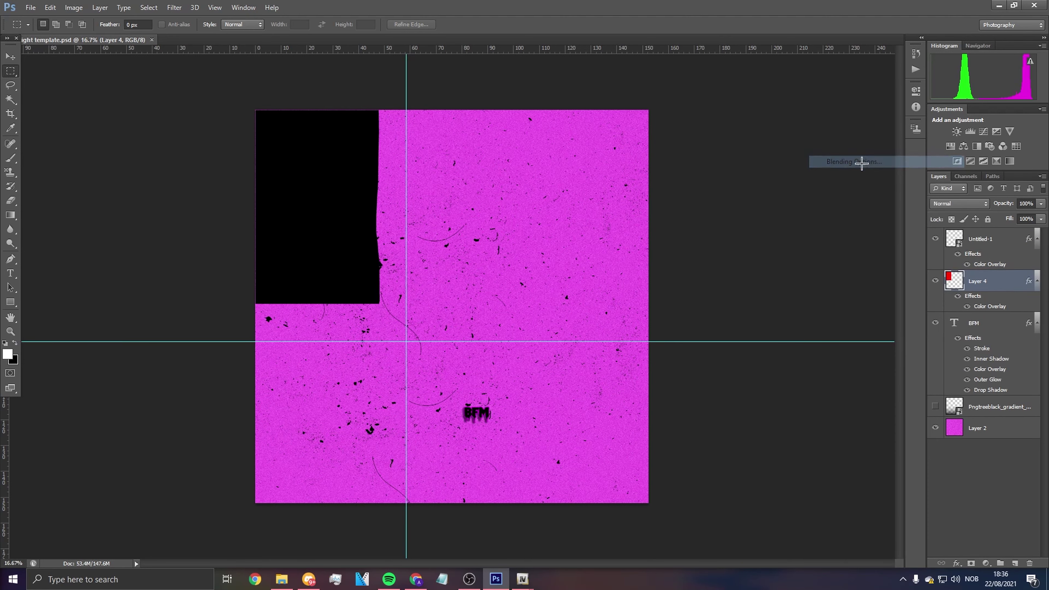
pyautogui.click(727, 239)
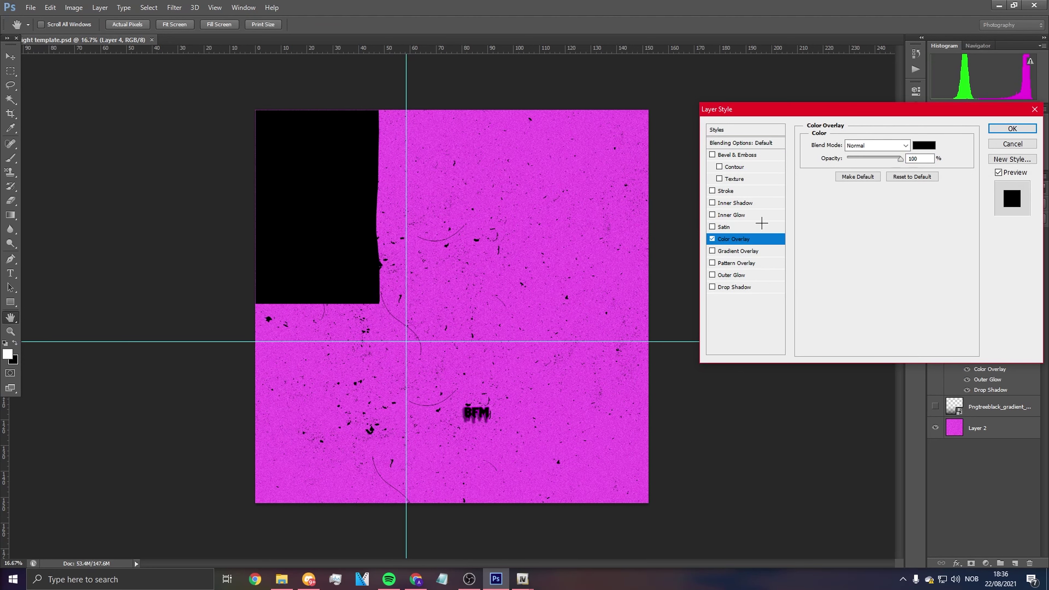
pyautogui.click(1037, 110)
# Step: Toggle the BFM text layer's visibility to check it and activate the Horizontal Type tool
pyautogui.click(991, 323)
pyautogui.click(935, 323)
pyautogui.click(11, 273)
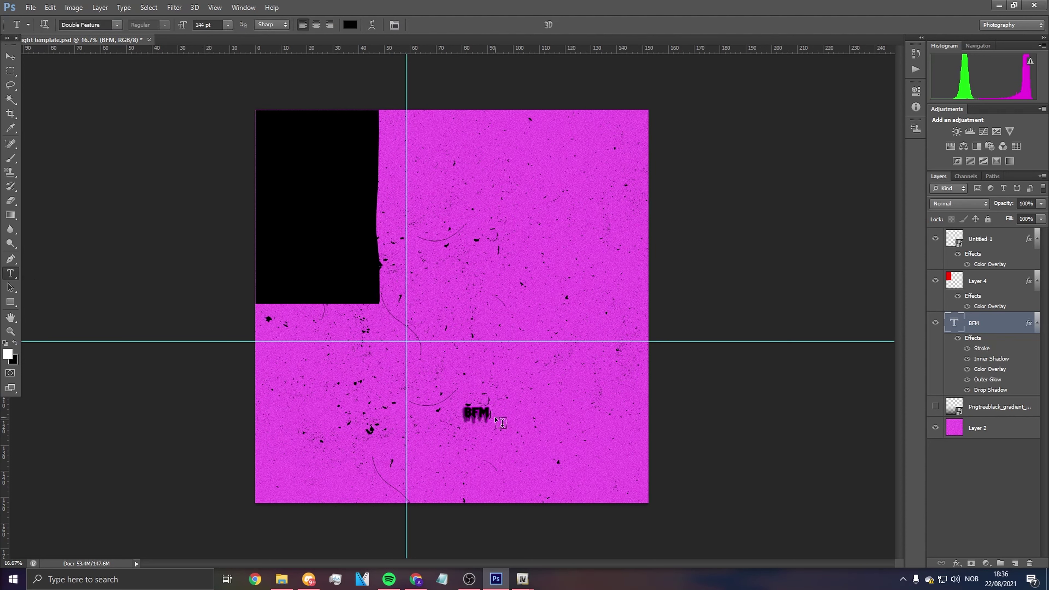
# Step: Delete the hidden Pngtreeblack_gradient layer above Layer 2
pyautogui.rightClick(1000, 407)
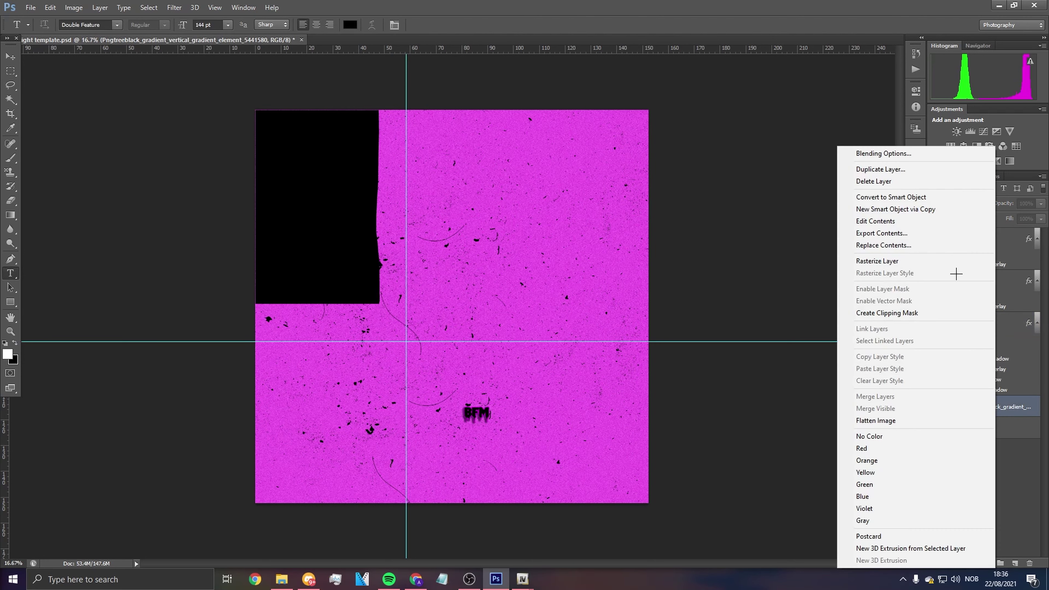
pyautogui.click(892, 182)
pyautogui.click(540, 218)
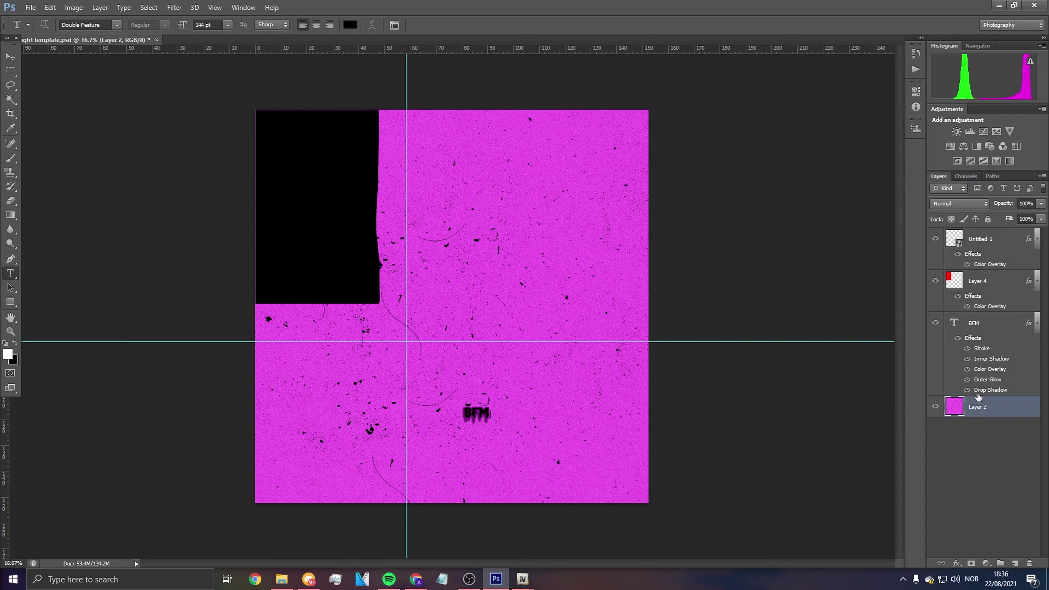
# Step: Set the foreground color to red ff0101 and paint over all of Layer 2 with the Brush tool
pyautogui.click(8, 353)
pyautogui.moveTo(781, 205); pyautogui.dragTo(779, 110)
pyautogui.click(779, 273)
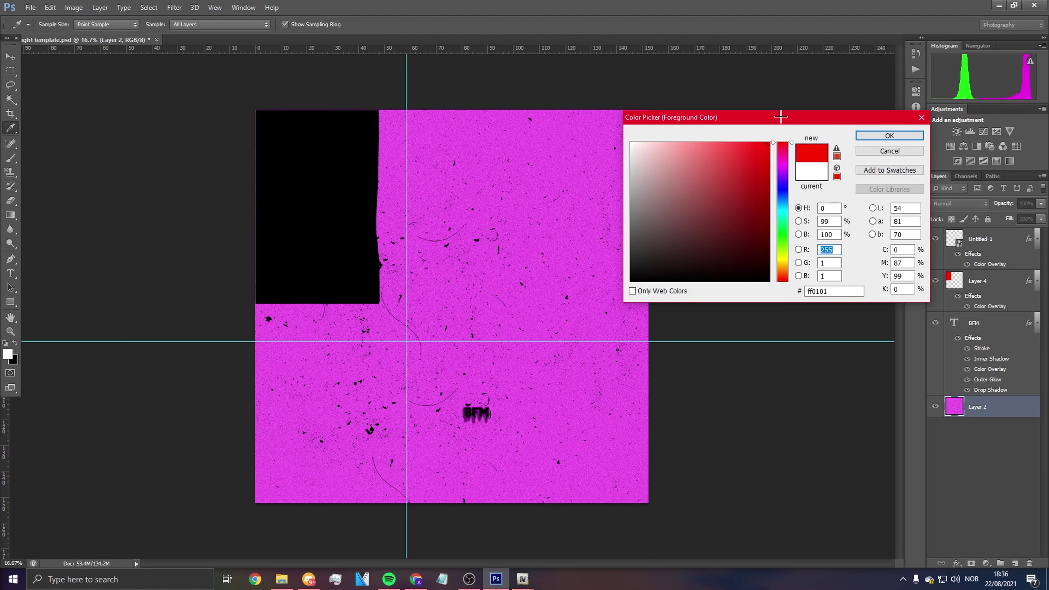
pyautogui.click(889, 136)
pyautogui.click(12, 157)
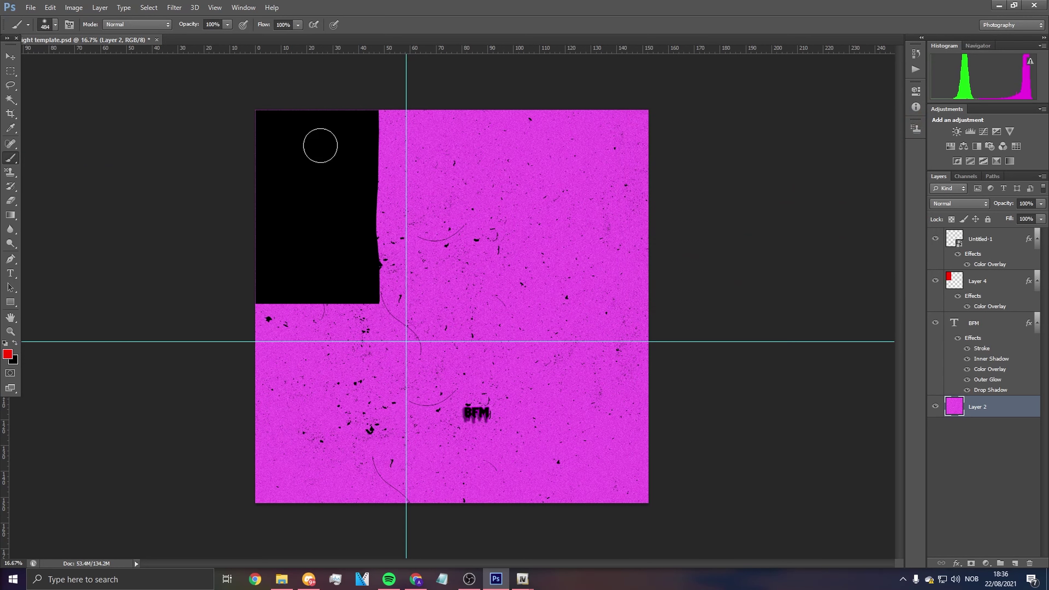
pyautogui.moveTo(275, 122)
pyautogui.mouseDown()
pyautogui.moveTo(598, 109)
pyautogui.moveTo(185, 112)
pyautogui.moveTo(191, 127)
pyautogui.moveTo(700, 147)
pyautogui.moveTo(638, 164)
pyautogui.moveTo(298, 194)
pyautogui.moveTo(64, 230)
pyautogui.moveTo(194, 257)
pyautogui.moveTo(506, 292)
pyautogui.moveTo(667, 284)
pyautogui.moveTo(647, 316)
pyautogui.moveTo(603, 331)
pyautogui.moveTo(58, 395)
pyautogui.moveTo(598, 411)
pyautogui.moveTo(720, 444)
pyautogui.moveTo(425, 444)
pyautogui.moveTo(268, 498)
pyautogui.moveTo(237, 488)
pyautogui.moveTo(422, 499)
pyautogui.mouseUp()
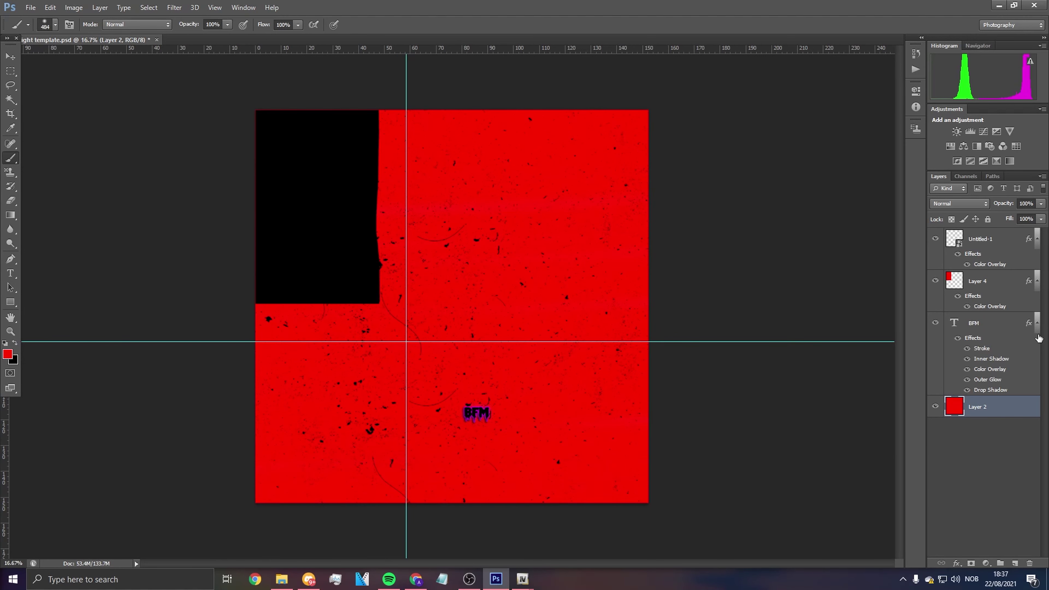
# Step: Replace the BFM text on the red texture with Yuzo using the Horizontal Type tool
pyautogui.click(978, 329)
pyautogui.click(11, 273)
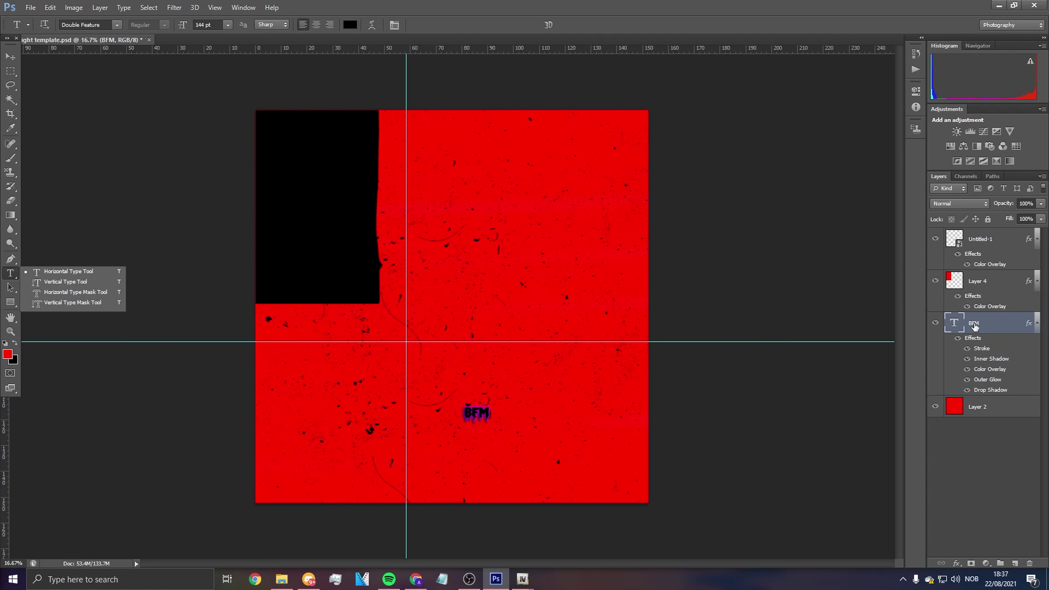
pyautogui.click(952, 317)
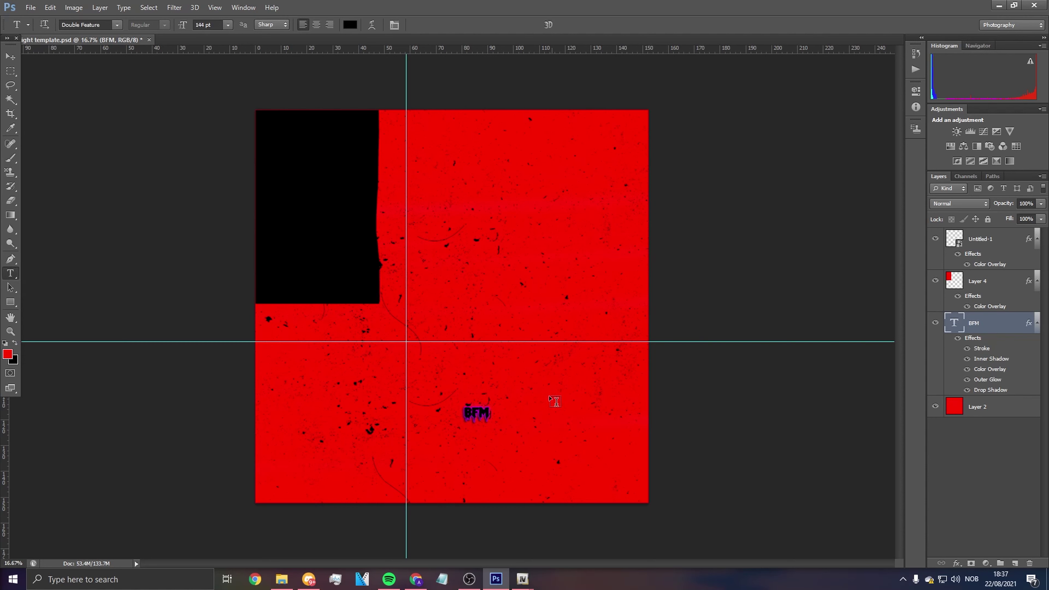
pyautogui.click(488, 412)
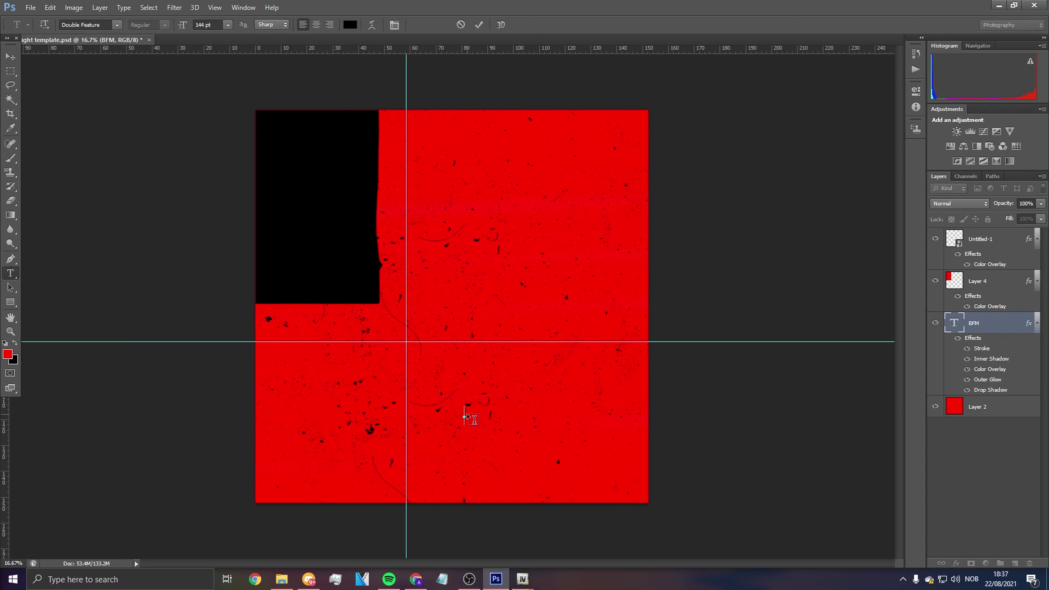
pyautogui.hotkey('ctrl', 'a')
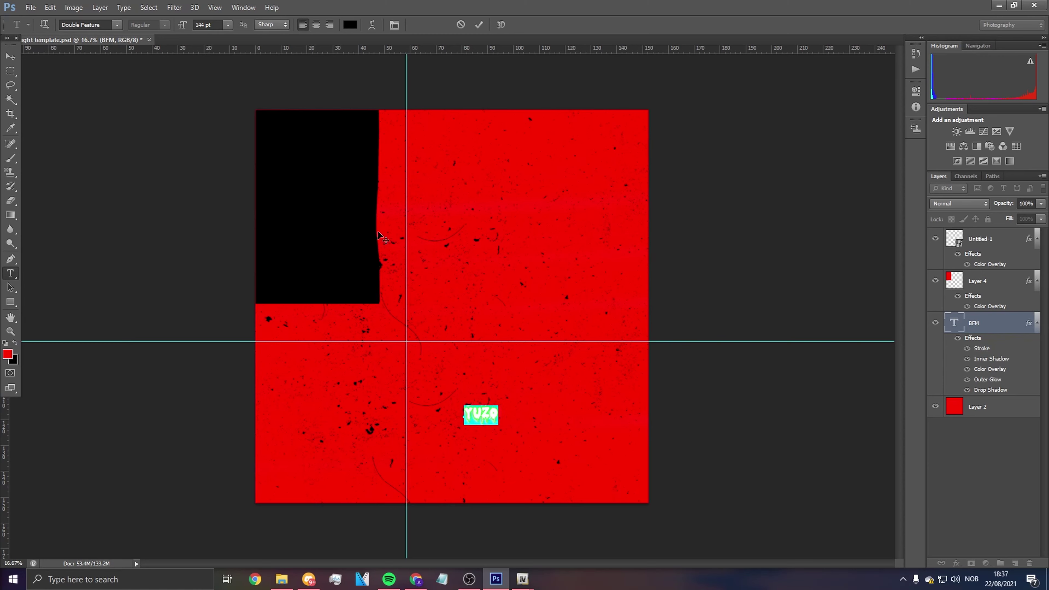
# Step: Set the Yuzo text's font to Act of Rejection and its size to 160 pt
pyautogui.click(117, 25)
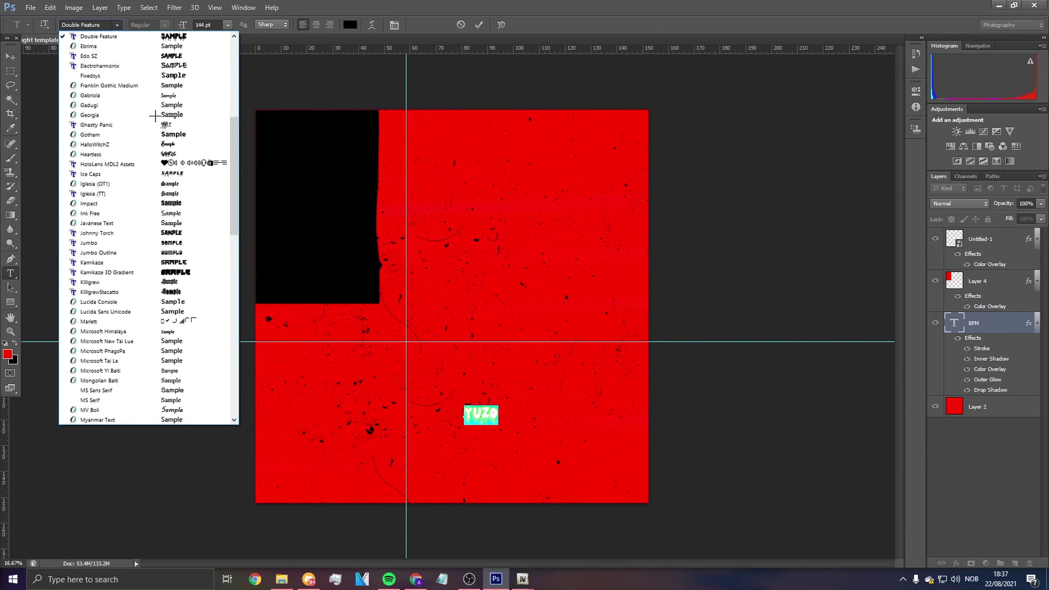
pyautogui.scroll(6, 177, 143)
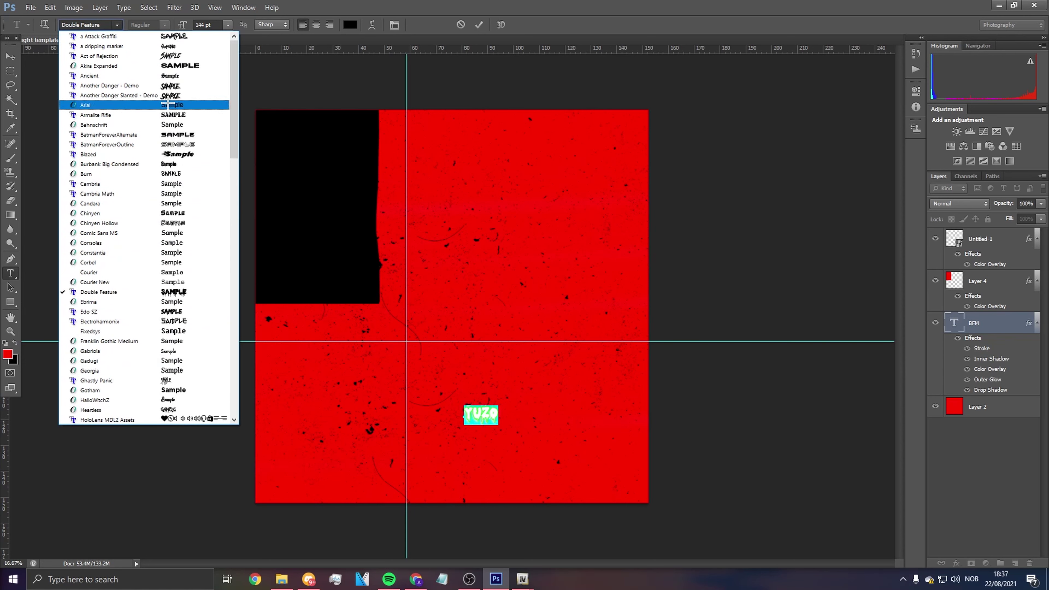
pyautogui.click(185, 55)
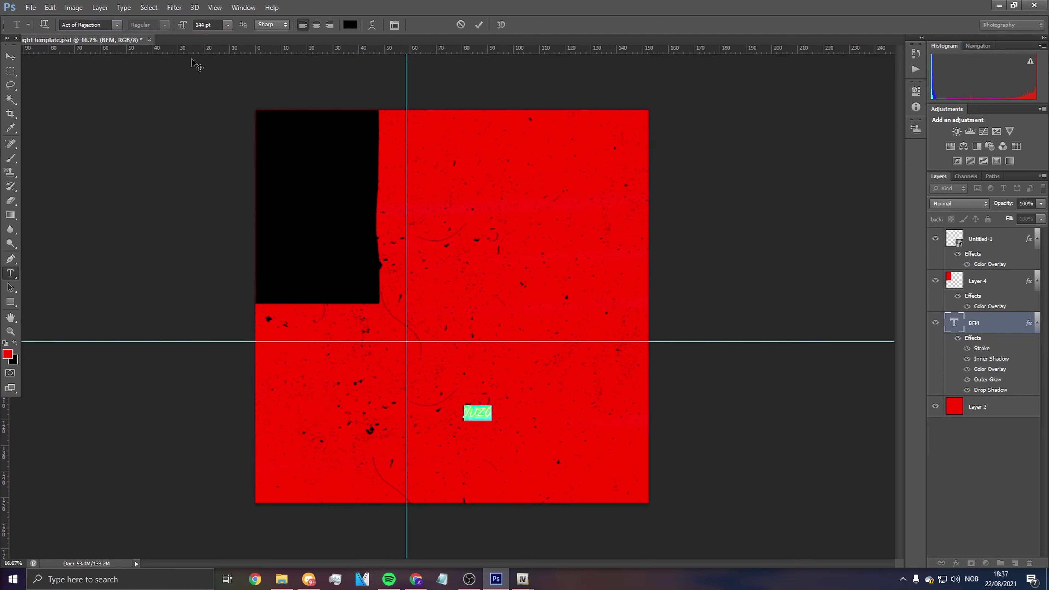
pyautogui.click(179, 30)
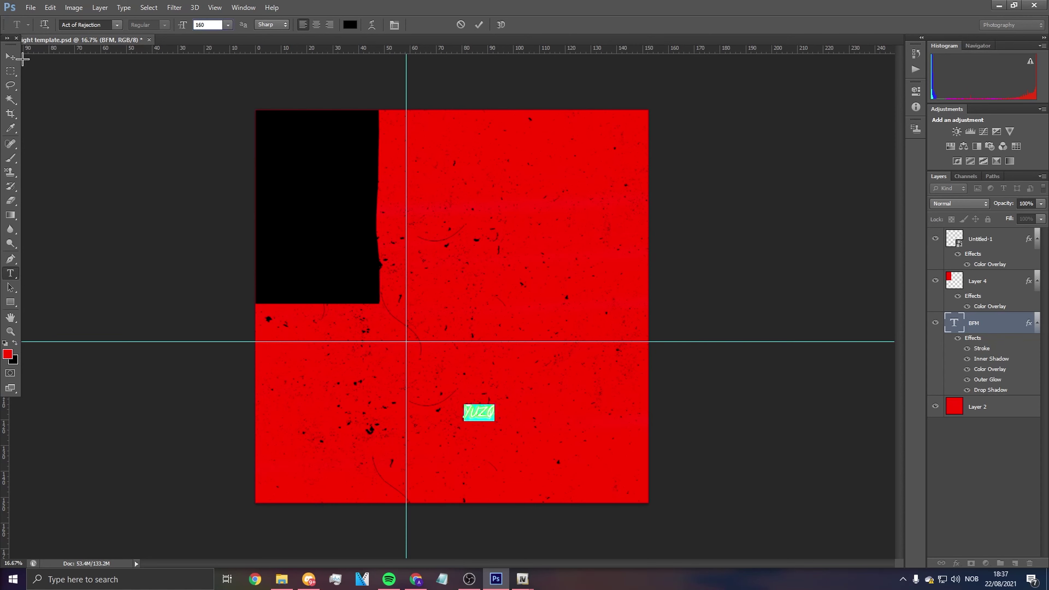
pyautogui.click(10, 57)
# Step: Open the Yuzo layer's blending options and set the Outer Glow color to black 000000
pyautogui.rightClick(978, 325)
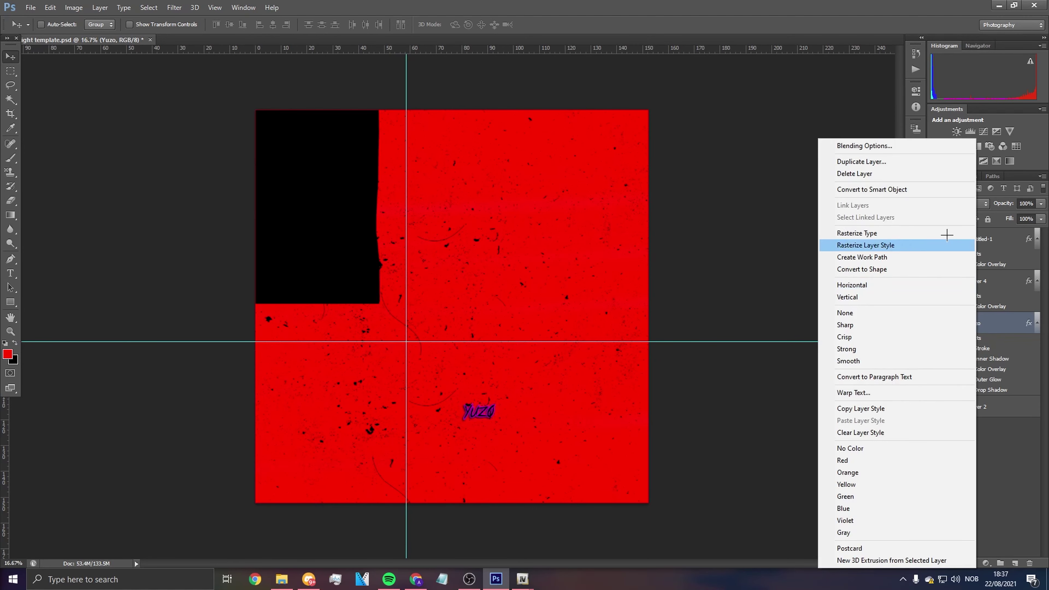
pyautogui.click(869, 147)
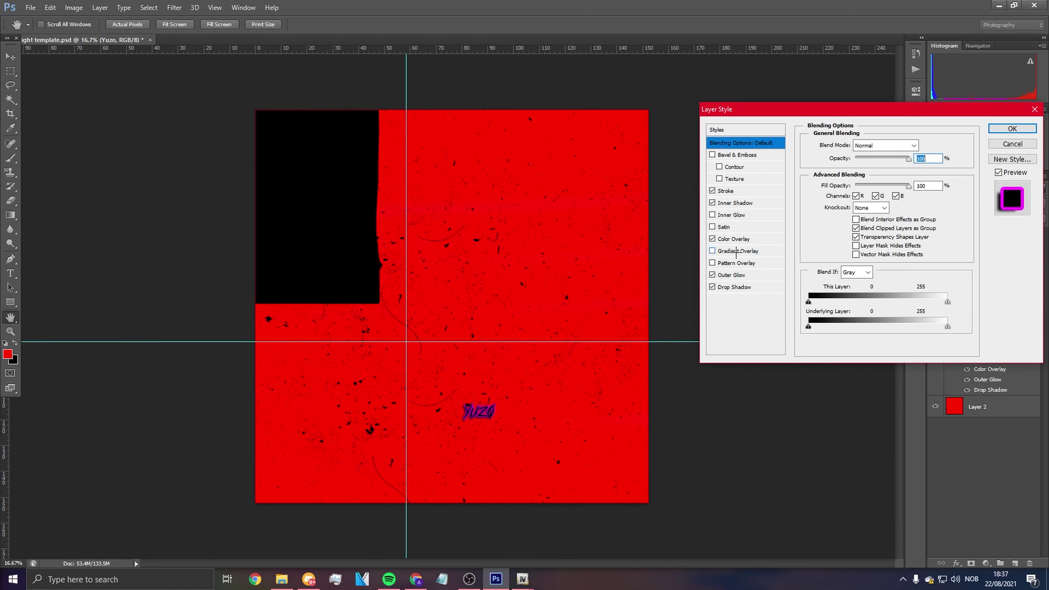
pyautogui.click(735, 238)
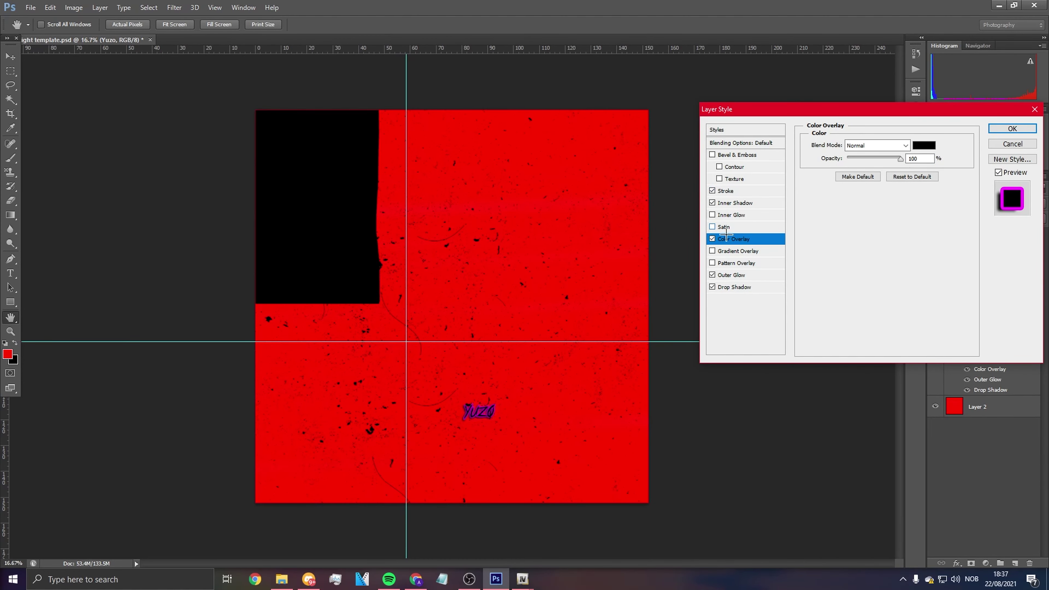
pyautogui.click(731, 275)
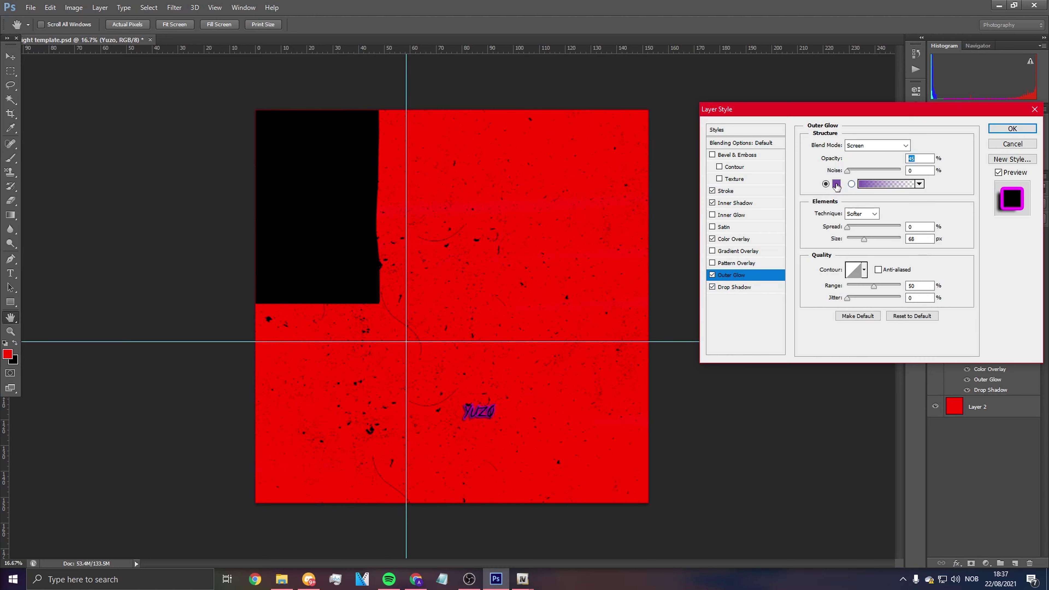
pyautogui.click(820, 183)
pyautogui.moveTo(780, 159); pyautogui.dragTo(782, 137)
pyautogui.moveTo(750, 194); pyautogui.dragTo(796, 115)
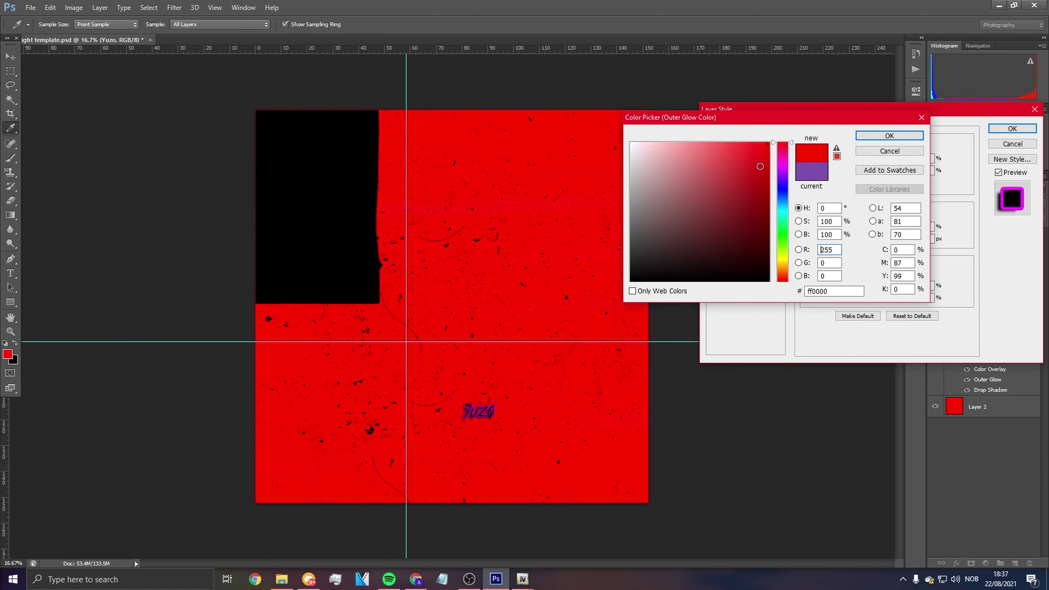
pyautogui.click(558, 343)
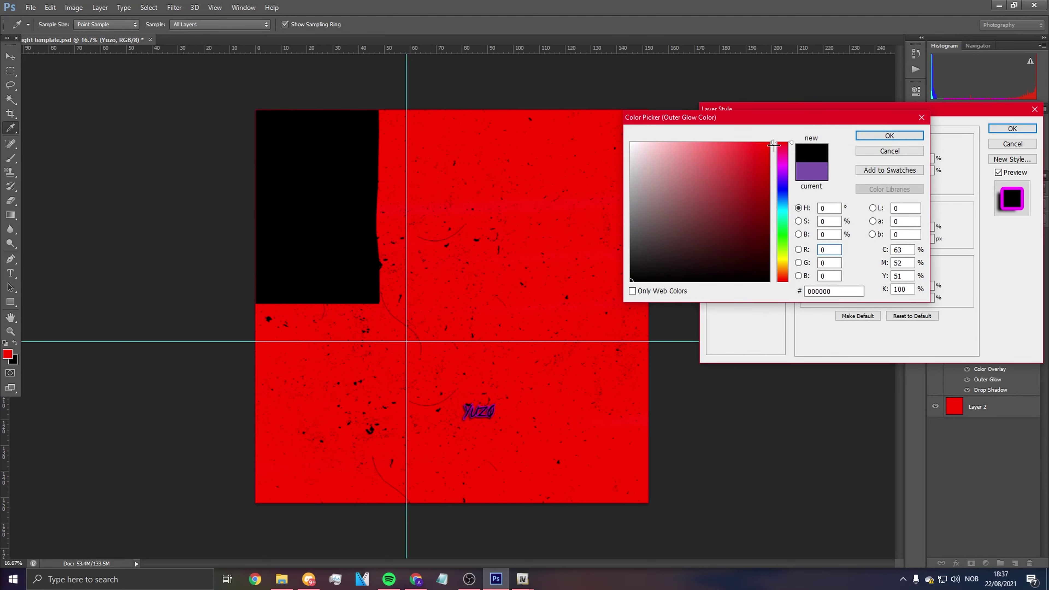
pyautogui.click(889, 135)
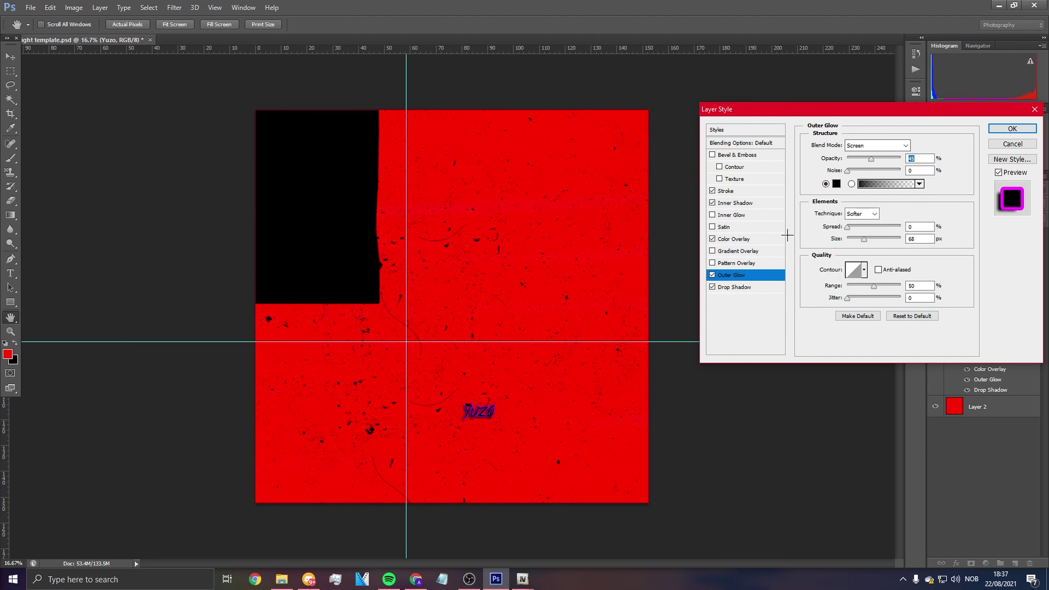
# Step: Set the Yuzo layer's Stroke color to red ff0000 and apply the layer style
pyautogui.click(739, 239)
pyautogui.click(741, 202)
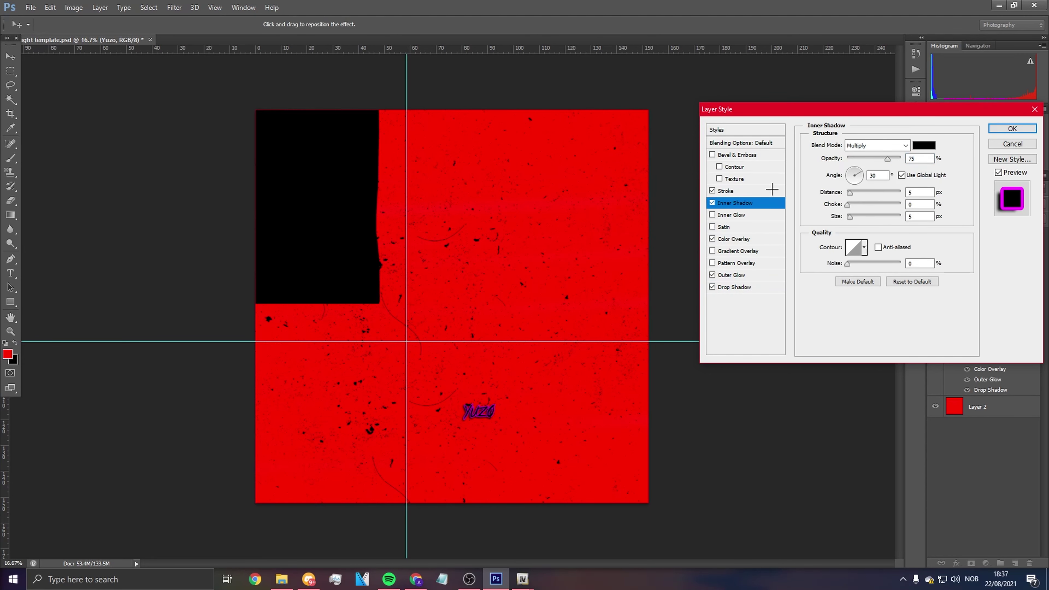
pyautogui.click(739, 191)
pyautogui.click(833, 220)
pyautogui.click(631, 143)
pyautogui.moveTo(700, 194)
pyautogui.mouseDown()
pyautogui.moveTo(738, 228)
pyautogui.moveTo(828, 88)
pyautogui.mouseUp()
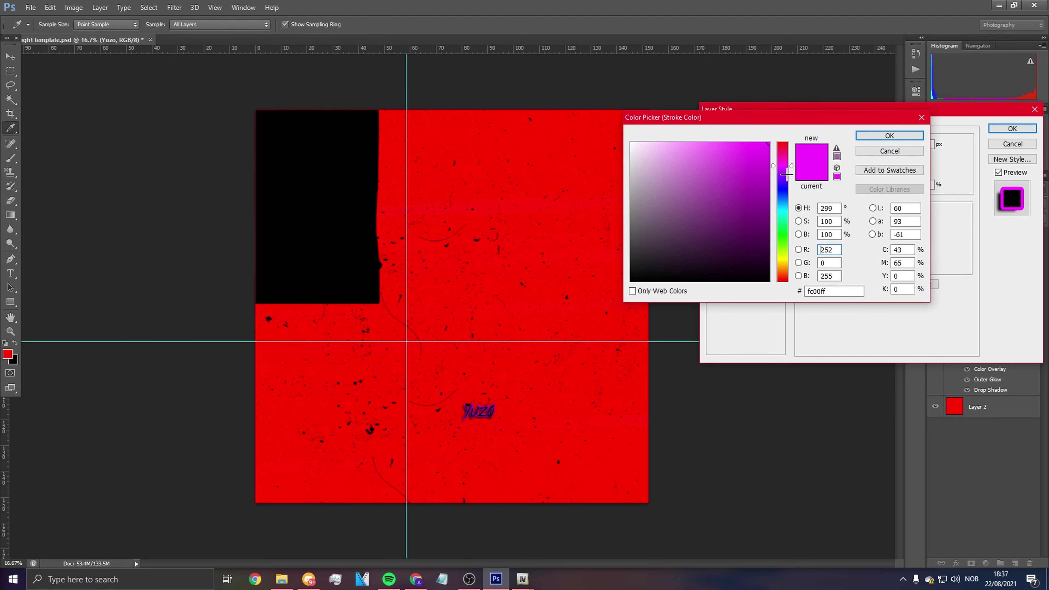
pyautogui.moveTo(787, 176); pyautogui.dragTo(783, 142)
pyautogui.click(888, 140)
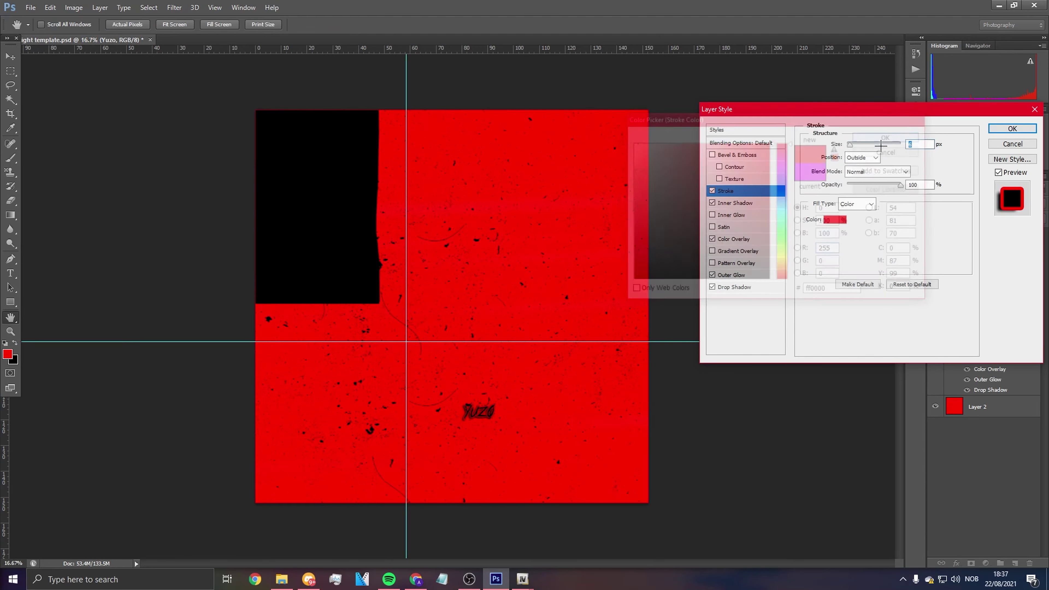
pyautogui.click(735, 287)
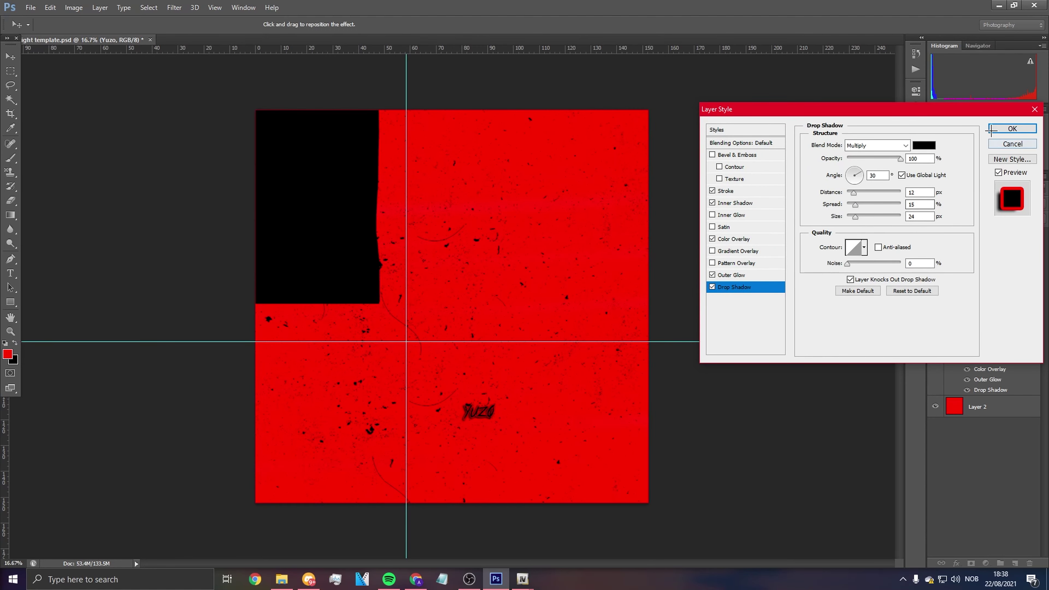
pyautogui.click(1010, 128)
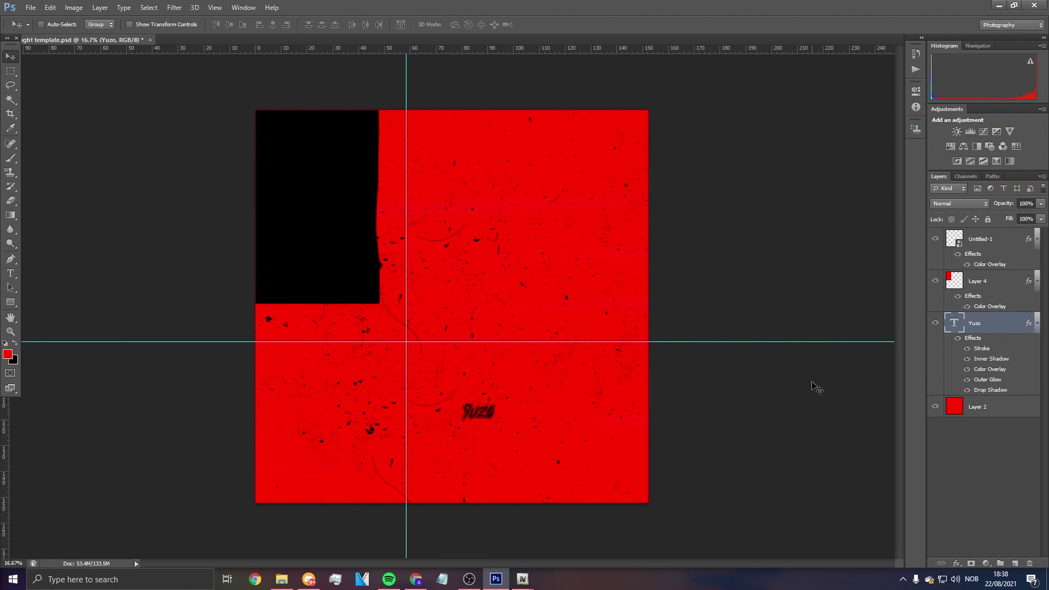
pyautogui.rightClick(1005, 320)
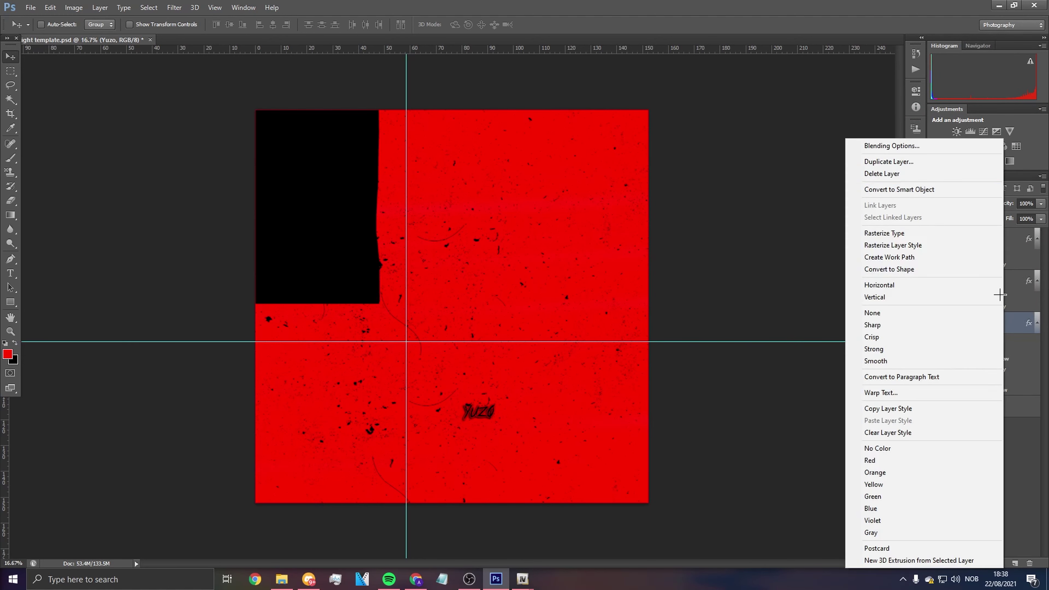
pyautogui.click(1020, 432)
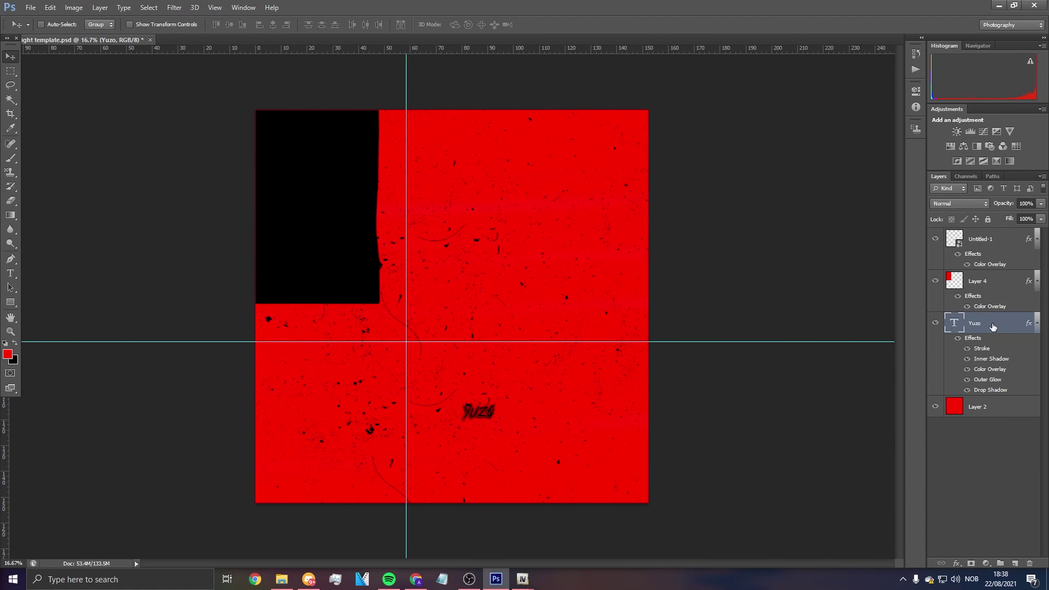
pyautogui.click(987, 281)
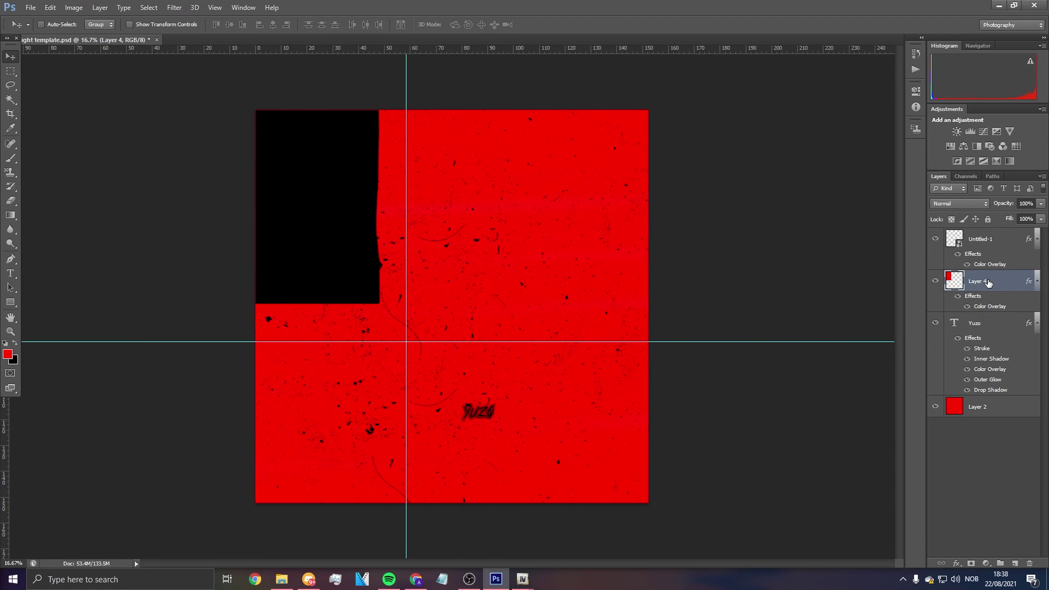
pyautogui.rightClick(990, 282)
pyautogui.press('Escape')
pyautogui.click(977, 243)
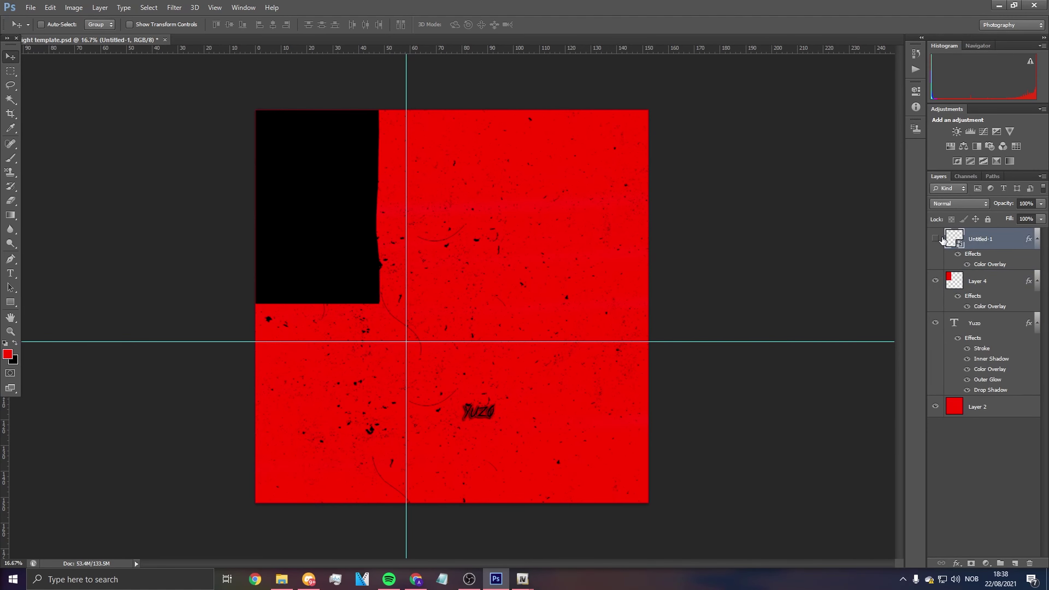
# Step: Place the image0_5 crack graphic, enlarge it and position it against the black block's lower right edge
pyautogui.click(30, 7)
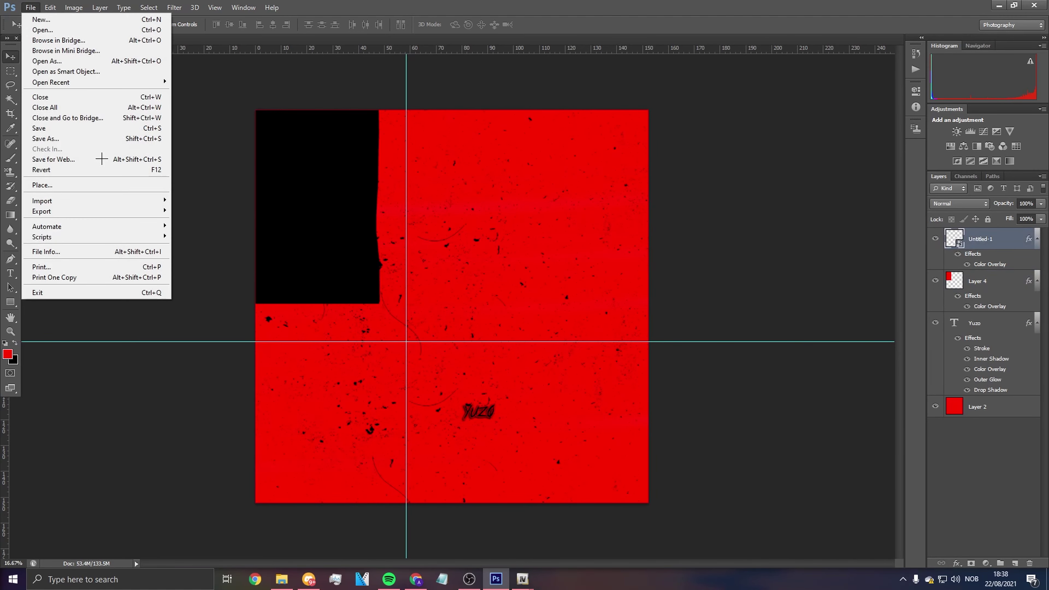
pyautogui.click(100, 185)
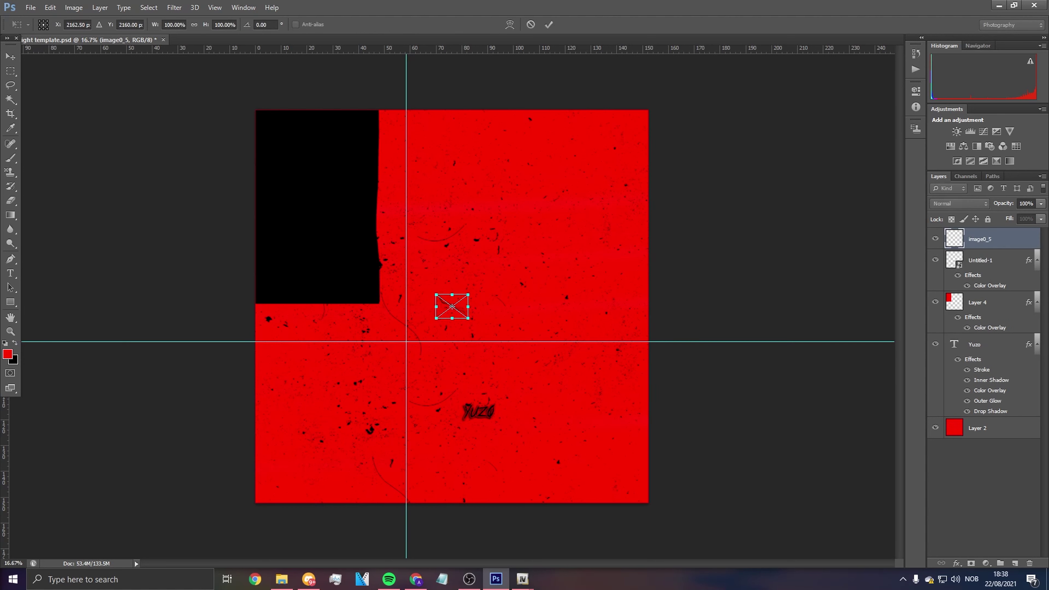
pyautogui.moveTo(467, 318); pyautogui.dragTo(740, 367)
pyautogui.moveTo(516, 396); pyautogui.dragTo(453, 324)
pyautogui.press('Return')
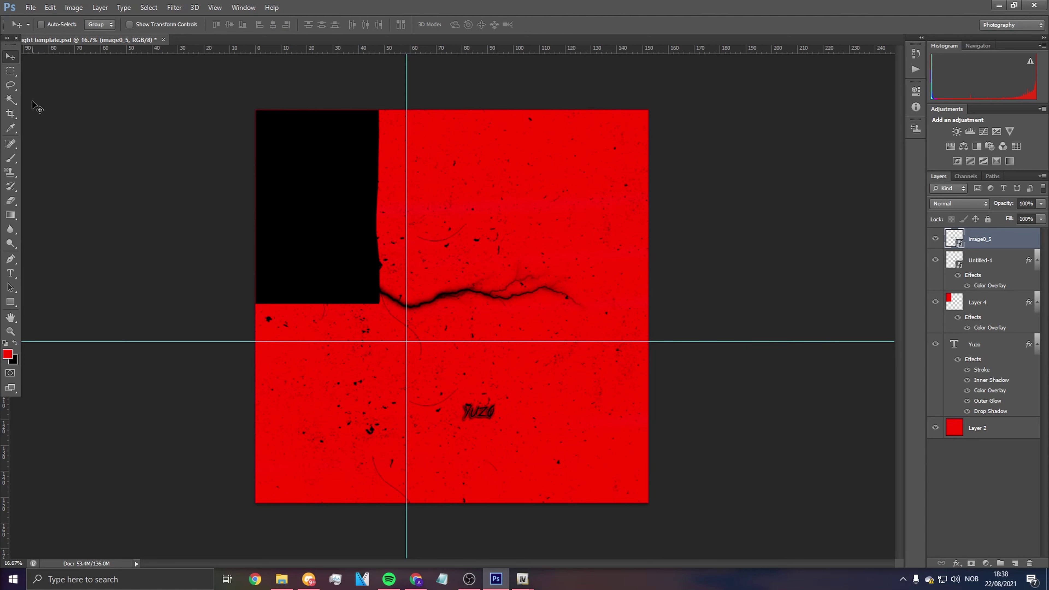
pyautogui.moveTo(510, 293); pyautogui.dragTo(521, 290)
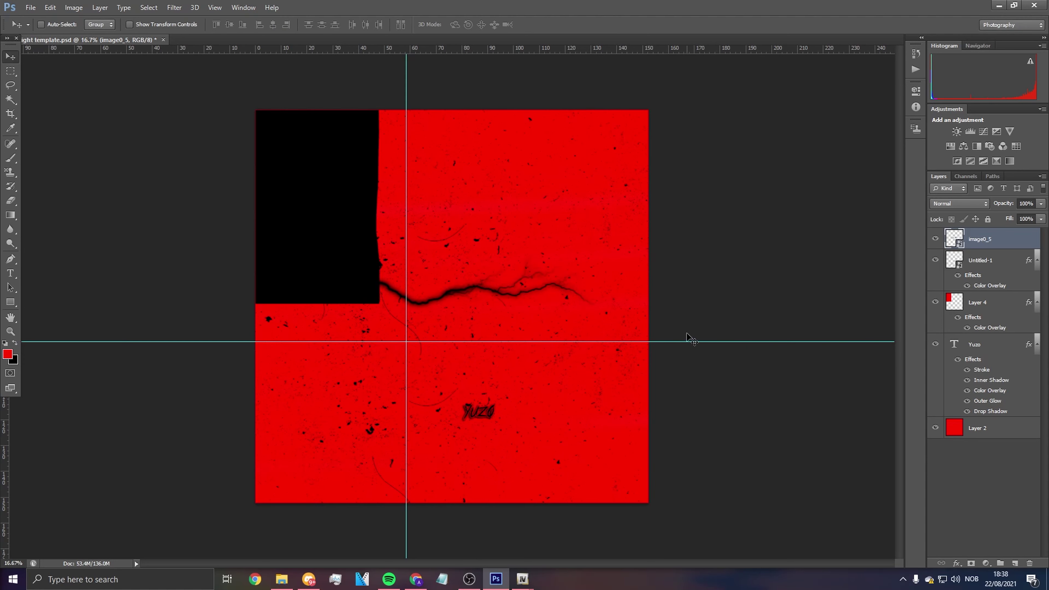
# Step: On Layer 4, marquee-select the canvas's upper band and brush black to widen the black block just past the vertical guide
pyautogui.click(984, 261)
pyautogui.click(983, 306)
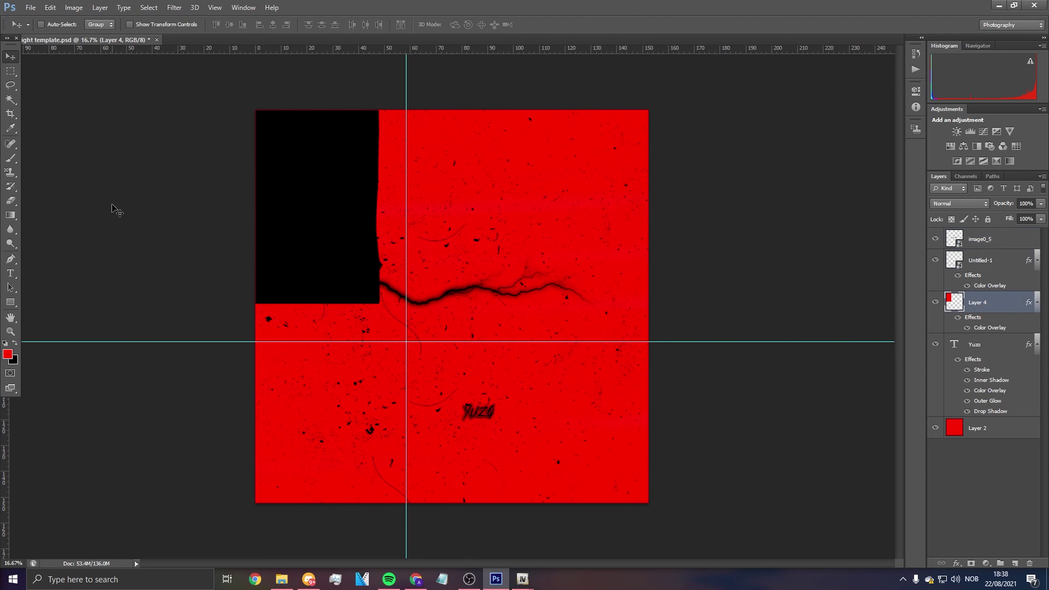
pyautogui.click(10, 71)
pyautogui.moveTo(256, 111); pyautogui.dragTo(707, 304)
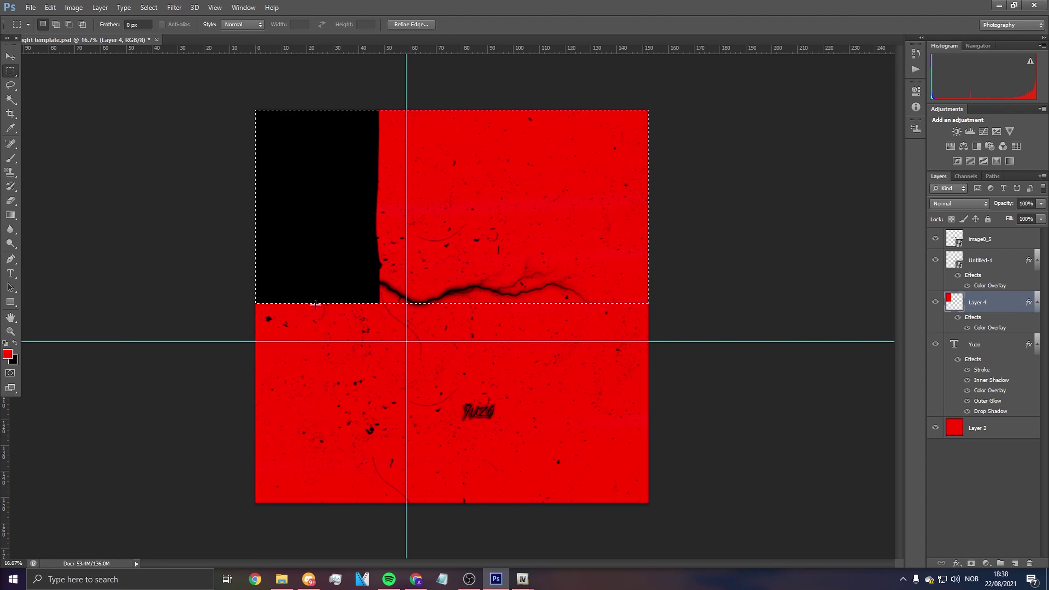
pyautogui.press('x')
pyautogui.click(11, 158)
pyautogui.click(62, 157)
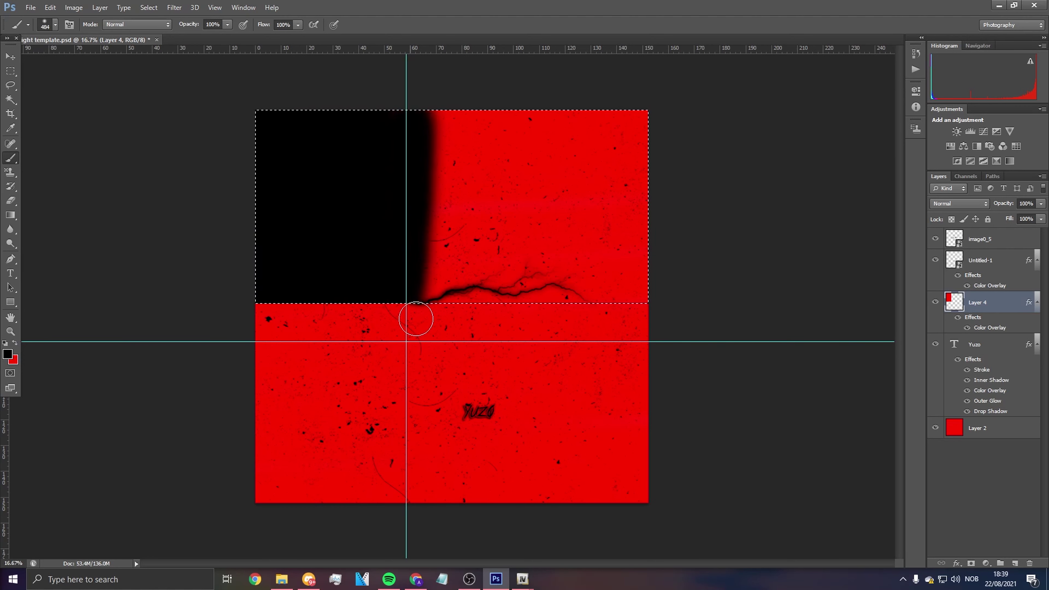
pyautogui.click(10, 57)
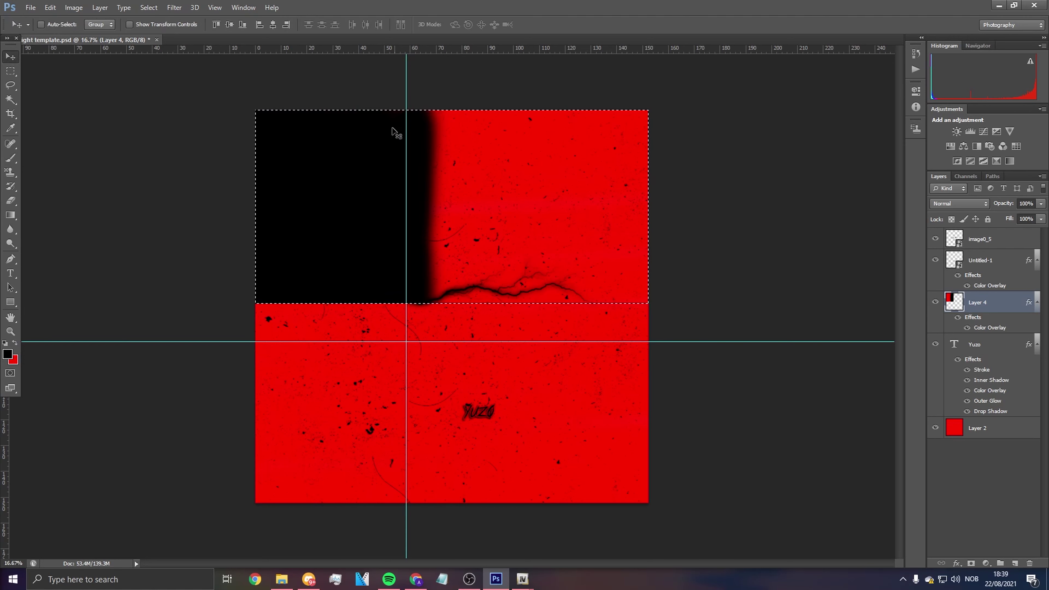
# Step: Toggle the visibility of the Untitled-1 and image0_5 layers to check what each one contributes
pyautogui.click(981, 265)
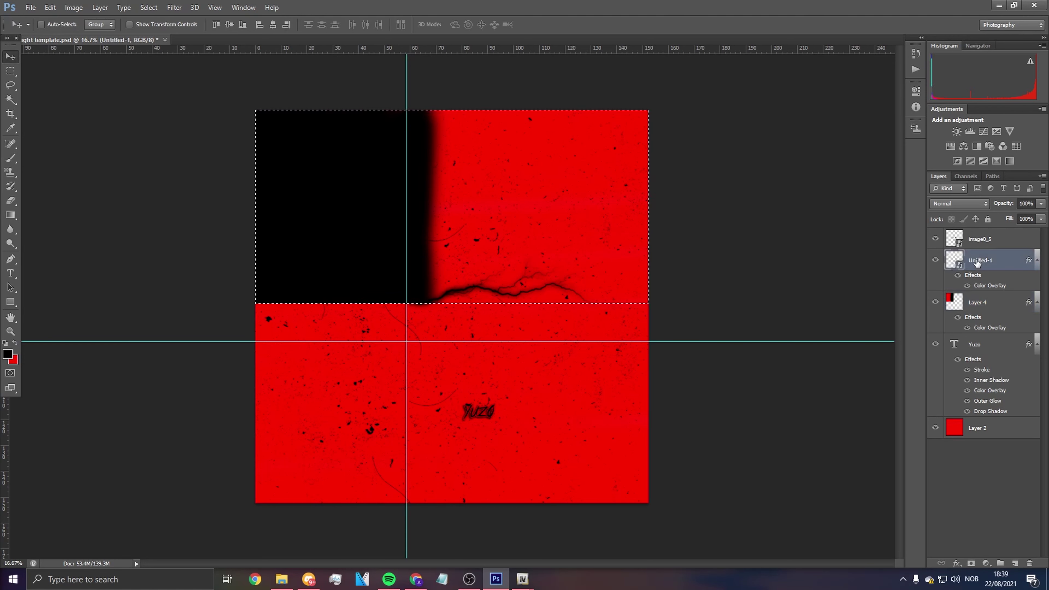
pyautogui.click(935, 260)
pyautogui.click(935, 261)
pyautogui.click(981, 305)
pyautogui.click(973, 245)
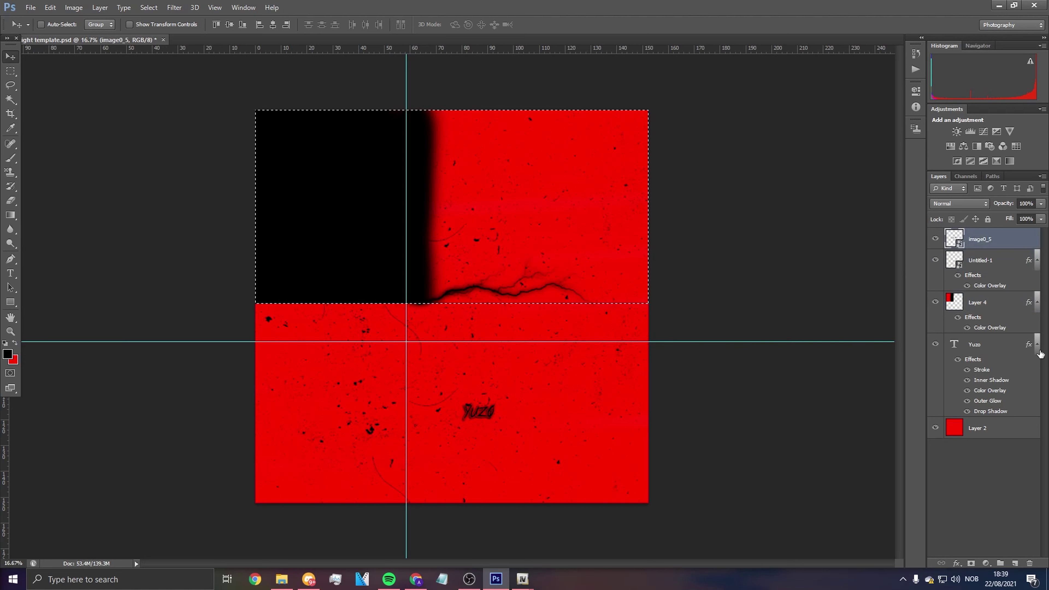
pyautogui.click(936, 239)
pyautogui.click(935, 239)
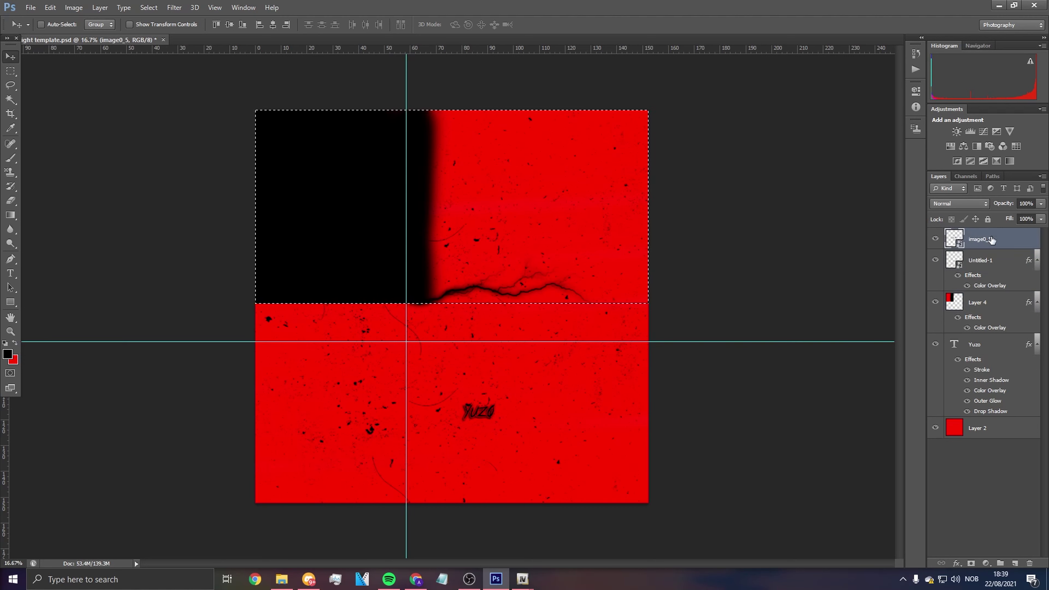
# Step: Deselect the rectangular selection across the canvas's upper band
pyautogui.click(10, 70)
pyautogui.click(62, 69)
pyautogui.rightClick(510, 181)
pyautogui.click(532, 184)
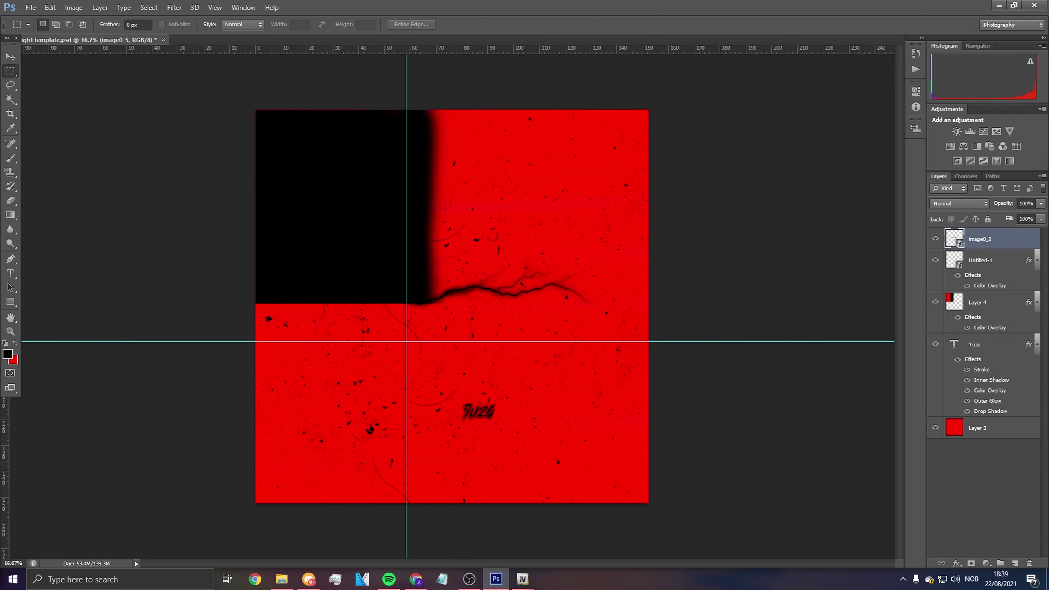
# Step: Move the image0_5 crack graphic further right beside the black block's lower edge and duplicate its layer several times
pyautogui.click(10, 55)
pyautogui.hotkey('ctrl', 't')
pyautogui.moveTo(514, 276); pyautogui.dragTo(555, 281)
pyautogui.press('Return')
pyautogui.hotkey('ctrl', 'j')
pyautogui.hotkey('ctrl', 'j')
pyautogui.hotkey('ctrl', 'j')
pyautogui.hotkey('ctrl', 'j')
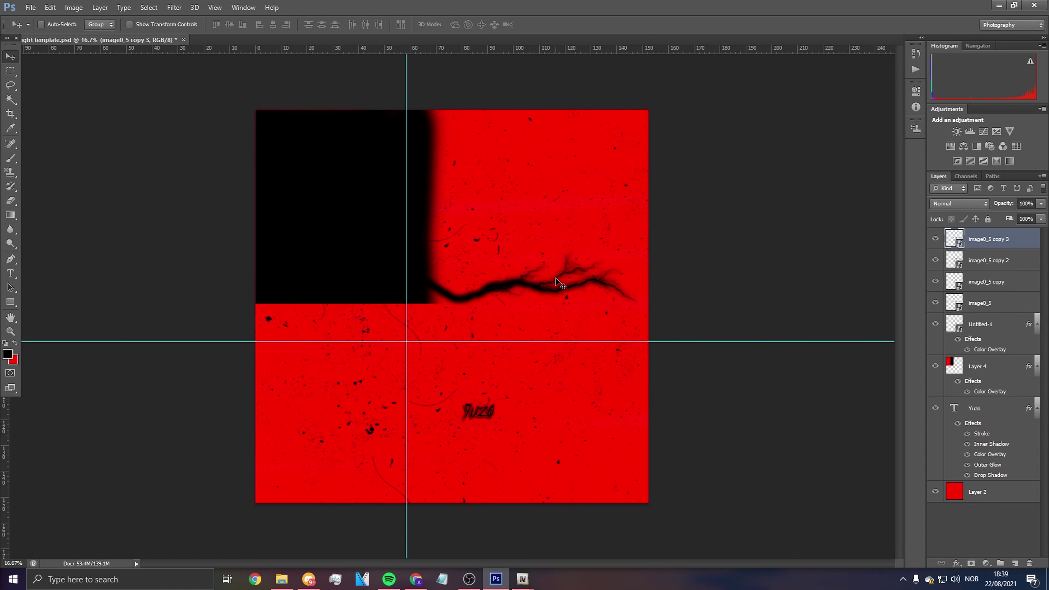
# Step: Move the topmost crack copy above the original and the image0_5 copy 3 layer above that one, forming stacked rows
pyautogui.hotkey('ctrl', 't')
pyautogui.moveTo(568, 291); pyautogui.dragTo(585, 263)
pyautogui.press('Return')
pyautogui.click(1006, 262)
pyautogui.hotkey('ctrl', 't')
pyautogui.moveTo(521, 285); pyautogui.dragTo(516, 224)
pyautogui.press('Return')
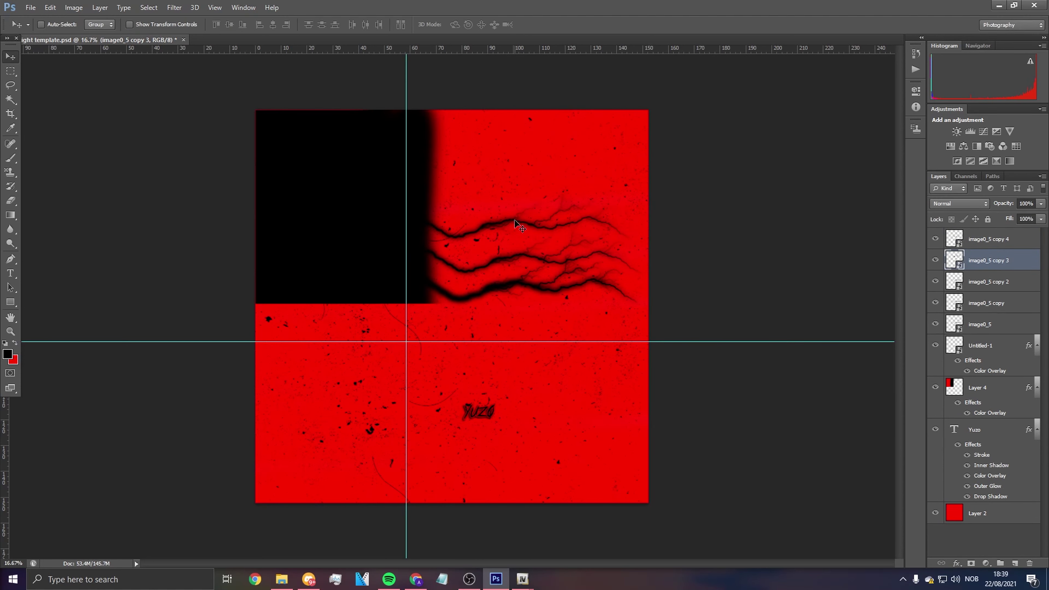
# Step: Move the image0_5 copy 2 and image0_5 copy layers upward as the fourth and fifth crack rows beside the black block
pyautogui.click(985, 283)
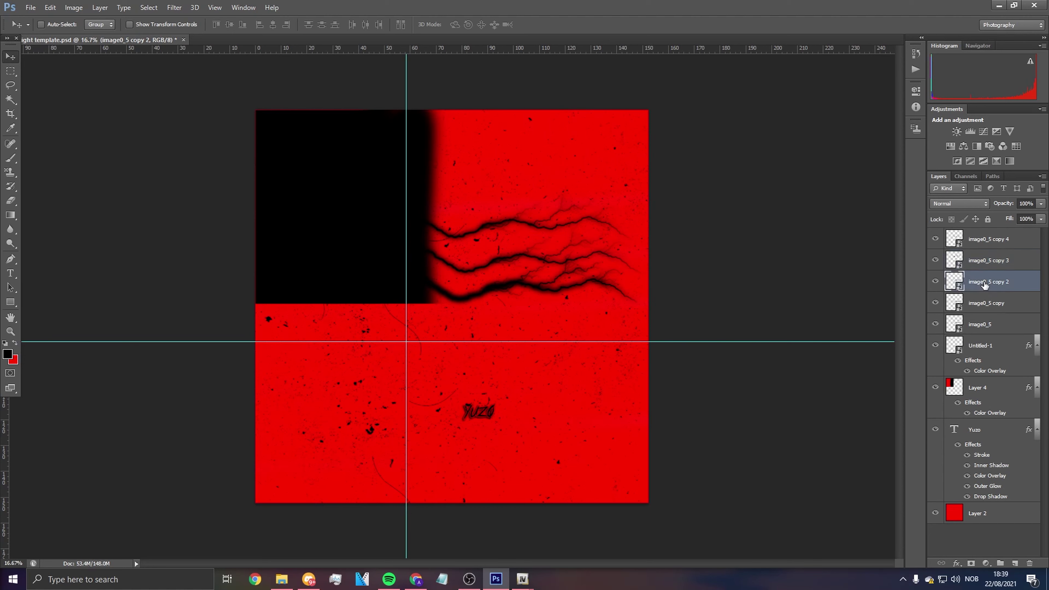
pyautogui.hotkey('ctrl', 't')
pyautogui.moveTo(551, 302); pyautogui.dragTo(550, 215)
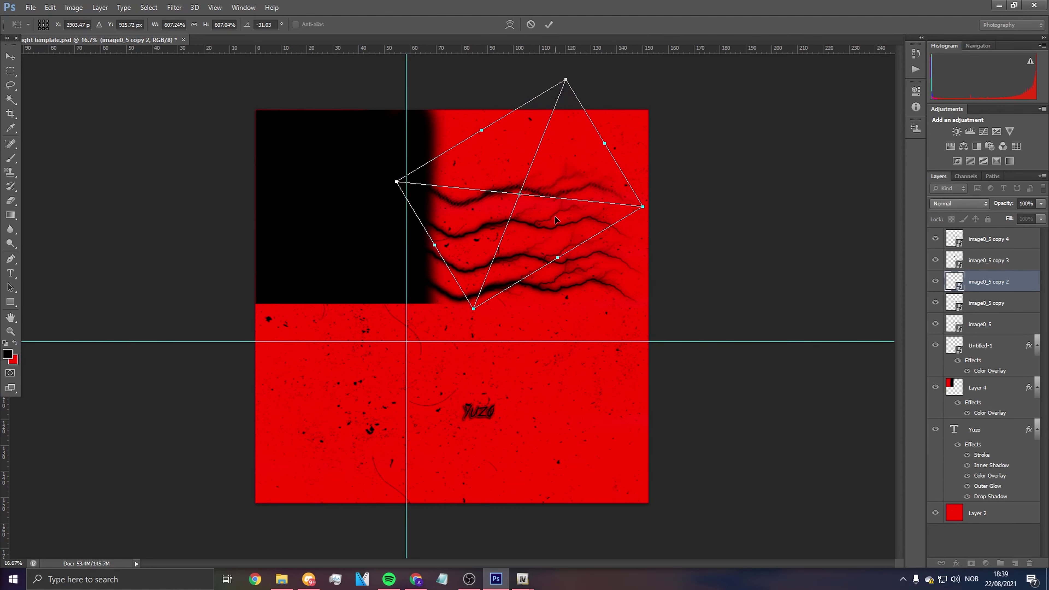
pyautogui.press('Return')
pyautogui.click(999, 304)
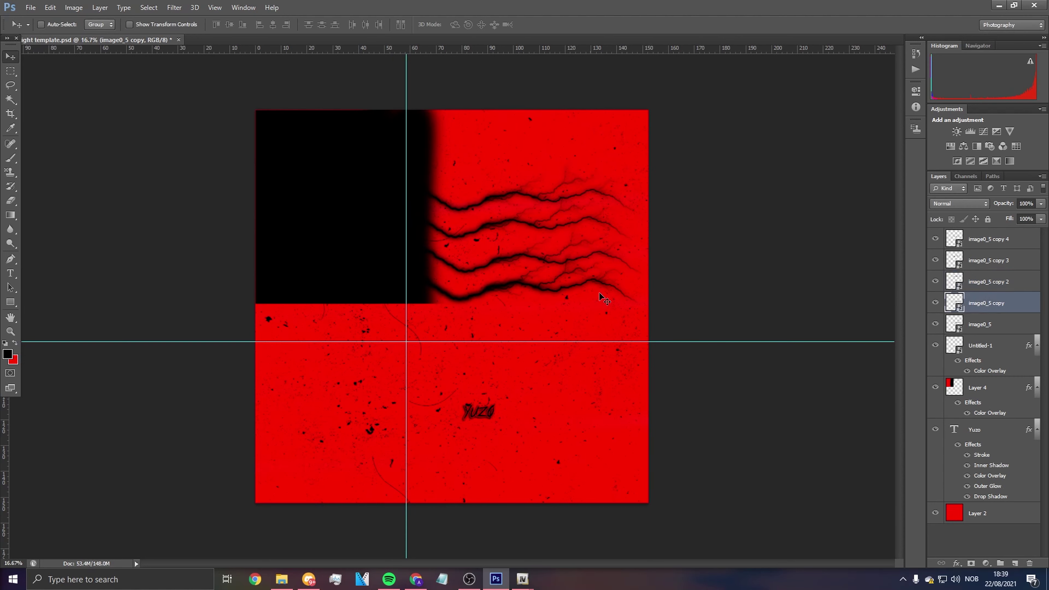
pyautogui.hotkey('ctrl', 't')
pyautogui.moveTo(523, 296); pyautogui.dragTo(517, 171)
pyautogui.press('Return')
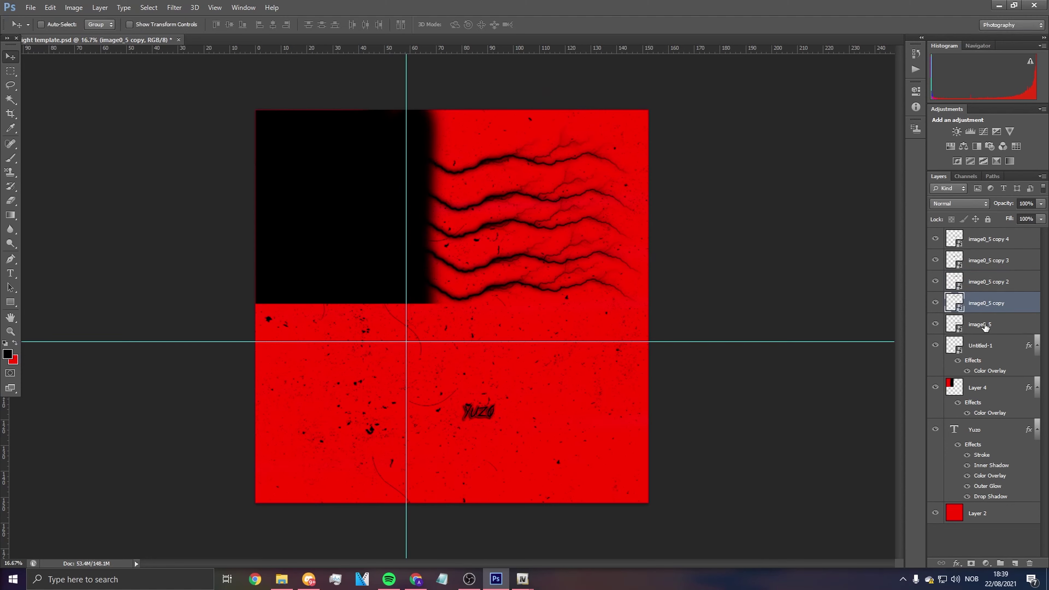
# Step: Move the original image0_5 crack up as the uppermost row, close to the canvas's top edge
pyautogui.click(985, 327)
pyautogui.hotkey('ctrl', 't')
pyautogui.moveTo(523, 289); pyautogui.dragTo(525, 161)
pyautogui.press('Return')
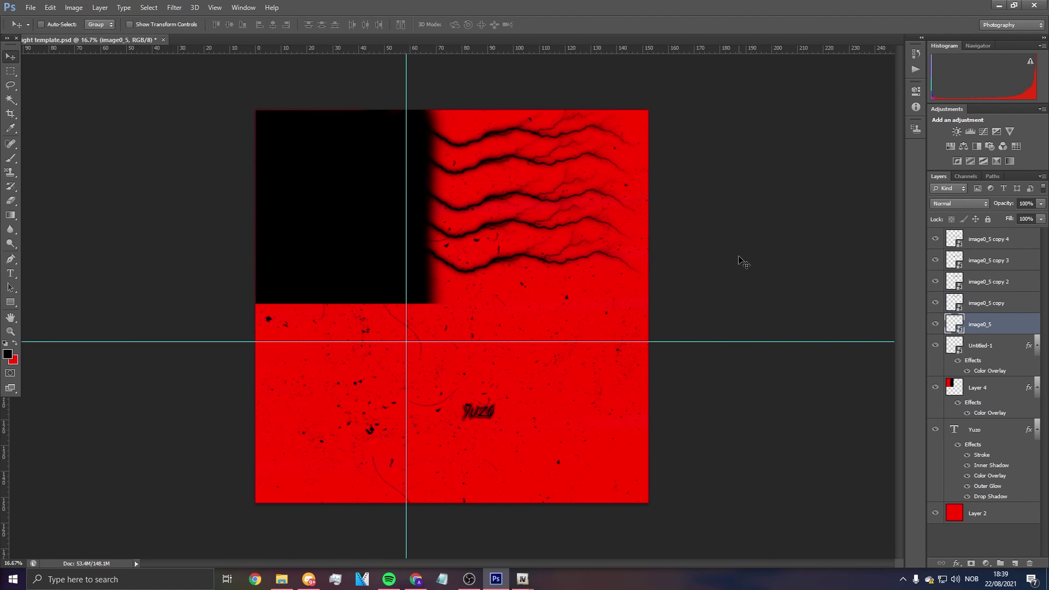
pyautogui.hotkey('ctrl', 't')
pyautogui.moveTo(585, 151); pyautogui.dragTo(587, 144)
pyautogui.press('Return')
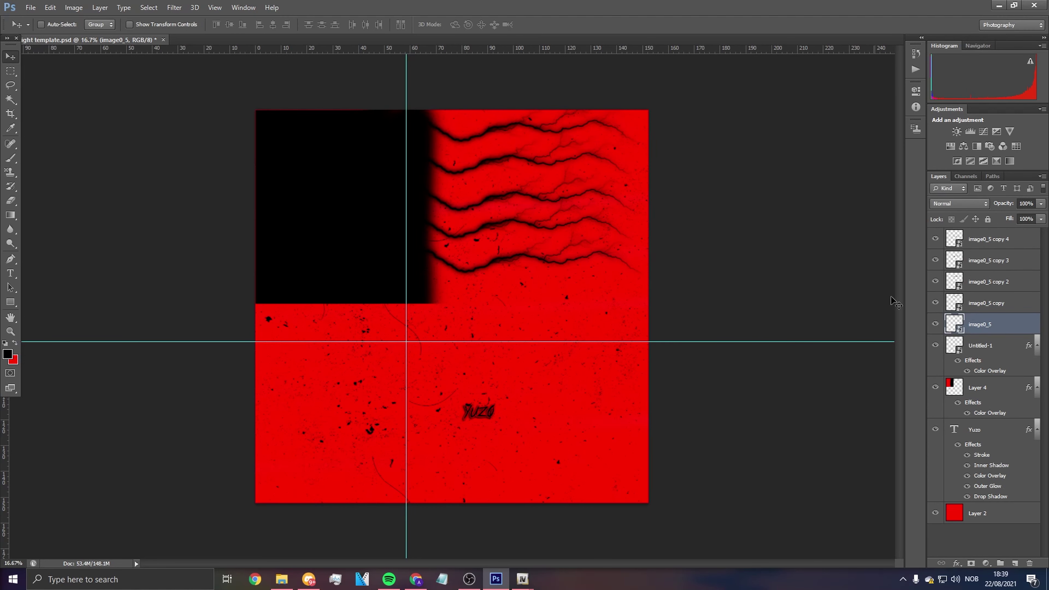
# Step: Duplicate the image0_5 layer and move the copy down to fill the lowest crack row at the black block's bottom edge
pyautogui.hotkey('ctrl', 'j')
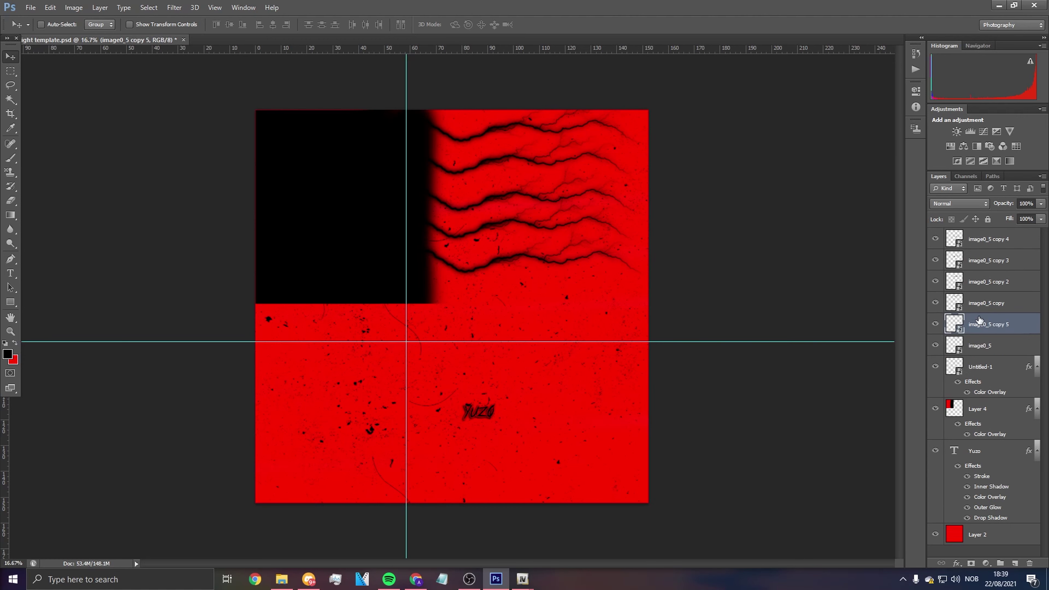
pyautogui.hotkey('ctrl', 't')
pyautogui.moveTo(576, 137); pyautogui.dragTo(579, 302)
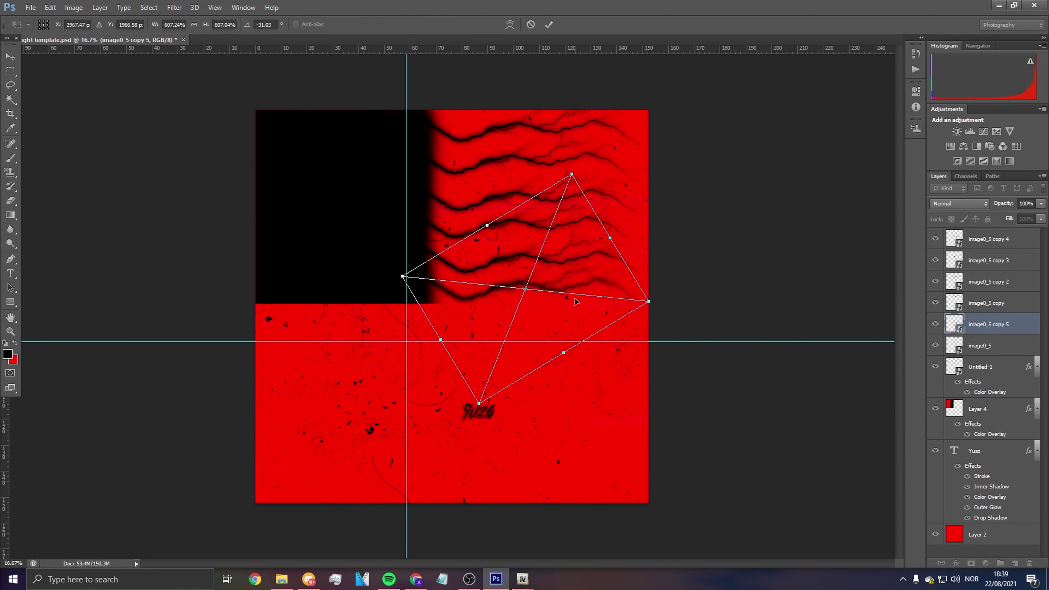
pyautogui.press('Return')
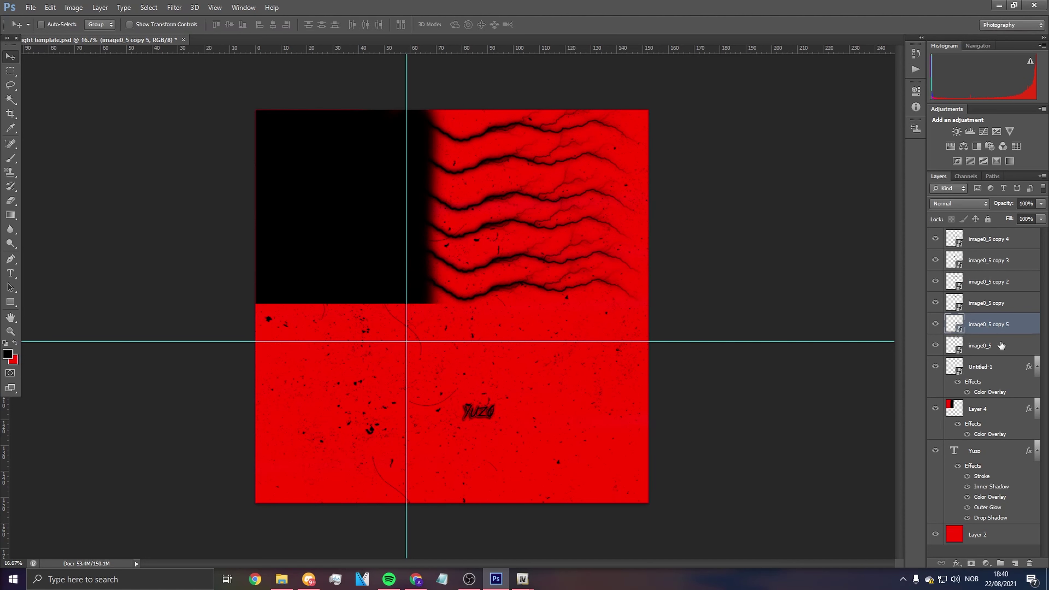
# Step: Toggle the Untitled-1 speckle layer's visibility and review its black Color Overlay in the layer style settings
pyautogui.click(945, 374)
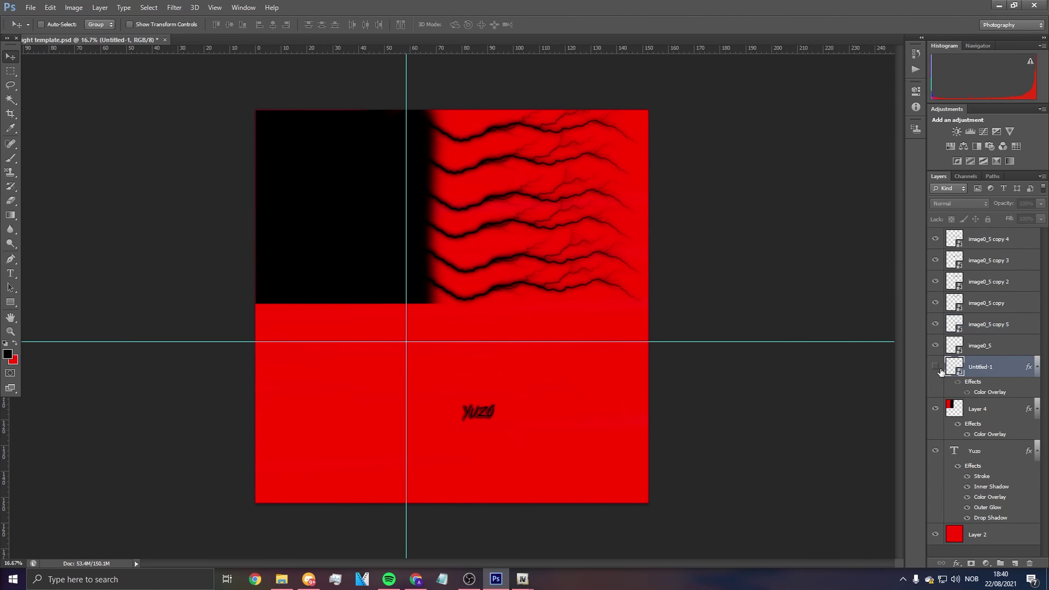
pyautogui.rightClick(968, 368)
pyautogui.click(903, 154)
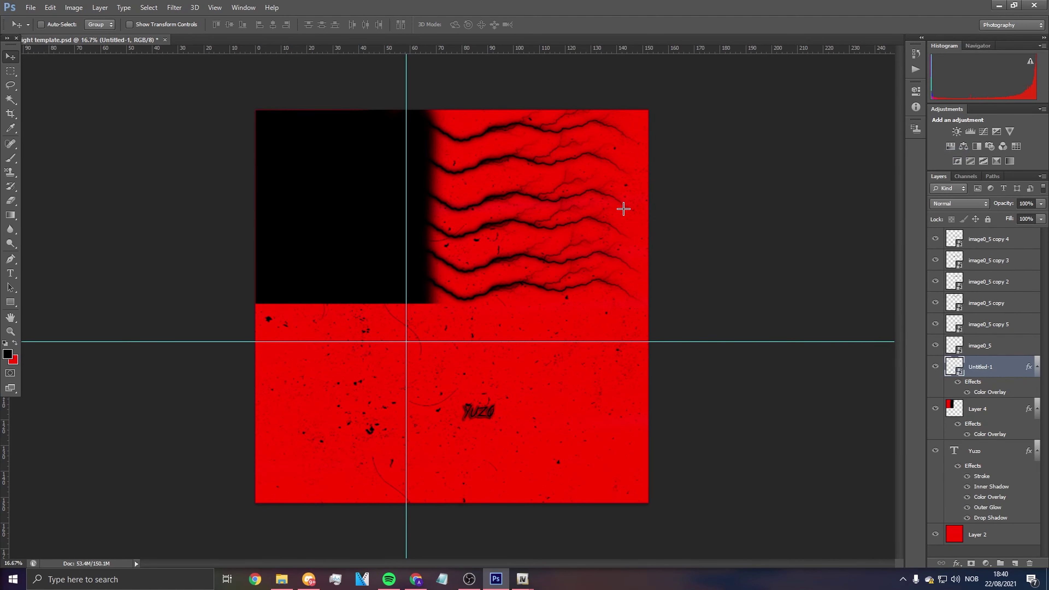
pyautogui.moveTo(801, 111); pyautogui.dragTo(640, 104)
pyautogui.click(568, 233)
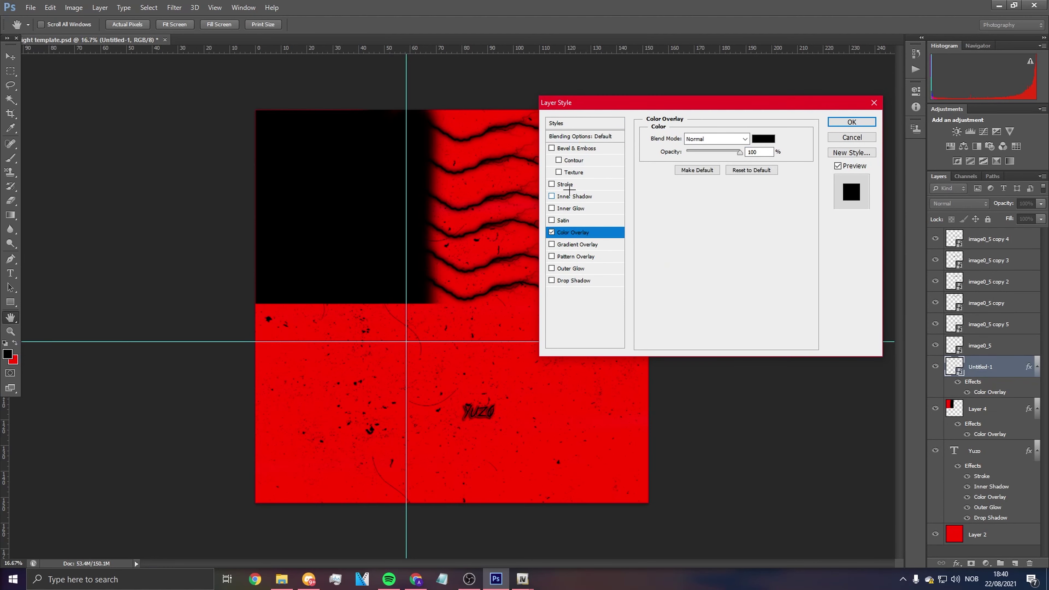
pyautogui.moveTo(673, 107); pyautogui.dragTo(720, 103)
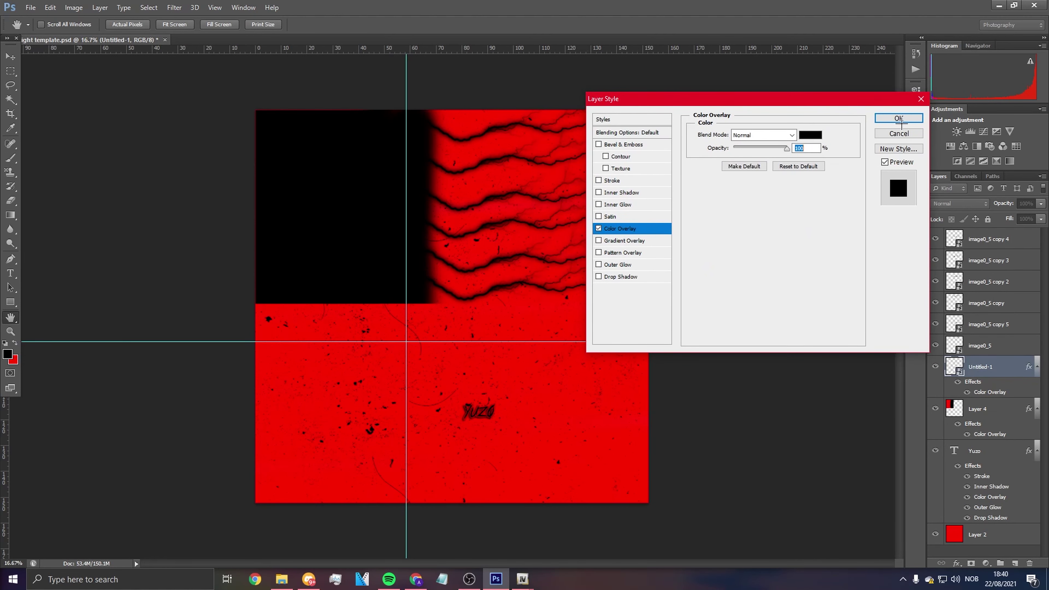
pyautogui.click(899, 120)
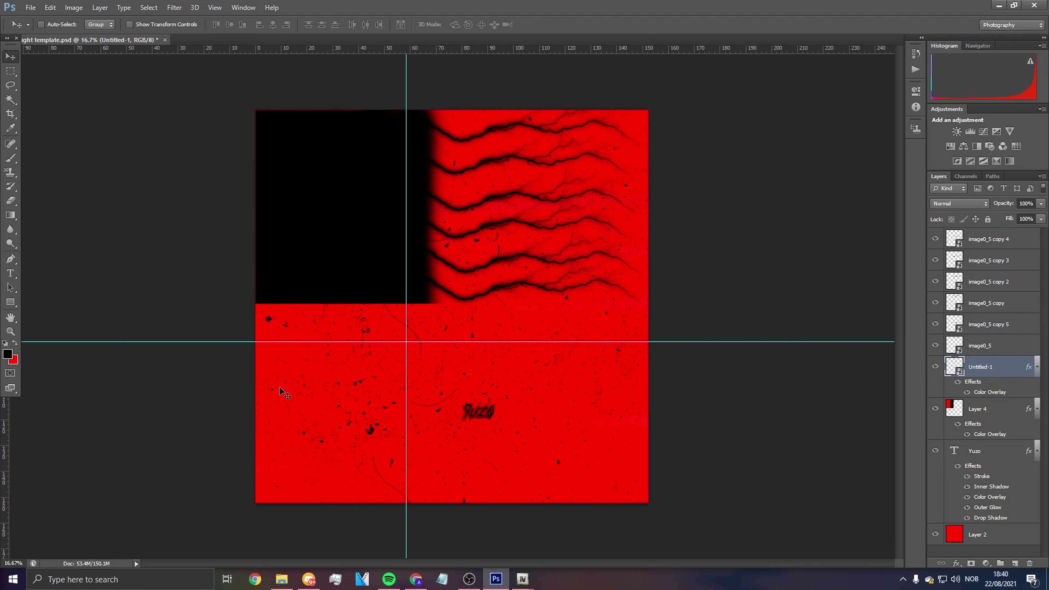
# Step: Start placing another graphic file into the template
pyautogui.click(30, 8)
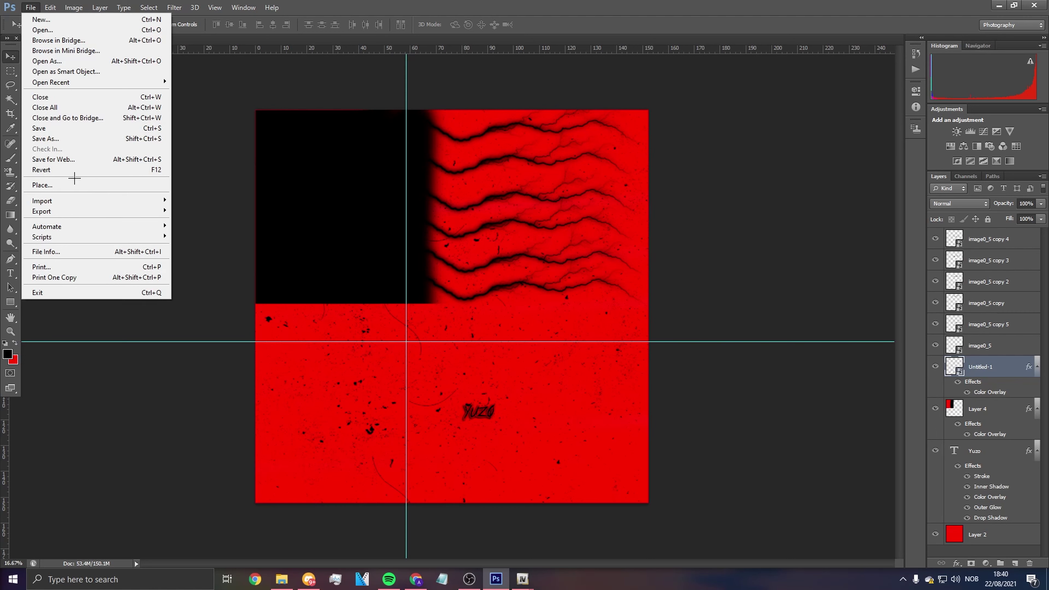
pyautogui.click(148, 180)
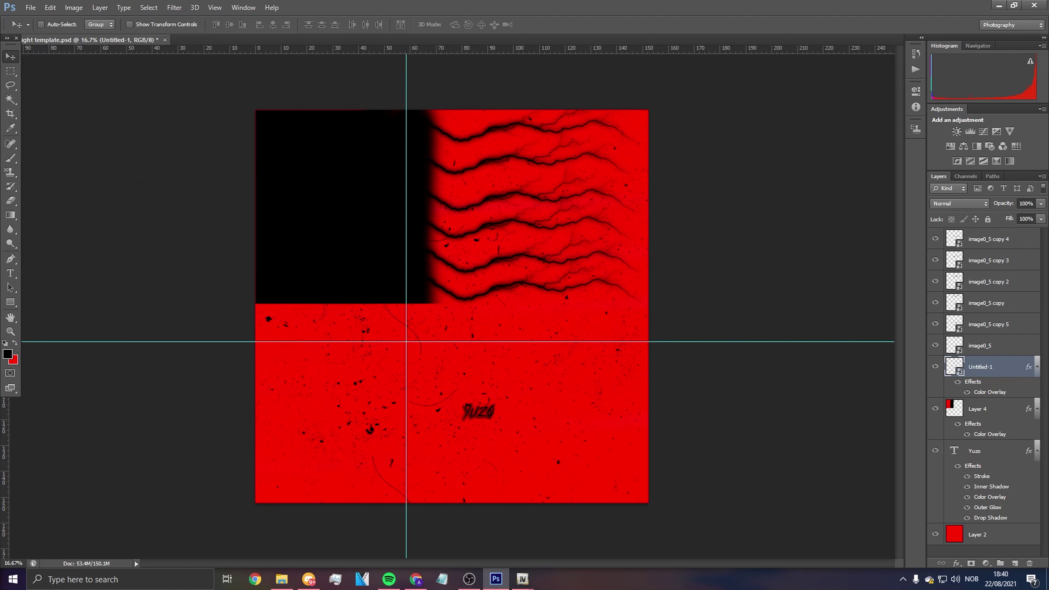